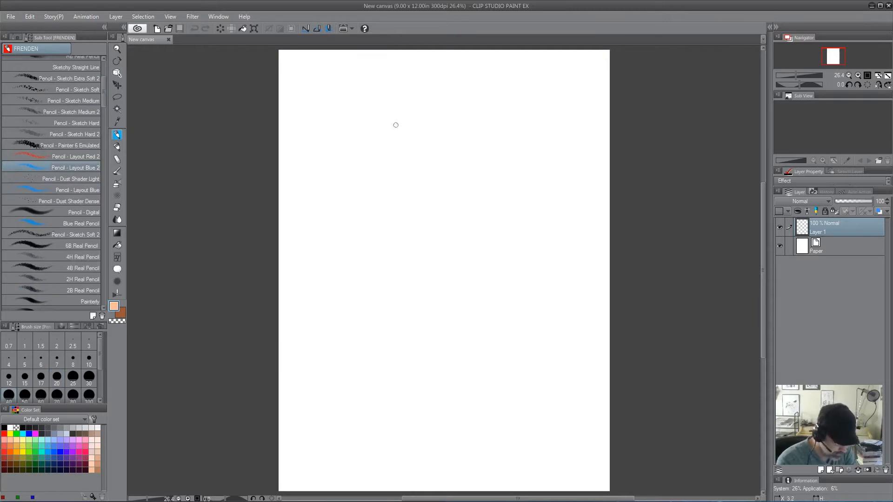
- Sketch the head's oval with a tapered jaw near the top of the canvas using the Pencil - Layout Blue 2 brush
{"action": "mouse_move", "coordinate": [377, 150]}
{"action": "left_mouse_down"}
{"action": "mouse_move", "coordinate": [380, 119]}
{"action": "mouse_move", "coordinate": [453, 88]}
{"action": "left_mouse_up"}
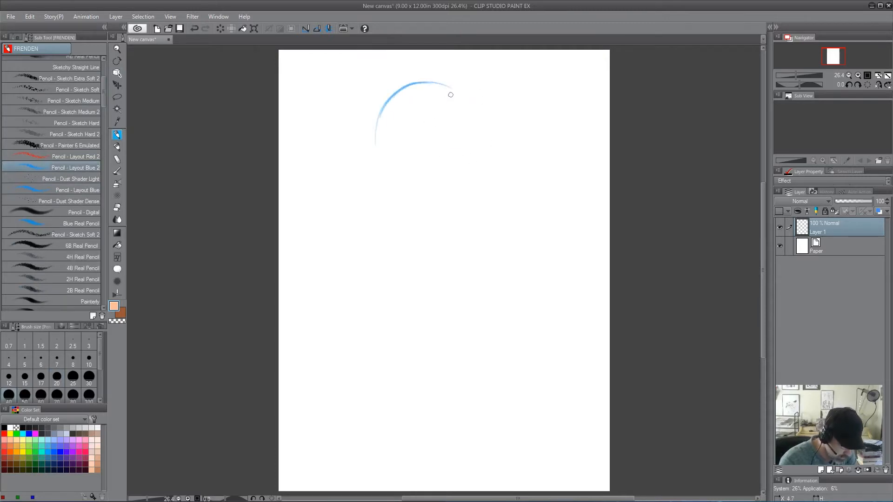
{"action": "mouse_move", "coordinate": [386, 105]}
{"action": "left_mouse_down"}
{"action": "mouse_move", "coordinate": [395, 172]}
{"action": "mouse_move", "coordinate": [453, 86]}
{"action": "mouse_move", "coordinate": [464, 116]}
{"action": "mouse_move", "coordinate": [447, 185]}
{"action": "left_mouse_up"}
{"action": "left_click_drag", "start_coordinate": [392, 163], "coordinate": [426, 195]}
{"action": "left_click_drag", "start_coordinate": [394, 169], "coordinate": [442, 199]}
{"action": "mouse_move", "coordinate": [446, 195]}
{"action": "left_mouse_down"}
{"action": "mouse_move", "coordinate": [462, 158]}
{"action": "mouse_move", "coordinate": [462, 116]}
{"action": "left_mouse_up"}
{"action": "left_click_drag", "start_coordinate": [446, 83], "coordinate": [403, 83]}
{"action": "left_click_drag", "start_coordinate": [383, 135], "coordinate": [415, 185]}
{"action": "left_click_drag", "start_coordinate": [386, 158], "coordinate": [419, 181]}
{"action": "left_click_drag", "start_coordinate": [459, 140], "coordinate": [442, 176]}
- Add a vertical face centre line, a curved eye guideline and two pointed ears to the head
{"action": "mouse_move", "coordinate": [380, 126]}
{"action": "left_mouse_down"}
{"action": "mouse_move", "coordinate": [412, 86]}
{"action": "mouse_move", "coordinate": [438, 77]}
{"action": "mouse_move", "coordinate": [375, 116]}
{"action": "mouse_move", "coordinate": [378, 72]}
{"action": "mouse_move", "coordinate": [382, 108]}
{"action": "left_mouse_up"}
{"action": "mouse_move", "coordinate": [448, 65]}
{"action": "left_mouse_down"}
{"action": "mouse_move", "coordinate": [455, 87]}
{"action": "mouse_move", "coordinate": [440, 226]}
{"action": "left_mouse_up"}
{"action": "left_click_drag", "start_coordinate": [400, 146], "coordinate": [457, 142]}
{"action": "left_click_drag", "start_coordinate": [380, 140], "coordinate": [473, 137]}
{"action": "mouse_move", "coordinate": [376, 113]}
{"action": "left_mouse_down"}
{"action": "mouse_move", "coordinate": [378, 67]}
{"action": "mouse_move", "coordinate": [385, 108]}
{"action": "left_mouse_up"}
{"action": "left_click_drag", "start_coordinate": [444, 83], "coordinate": [446, 67]}
{"action": "left_click_drag", "start_coordinate": [448, 66], "coordinate": [452, 88]}
{"action": "mouse_move", "coordinate": [380, 77]}
{"action": "left_mouse_down"}
{"action": "mouse_move", "coordinate": [386, 130]}
{"action": "mouse_move", "coordinate": [375, 87]}
{"action": "mouse_move", "coordinate": [380, 126]}
{"action": "left_mouse_up"}
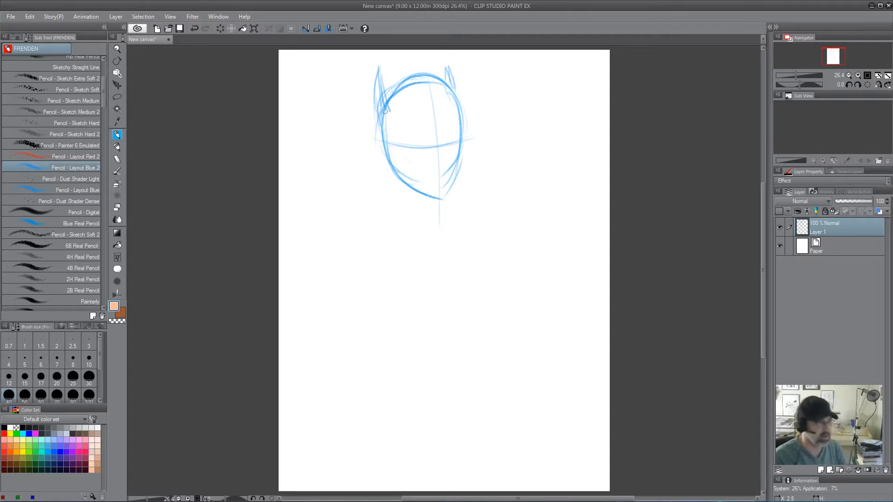
- Reinforce the jaw and right ear, and sketch the cowl's lower edge slanting from the nose across both cheeks
{"action": "left_click_drag", "start_coordinate": [459, 148], "coordinate": [445, 189]}
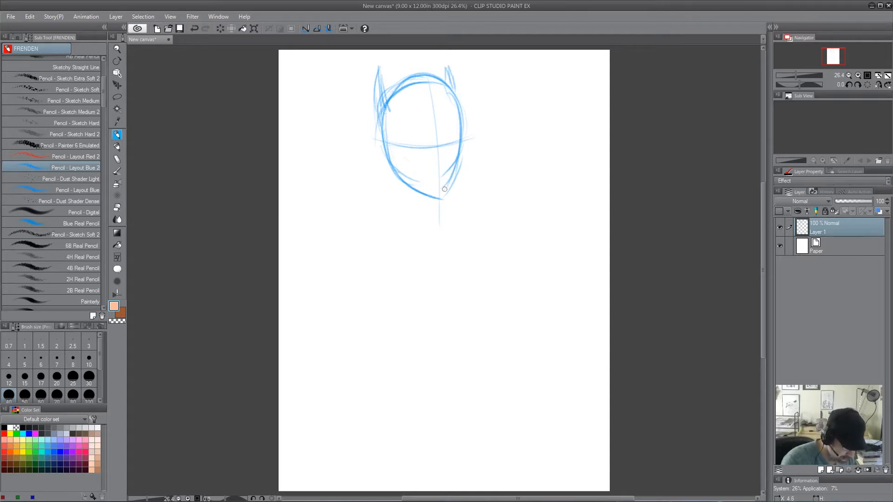
{"action": "left_click_drag", "start_coordinate": [450, 67], "coordinate": [454, 89]}
{"action": "left_click_drag", "start_coordinate": [440, 116], "coordinate": [437, 200]}
{"action": "left_click_drag", "start_coordinate": [390, 145], "coordinate": [470, 133]}
{"action": "left_click_drag", "start_coordinate": [390, 153], "coordinate": [419, 179]}
{"action": "mouse_move", "coordinate": [459, 156]}
{"action": "left_mouse_down"}
{"action": "mouse_move", "coordinate": [435, 151]}
{"action": "mouse_move", "coordinate": [404, 183]}
{"action": "mouse_move", "coordinate": [461, 158]}
{"action": "left_mouse_up"}
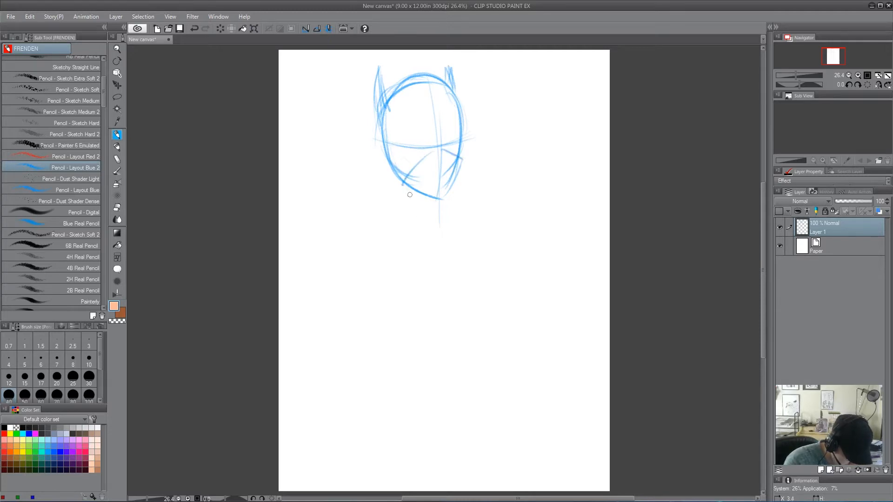
- Sketch the neck and the long hair sweeping out from the left side of the head to the shoulder
{"action": "mouse_move", "coordinate": [384, 150]}
{"action": "left_mouse_down"}
{"action": "mouse_move", "coordinate": [392, 181]}
{"action": "mouse_move", "coordinate": [444, 202]}
{"action": "left_mouse_up"}
{"action": "mouse_move", "coordinate": [399, 177]}
{"action": "left_mouse_down"}
{"action": "mouse_move", "coordinate": [393, 195]}
{"action": "mouse_move", "coordinate": [428, 234]}
{"action": "mouse_move", "coordinate": [440, 207]}
{"action": "mouse_move", "coordinate": [374, 202]}
{"action": "left_mouse_up"}
{"action": "left_click_drag", "start_coordinate": [391, 155], "coordinate": [338, 183]}
{"action": "left_click_drag", "start_coordinate": [384, 144], "coordinate": [331, 233]}
{"action": "left_click_drag", "start_coordinate": [333, 192], "coordinate": [343, 240]}
{"action": "mouse_move", "coordinate": [380, 152]}
{"action": "left_mouse_down"}
{"action": "mouse_move", "coordinate": [342, 172]}
{"action": "mouse_move", "coordinate": [356, 265]}
{"action": "left_mouse_up"}
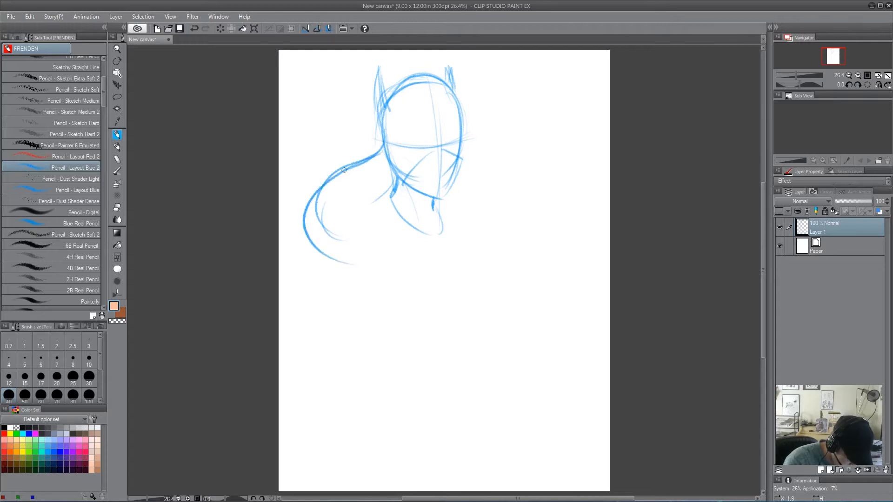
- Strengthen the ears and the cowl's cheek opening, mark the nose and shade under the jaw
{"action": "mouse_move", "coordinate": [380, 123]}
{"action": "left_mouse_down"}
{"action": "mouse_move", "coordinate": [378, 98]}
{"action": "mouse_move", "coordinate": [384, 114]}
{"action": "left_mouse_up"}
{"action": "left_click_drag", "start_coordinate": [450, 70], "coordinate": [454, 91]}
{"action": "mouse_move", "coordinate": [443, 160]}
{"action": "left_mouse_down"}
{"action": "mouse_move", "coordinate": [441, 149]}
{"action": "mouse_move", "coordinate": [445, 200]}
{"action": "mouse_move", "coordinate": [437, 195]}
{"action": "mouse_move", "coordinate": [446, 194]}
{"action": "left_mouse_up"}
{"action": "left_click_drag", "start_coordinate": [443, 149], "coordinate": [407, 180]}
{"action": "left_click_drag", "start_coordinate": [444, 150], "coordinate": [446, 159]}
{"action": "left_click_drag", "start_coordinate": [401, 183], "coordinate": [430, 200]}
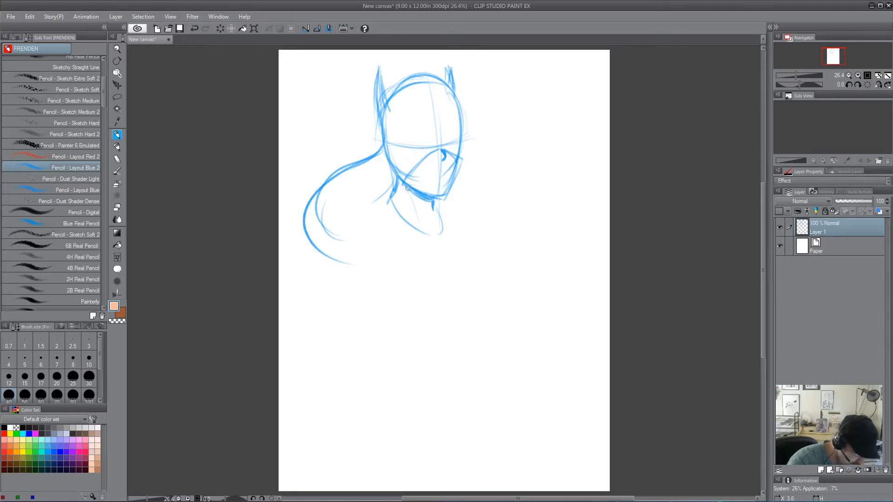
{"action": "left_click_drag", "start_coordinate": [401, 179], "coordinate": [422, 199]}
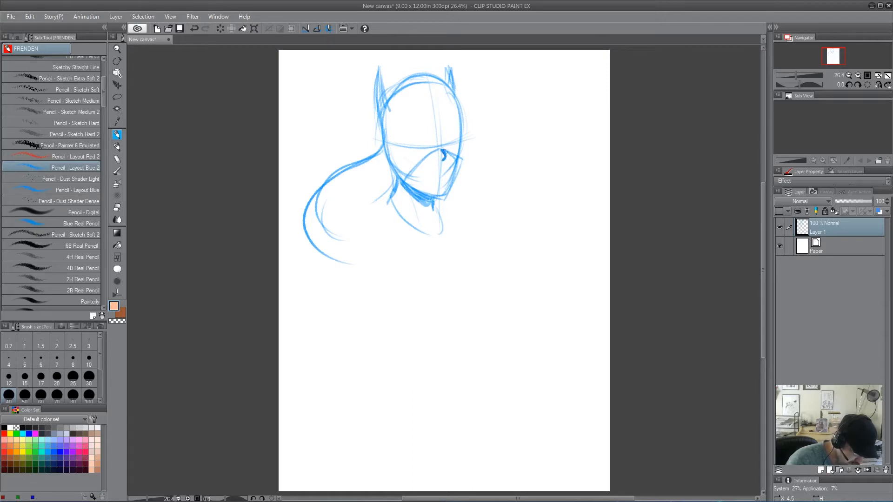
- Sketch both eyes with their mask openings along the eye guideline, and strengthen the neck line below the chin
{"action": "mouse_move", "coordinate": [404, 137]}
{"action": "left_mouse_down"}
{"action": "mouse_move", "coordinate": [431, 144]}
{"action": "mouse_move", "coordinate": [419, 154]}
{"action": "mouse_move", "coordinate": [402, 146]}
{"action": "mouse_move", "coordinate": [408, 154]}
{"action": "mouse_move", "coordinate": [457, 133]}
{"action": "mouse_move", "coordinate": [458, 144]}
{"action": "mouse_move", "coordinate": [425, 139]}
{"action": "left_mouse_up"}
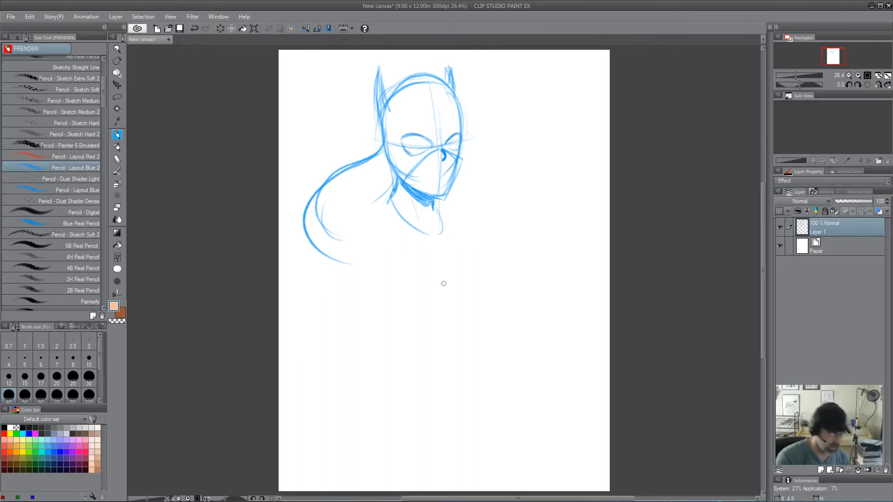
{"action": "mouse_move", "coordinate": [434, 201]}
{"action": "left_mouse_down"}
{"action": "mouse_move", "coordinate": [430, 227]}
{"action": "mouse_move", "coordinate": [441, 218]}
{"action": "left_mouse_up"}
{"action": "mouse_move", "coordinate": [442, 157]}
{"action": "left_mouse_down"}
{"action": "mouse_move", "coordinate": [420, 141]}
{"action": "mouse_move", "coordinate": [460, 136]}
{"action": "left_mouse_up"}
{"action": "mouse_move", "coordinate": [403, 144]}
{"action": "left_mouse_down"}
{"action": "mouse_move", "coordinate": [413, 147]}
{"action": "mouse_move", "coordinate": [451, 137]}
{"action": "left_mouse_up"}
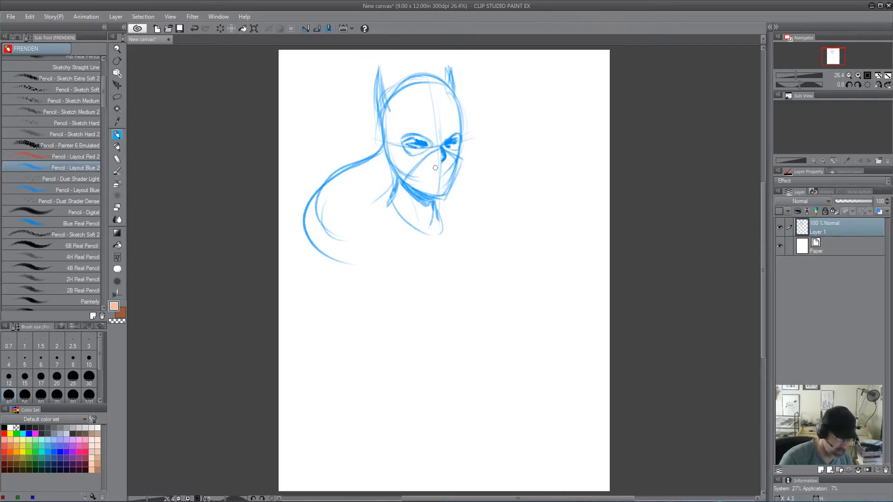
- Add the smiling mouth and darker brows, and reinforce the right jaw and the line across the top of the cowl
{"action": "left_click_drag", "start_coordinate": [457, 158], "coordinate": [450, 185]}
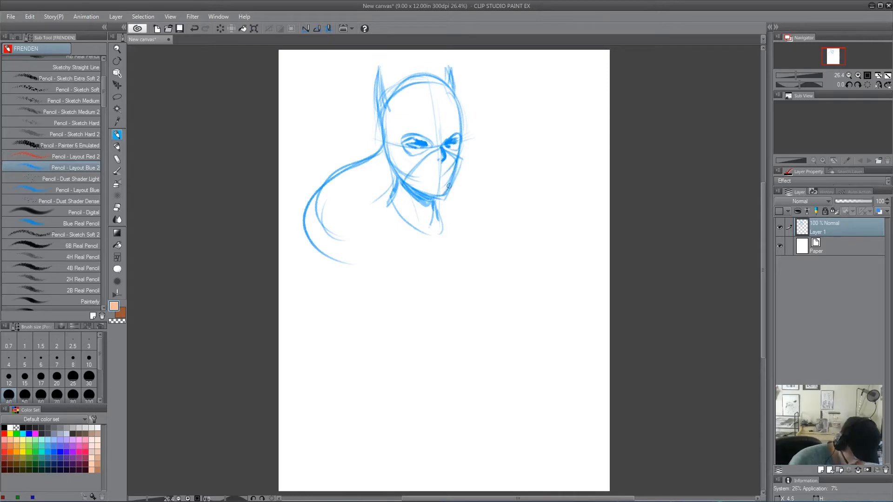
{"action": "mouse_move", "coordinate": [393, 102]}
{"action": "left_mouse_down"}
{"action": "mouse_move", "coordinate": [405, 87]}
{"action": "mouse_move", "coordinate": [391, 98]}
{"action": "mouse_move", "coordinate": [448, 91]}
{"action": "left_mouse_up"}
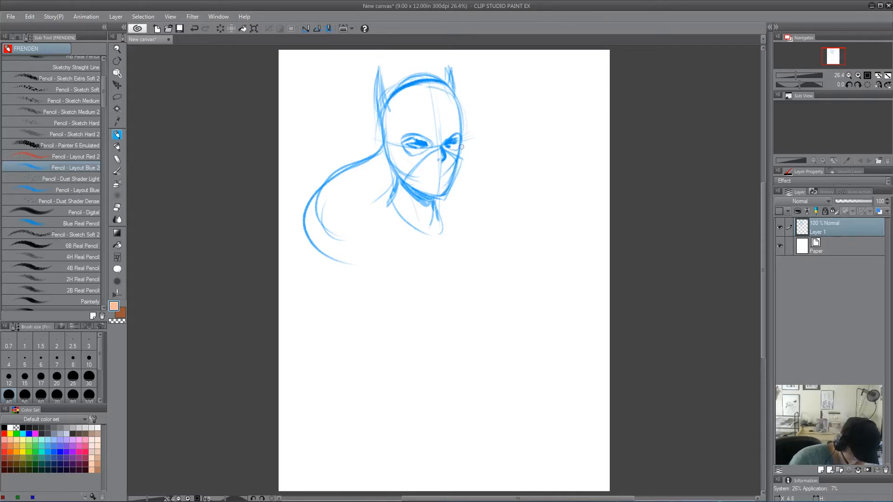
{"action": "mouse_move", "coordinate": [447, 169]}
{"action": "left_mouse_down"}
{"action": "mouse_move", "coordinate": [421, 171]}
{"action": "mouse_move", "coordinate": [433, 178]}
{"action": "mouse_move", "coordinate": [448, 167]}
{"action": "left_mouse_up"}
{"action": "mouse_move", "coordinate": [411, 139]}
{"action": "left_mouse_down"}
{"action": "mouse_move", "coordinate": [428, 143]}
{"action": "mouse_move", "coordinate": [405, 156]}
{"action": "mouse_move", "coordinate": [460, 132]}
{"action": "left_mouse_up"}
{"action": "left_click_drag", "start_coordinate": [398, 111], "coordinate": [395, 135]}
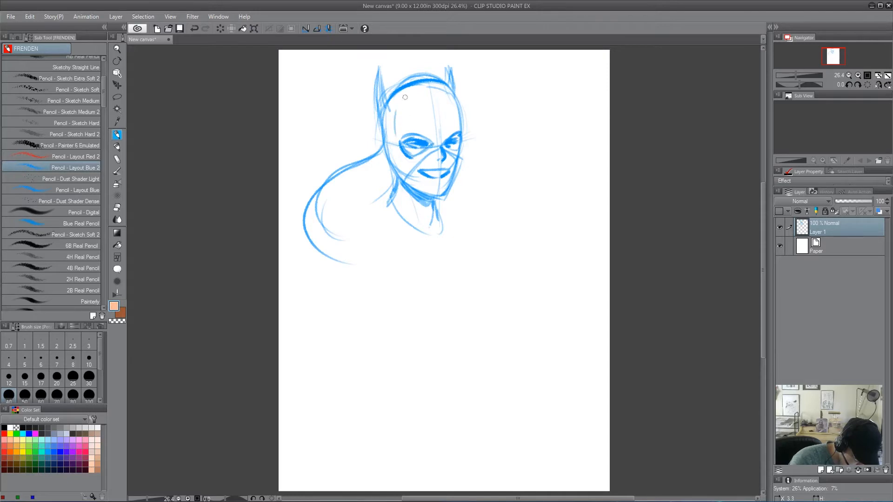
- Check the face in mirrored view, and thicken the top of the cowl and the right ear
{"action": "left_click", "coordinate": [879, 86]}
{"action": "left_click", "coordinate": [879, 85]}
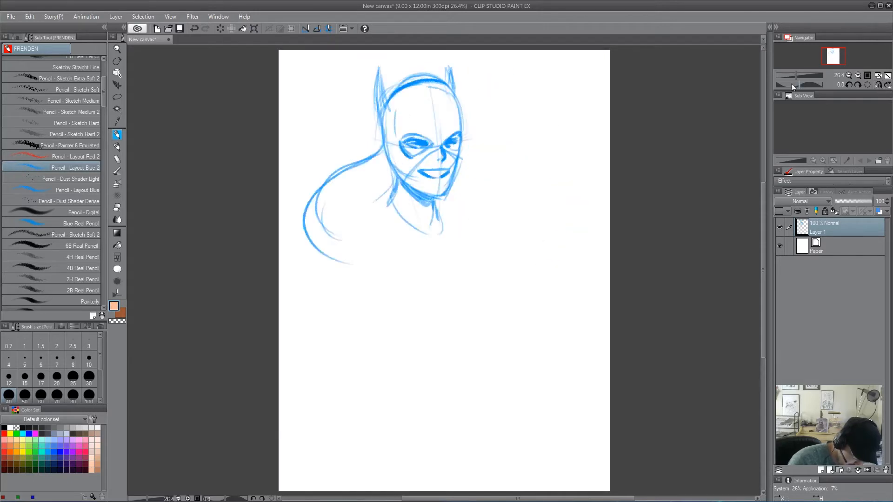
{"action": "mouse_move", "coordinate": [405, 86]}
{"action": "left_mouse_down"}
{"action": "mouse_move", "coordinate": [458, 95]}
{"action": "mouse_move", "coordinate": [463, 127]}
{"action": "left_mouse_up"}
{"action": "left_click_drag", "start_coordinate": [445, 64], "coordinate": [457, 103]}
- Sketch the neck, the sloping left shoulder with the cape's collar line, and the lower curve of the left hair
{"action": "left_click_drag", "start_coordinate": [440, 198], "coordinate": [439, 226]}
{"action": "left_click_drag", "start_coordinate": [393, 191], "coordinate": [372, 208]}
{"action": "left_click_drag", "start_coordinate": [336, 232], "coordinate": [413, 237]}
{"action": "mouse_move", "coordinate": [382, 200]}
{"action": "left_mouse_down"}
{"action": "mouse_move", "coordinate": [450, 241]}
{"action": "mouse_move", "coordinate": [325, 236]}
{"action": "mouse_move", "coordinate": [354, 267]}
{"action": "left_mouse_up"}
{"action": "left_click_drag", "start_coordinate": [311, 247], "coordinate": [357, 261]}
- Sketch the hair lock hanging right of the face and the cape's folds across both shoulders
{"action": "mouse_move", "coordinate": [470, 159]}
{"action": "left_mouse_down"}
{"action": "mouse_move", "coordinate": [465, 189]}
{"action": "mouse_move", "coordinate": [494, 228]}
{"action": "left_mouse_up"}
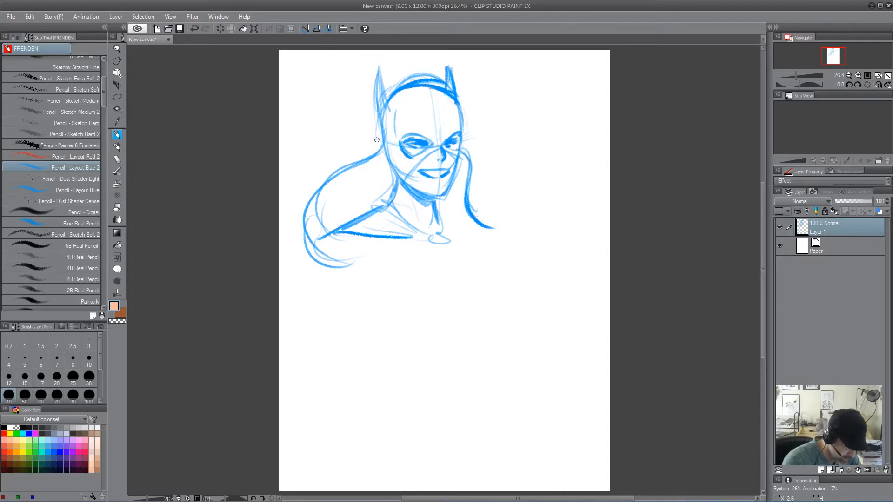
{"action": "left_click_drag", "start_coordinate": [468, 191], "coordinate": [490, 231]}
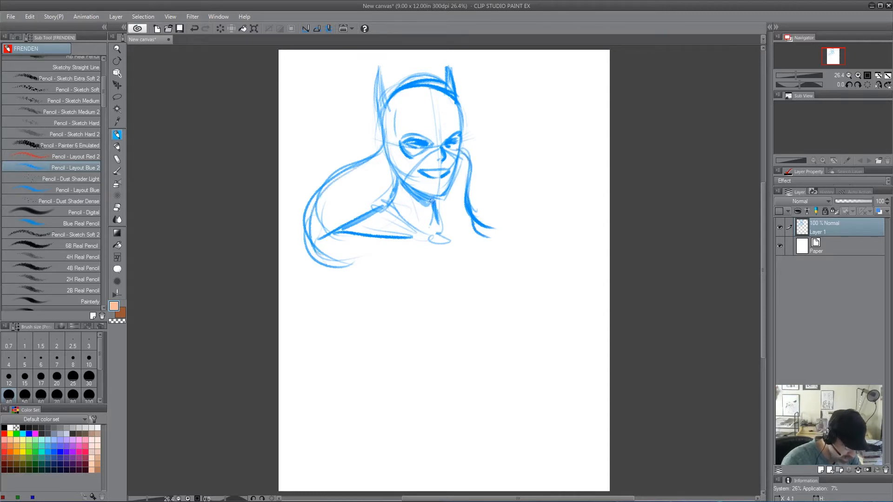
{"action": "mouse_move", "coordinate": [377, 221]}
{"action": "left_mouse_down"}
{"action": "mouse_move", "coordinate": [416, 235]}
{"action": "mouse_move", "coordinate": [395, 234]}
{"action": "left_mouse_up"}
{"action": "mouse_move", "coordinate": [324, 241]}
{"action": "left_mouse_down"}
{"action": "mouse_move", "coordinate": [477, 227]}
{"action": "mouse_move", "coordinate": [467, 227]}
{"action": "left_mouse_up"}
{"action": "left_click_drag", "start_coordinate": [465, 234], "coordinate": [368, 243]}
{"action": "left_click_drag", "start_coordinate": [374, 242], "coordinate": [328, 251]}
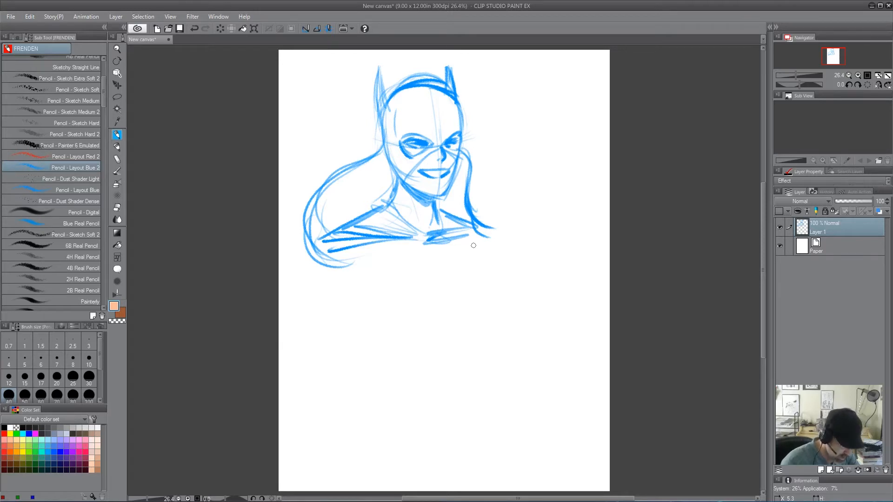
{"action": "left_click_drag", "start_coordinate": [385, 237], "coordinate": [312, 258]}
- Sketch the right contour of the chest and extend the cape's lower edge on both shoulders
{"action": "left_click_drag", "start_coordinate": [475, 256], "coordinate": [497, 305]}
{"action": "left_click_drag", "start_coordinate": [495, 307], "coordinate": [483, 333]}
{"action": "mouse_move", "coordinate": [477, 267]}
{"action": "left_mouse_down"}
{"action": "mouse_move", "coordinate": [493, 307]}
{"action": "mouse_move", "coordinate": [487, 284]}
{"action": "left_mouse_up"}
{"action": "left_click_drag", "start_coordinate": [435, 239], "coordinate": [494, 242]}
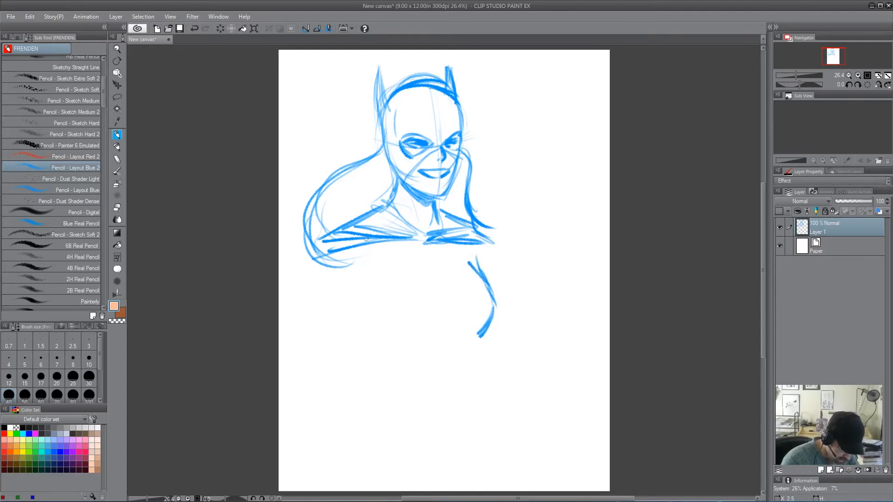
{"action": "left_click_drag", "start_coordinate": [367, 236], "coordinate": [328, 250]}
- Add inner strands to the left hair mass and reinforce the lock on the right
{"action": "mouse_move", "coordinate": [313, 212]}
{"action": "left_mouse_down"}
{"action": "mouse_move", "coordinate": [308, 236]}
{"action": "mouse_move", "coordinate": [355, 256]}
{"action": "left_mouse_up"}
{"action": "mouse_move", "coordinate": [378, 163]}
{"action": "left_mouse_down"}
{"action": "mouse_move", "coordinate": [324, 225]}
{"action": "mouse_move", "coordinate": [332, 233]}
{"action": "left_mouse_up"}
{"action": "left_click_drag", "start_coordinate": [468, 165], "coordinate": [464, 177]}
{"action": "left_click_drag", "start_coordinate": [464, 185], "coordinate": [494, 226]}
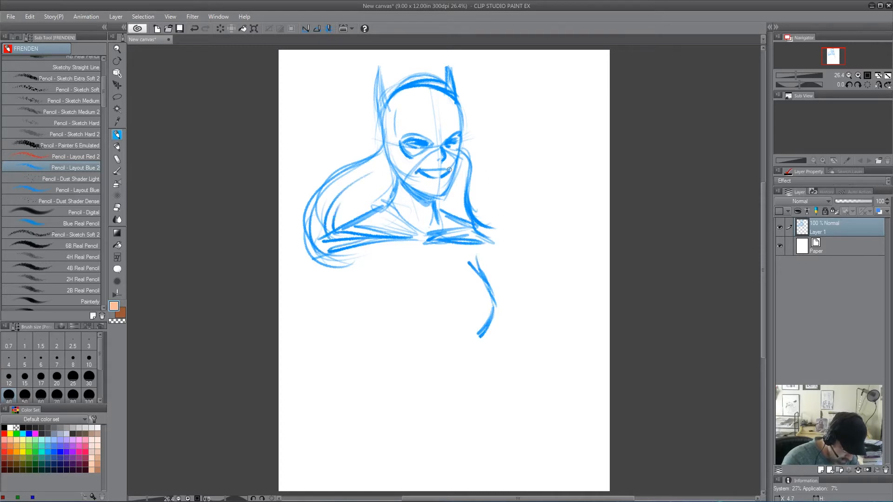
- Refine the left eye and mouth corner, redraw the left ear and erase stray lines around the cowl's top
{"action": "left_click_drag", "start_coordinate": [405, 147], "coordinate": [416, 150]}
{"action": "left_click_drag", "start_coordinate": [413, 175], "coordinate": [417, 167]}
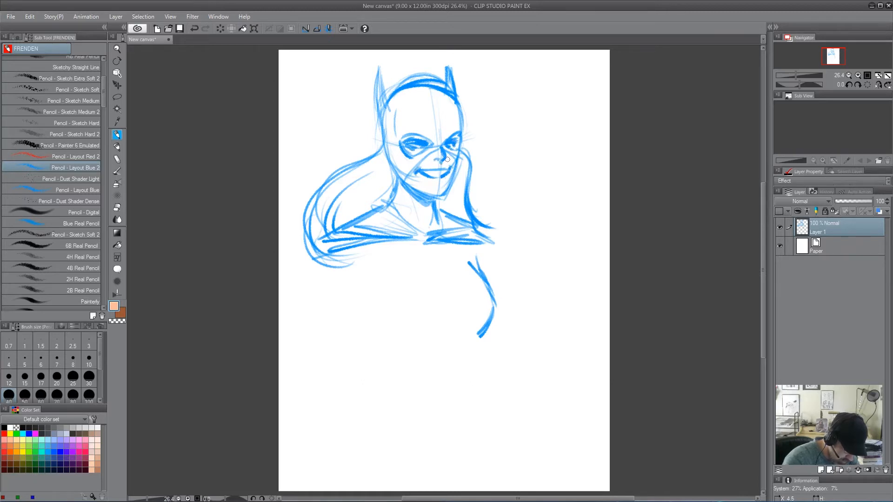
{"action": "left_click_drag", "start_coordinate": [386, 122], "coordinate": [383, 63]}
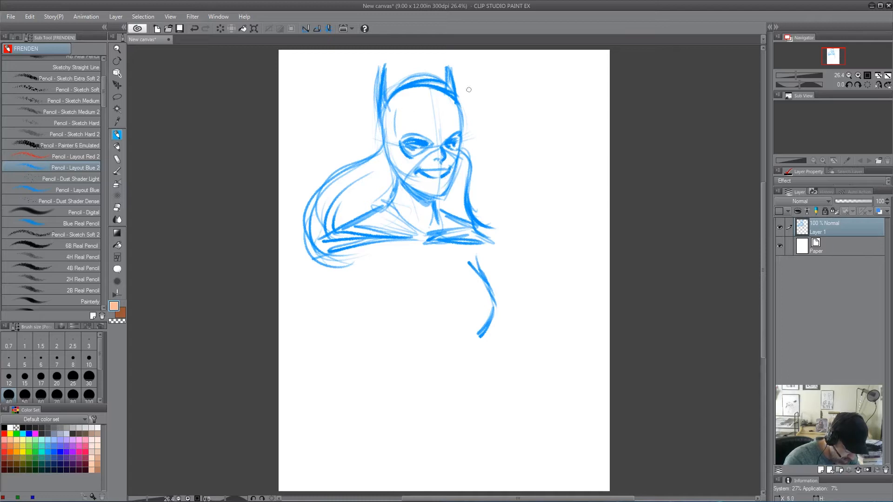
{"action": "mouse_move", "coordinate": [435, 75]}
{"action": "left_mouse_down"}
{"action": "mouse_move", "coordinate": [395, 86]}
{"action": "mouse_move", "coordinate": [377, 69]}
{"action": "mouse_move", "coordinate": [374, 116]}
{"action": "mouse_move", "coordinate": [374, 104]}
{"action": "left_mouse_up"}
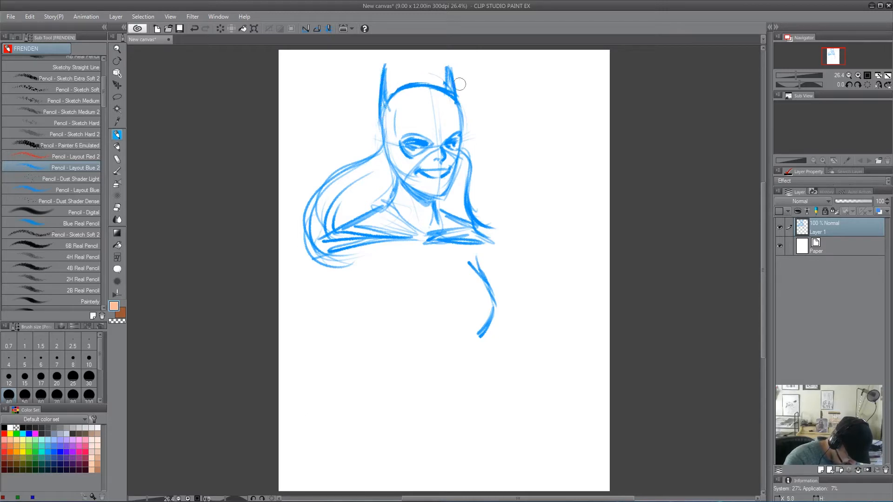
- Add more hair strands on the left, a curl at the right lock's tip and another fold on the left cape
{"action": "left_click_drag", "start_coordinate": [357, 194], "coordinate": [346, 227]}
{"action": "mouse_move", "coordinate": [465, 185]}
{"action": "left_mouse_down"}
{"action": "mouse_move", "coordinate": [486, 229]}
{"action": "mouse_move", "coordinate": [500, 217]}
{"action": "mouse_move", "coordinate": [500, 241]}
{"action": "left_mouse_up"}
{"action": "left_click_drag", "start_coordinate": [398, 246], "coordinate": [321, 245]}
- Sketch both sides of the torso tapering from the chest down to the waist
{"action": "mouse_move", "coordinate": [479, 277]}
{"action": "left_mouse_down"}
{"action": "mouse_move", "coordinate": [488, 298]}
{"action": "mouse_move", "coordinate": [472, 362]}
{"action": "left_mouse_up"}
{"action": "mouse_move", "coordinate": [343, 260]}
{"action": "left_mouse_down"}
{"action": "mouse_move", "coordinate": [388, 361]}
{"action": "mouse_move", "coordinate": [415, 390]}
{"action": "left_mouse_up"}
{"action": "left_click_drag", "start_coordinate": [489, 254], "coordinate": [458, 363]}
{"action": "left_click_drag", "start_coordinate": [347, 264], "coordinate": [395, 362]}
{"action": "mouse_move", "coordinate": [378, 275]}
{"action": "left_mouse_down"}
{"action": "mouse_move", "coordinate": [369, 318]}
{"action": "mouse_move", "coordinate": [354, 316]}
{"action": "mouse_move", "coordinate": [398, 345]}
{"action": "mouse_move", "coordinate": [382, 339]}
{"action": "left_mouse_up"}
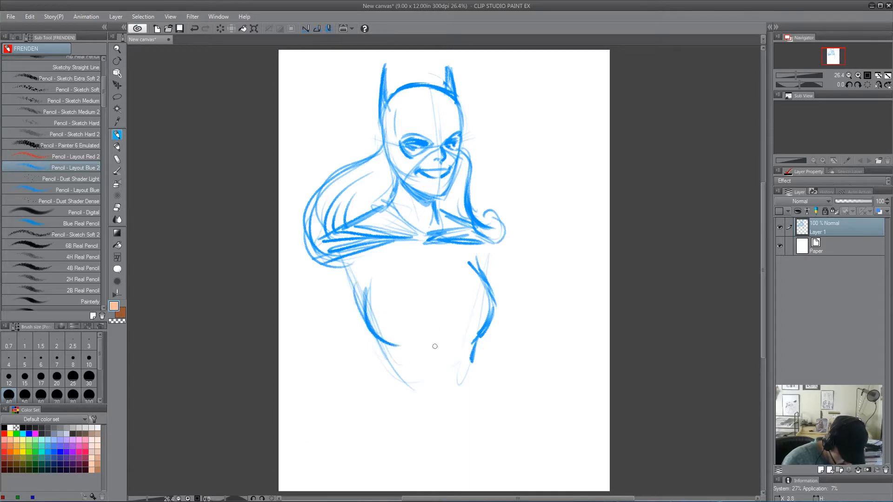
{"action": "mouse_move", "coordinate": [366, 303]}
{"action": "left_mouse_down"}
{"action": "mouse_move", "coordinate": [360, 277]}
{"action": "mouse_move", "coordinate": [365, 297]}
{"action": "left_mouse_up"}
- Sketch both upper arms angling outward from beneath the cape, and darken the torso's left contour
{"action": "left_click_drag", "start_coordinate": [344, 228], "coordinate": [303, 307]}
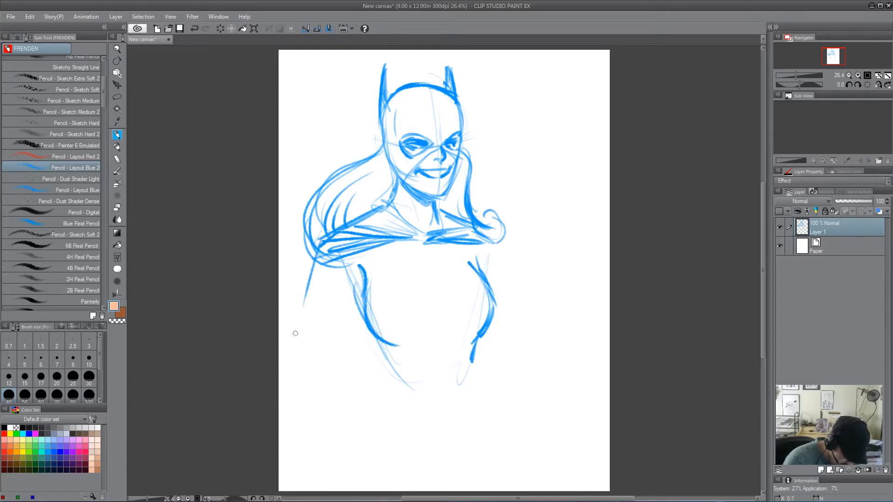
{"action": "left_click_drag", "start_coordinate": [311, 255], "coordinate": [289, 340]}
{"action": "mouse_move", "coordinate": [359, 266]}
{"action": "left_mouse_down"}
{"action": "mouse_move", "coordinate": [387, 347]}
{"action": "mouse_move", "coordinate": [408, 356]}
{"action": "left_mouse_up"}
{"action": "mouse_move", "coordinate": [349, 285]}
{"action": "left_mouse_down"}
{"action": "mouse_move", "coordinate": [359, 307]}
{"action": "mouse_move", "coordinate": [322, 316]}
{"action": "left_mouse_up"}
{"action": "left_click_drag", "start_coordinate": [309, 276], "coordinate": [298, 310]}
{"action": "left_click_drag", "start_coordinate": [489, 239], "coordinate": [516, 294]}
{"action": "left_click_drag", "start_coordinate": [502, 260], "coordinate": [528, 321]}
- Strengthen the narrowing waist on both sides and sketch the hips flaring out below it
{"action": "mouse_move", "coordinate": [366, 302]}
{"action": "left_mouse_down"}
{"action": "mouse_move", "coordinate": [391, 341]}
{"action": "mouse_move", "coordinate": [411, 349]}
{"action": "mouse_move", "coordinate": [393, 360]}
{"action": "left_mouse_up"}
{"action": "left_click_drag", "start_coordinate": [366, 322], "coordinate": [398, 367]}
{"action": "mouse_move", "coordinate": [490, 327]}
{"action": "left_mouse_down"}
{"action": "mouse_move", "coordinate": [472, 365]}
{"action": "mouse_move", "coordinate": [429, 382]}
{"action": "mouse_move", "coordinate": [460, 378]}
{"action": "left_mouse_up"}
{"action": "mouse_move", "coordinate": [382, 374]}
{"action": "left_mouse_down"}
{"action": "mouse_move", "coordinate": [383, 360]}
{"action": "mouse_move", "coordinate": [393, 372]}
{"action": "mouse_move", "coordinate": [384, 398]}
{"action": "left_mouse_up"}
{"action": "left_click_drag", "start_coordinate": [477, 357], "coordinate": [498, 398]}
- Sketch a curved utility belt across the hips with rectangular pouches hanging along it
{"action": "mouse_move", "coordinate": [383, 406]}
{"action": "left_mouse_down"}
{"action": "mouse_move", "coordinate": [507, 402]}
{"action": "mouse_move", "coordinate": [495, 398]}
{"action": "left_mouse_up"}
{"action": "mouse_move", "coordinate": [379, 390]}
{"action": "left_mouse_down"}
{"action": "mouse_move", "coordinate": [366, 436]}
{"action": "mouse_move", "coordinate": [383, 447]}
{"action": "left_mouse_up"}
{"action": "mouse_move", "coordinate": [408, 415]}
{"action": "left_mouse_down"}
{"action": "mouse_move", "coordinate": [383, 450]}
{"action": "mouse_move", "coordinate": [403, 408]}
{"action": "mouse_move", "coordinate": [431, 458]}
{"action": "mouse_move", "coordinate": [453, 454]}
{"action": "left_mouse_up"}
{"action": "left_click_drag", "start_coordinate": [466, 413], "coordinate": [476, 447]}
{"action": "mouse_move", "coordinate": [472, 416]}
{"action": "left_mouse_down"}
{"action": "mouse_move", "coordinate": [477, 452]}
{"action": "mouse_move", "coordinate": [495, 445]}
{"action": "mouse_move", "coordinate": [493, 400]}
{"action": "mouse_move", "coordinate": [483, 442]}
{"action": "left_mouse_up"}
{"action": "mouse_move", "coordinate": [493, 407]}
{"action": "left_mouse_down"}
{"action": "mouse_move", "coordinate": [507, 385]}
{"action": "mouse_move", "coordinate": [516, 427]}
{"action": "left_mouse_up"}
{"action": "mouse_move", "coordinate": [497, 404]}
{"action": "left_mouse_down"}
{"action": "mouse_move", "coordinate": [514, 383]}
{"action": "mouse_move", "coordinate": [512, 418]}
{"action": "left_mouse_up"}
{"action": "mouse_move", "coordinate": [370, 393]}
{"action": "left_mouse_down"}
{"action": "mouse_move", "coordinate": [362, 444]}
{"action": "mouse_move", "coordinate": [383, 431]}
{"action": "left_mouse_up"}
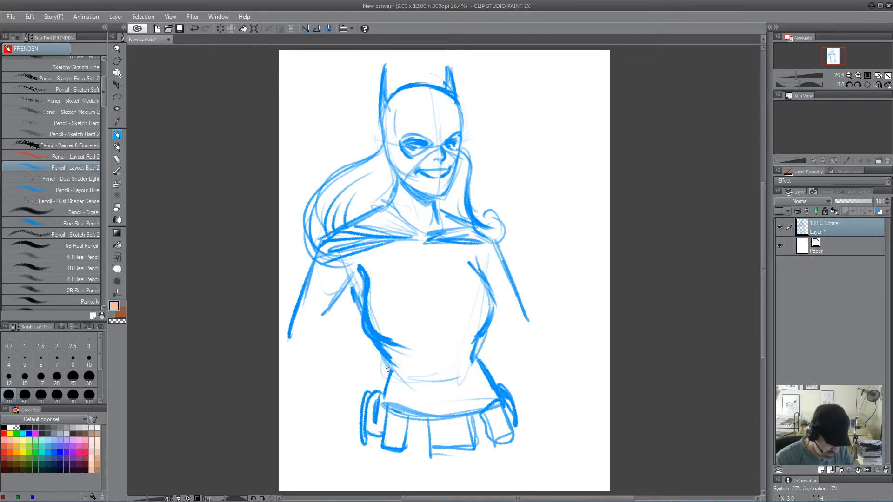
- Extend the cape's edges over both shoulders and add the collar line across the neck
{"action": "left_click_drag", "start_coordinate": [341, 259], "coordinate": [309, 275]}
{"action": "left_click_drag", "start_coordinate": [328, 242], "coordinate": [302, 269]}
{"action": "left_click_drag", "start_coordinate": [499, 246], "coordinate": [456, 235]}
{"action": "mouse_move", "coordinate": [400, 196]}
{"action": "left_mouse_down"}
{"action": "mouse_move", "coordinate": [423, 201]}
{"action": "mouse_move", "coordinate": [387, 217]}
{"action": "left_mouse_up"}
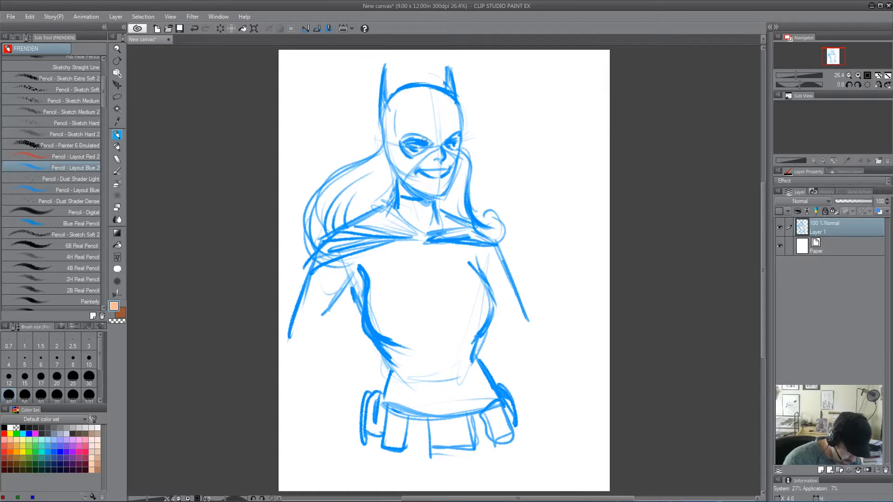
- Try larger eyes with round irises, check them in mirrored view, and erase both eyes with their mask outlines
{"action": "mouse_move", "coordinate": [453, 134]}
{"action": "left_mouse_down"}
{"action": "mouse_move", "coordinate": [453, 145]}
{"action": "mouse_move", "coordinate": [450, 123]}
{"action": "left_mouse_up"}
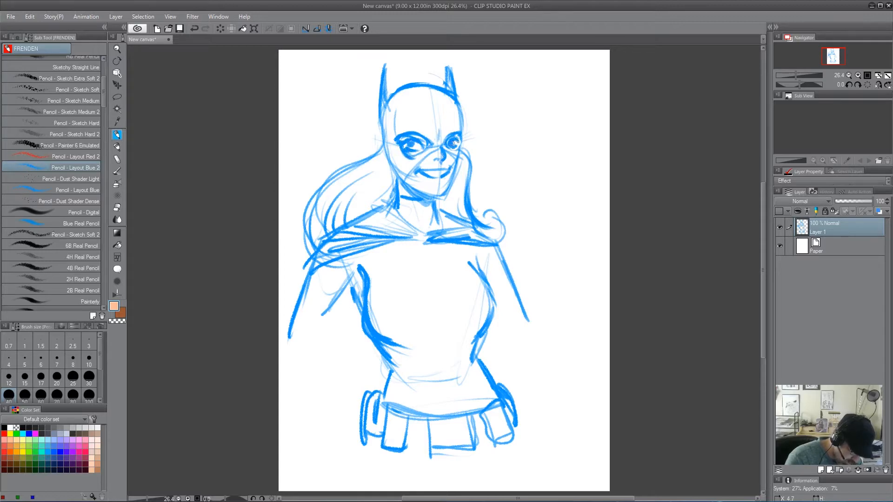
{"action": "left_click", "coordinate": [879, 85]}
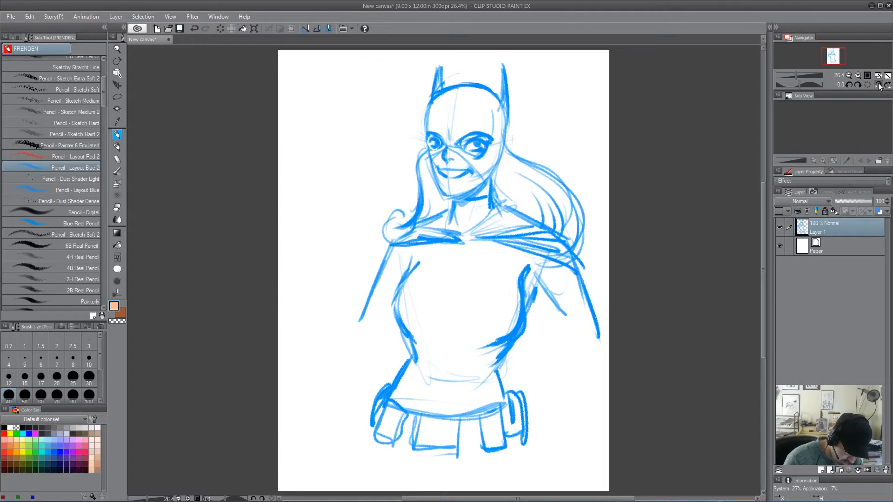
{"action": "left_click", "coordinate": [878, 86]}
{"action": "mouse_move", "coordinate": [411, 132]}
{"action": "left_mouse_down"}
{"action": "mouse_move", "coordinate": [417, 154]}
{"action": "mouse_move", "coordinate": [444, 132]}
{"action": "mouse_move", "coordinate": [454, 145]}
{"action": "mouse_move", "coordinate": [450, 134]}
{"action": "left_mouse_up"}
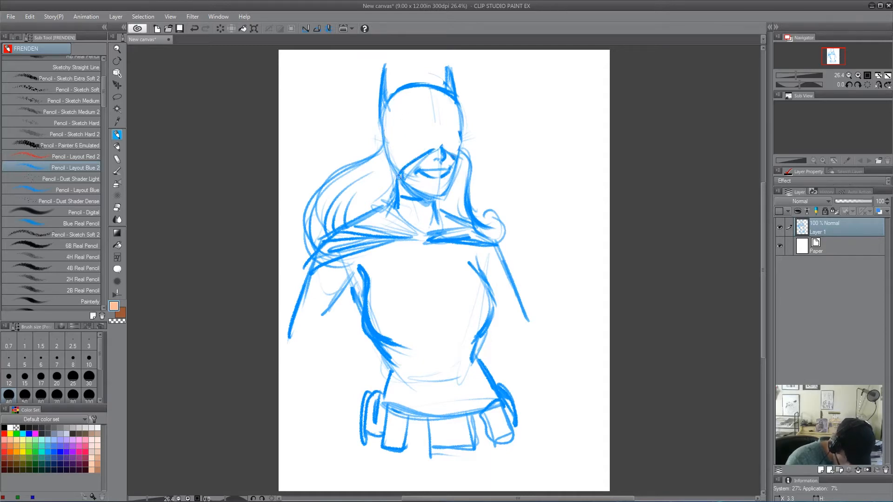
- Reinforce the jaw and redraw both eyes with irises, arched brows and mask outlines around them
{"action": "left_click_drag", "start_coordinate": [398, 177], "coordinate": [433, 195]}
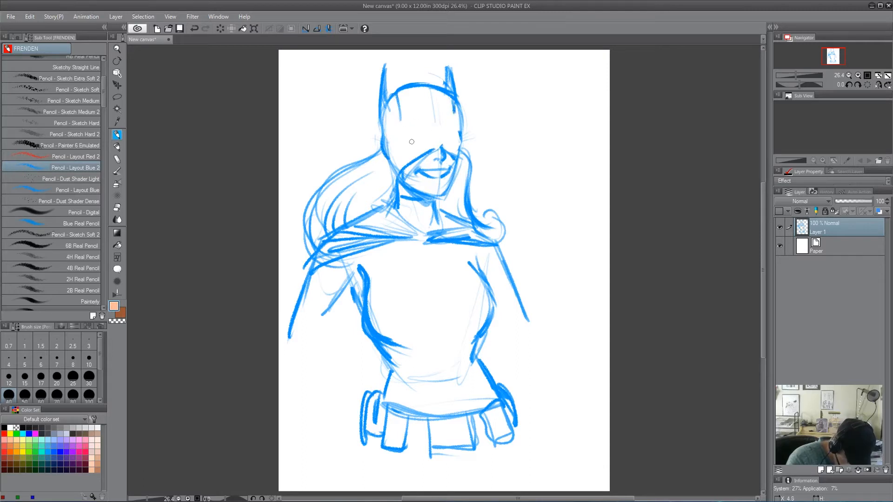
{"action": "mouse_move", "coordinate": [399, 140]}
{"action": "left_mouse_down"}
{"action": "mouse_move", "coordinate": [422, 139]}
{"action": "mouse_move", "coordinate": [399, 140]}
{"action": "mouse_move", "coordinate": [406, 143]}
{"action": "left_mouse_up"}
{"action": "left_click_drag", "start_coordinate": [440, 144], "coordinate": [458, 138]}
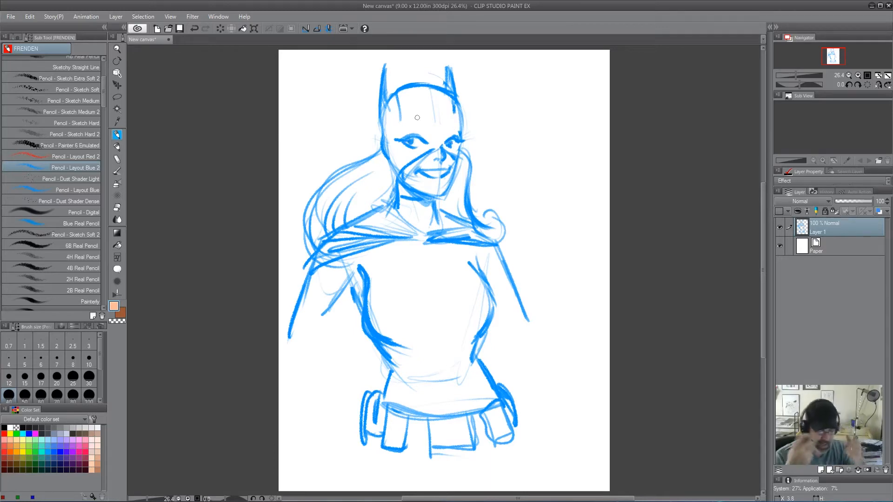
{"action": "left_click_drag", "start_coordinate": [399, 130], "coordinate": [427, 135]}
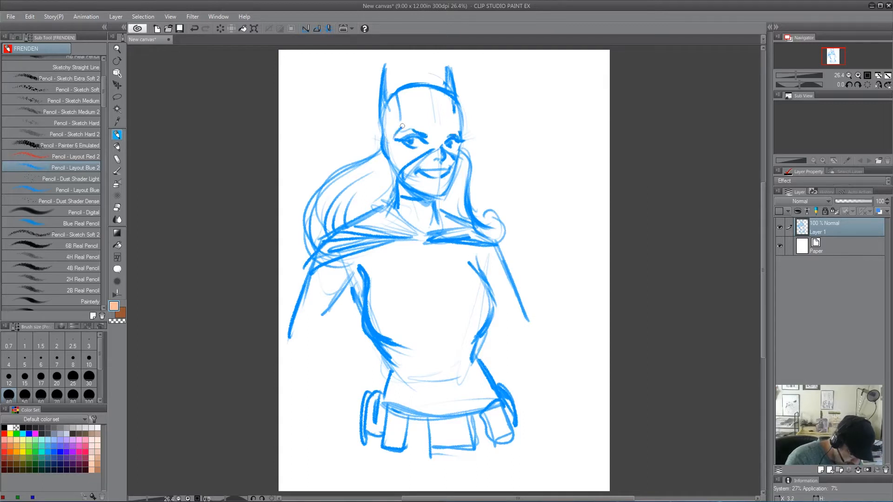
{"action": "mouse_move", "coordinate": [393, 145]}
{"action": "left_mouse_down"}
{"action": "mouse_move", "coordinate": [402, 154]}
{"action": "mouse_move", "coordinate": [443, 140]}
{"action": "left_mouse_up"}
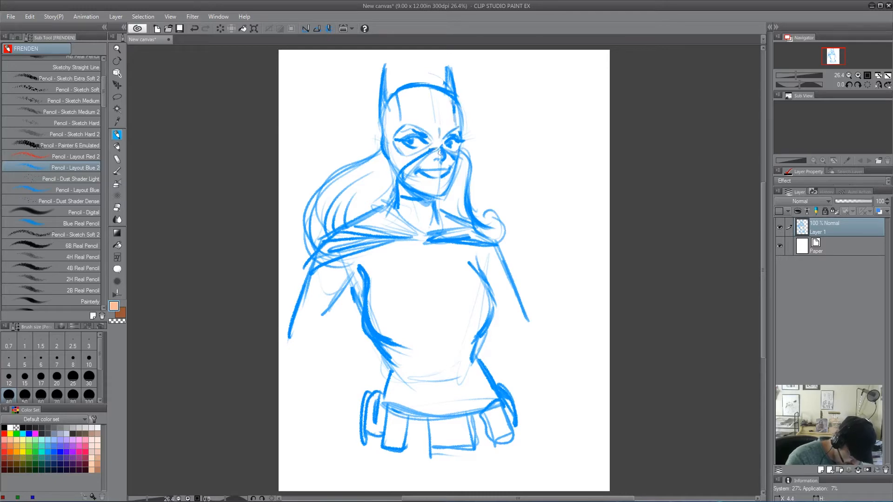
- Darken the outer edge of the left hair and strengthen the contours of both upper arms
{"action": "left_click_drag", "start_coordinate": [359, 162], "coordinate": [307, 247]}
{"action": "left_click_drag", "start_coordinate": [347, 278], "coordinate": [312, 334]}
{"action": "mouse_move", "coordinate": [303, 279]}
{"action": "left_mouse_down"}
{"action": "mouse_move", "coordinate": [283, 353]}
{"action": "mouse_move", "coordinate": [286, 332]}
{"action": "mouse_move", "coordinate": [305, 342]}
{"action": "left_mouse_up"}
{"action": "left_click_drag", "start_coordinate": [492, 236], "coordinate": [525, 321]}
- Sketch the bust's lower curves and redraw the ribcage and waist contours
{"action": "mouse_move", "coordinate": [485, 264]}
{"action": "left_mouse_down"}
{"action": "mouse_move", "coordinate": [489, 298]}
{"action": "mouse_move", "coordinate": [475, 332]}
{"action": "left_mouse_up"}
{"action": "mouse_move", "coordinate": [381, 314]}
{"action": "left_mouse_down"}
{"action": "mouse_move", "coordinate": [363, 338]}
{"action": "mouse_move", "coordinate": [395, 354]}
{"action": "mouse_move", "coordinate": [361, 311]}
{"action": "mouse_move", "coordinate": [402, 338]}
{"action": "left_mouse_up"}
{"action": "left_click_drag", "start_coordinate": [472, 325], "coordinate": [488, 342]}
{"action": "left_click_drag", "start_coordinate": [349, 268], "coordinate": [388, 350]}
{"action": "left_click_drag", "start_coordinate": [394, 356], "coordinate": [385, 398]}
{"action": "left_click_drag", "start_coordinate": [488, 261], "coordinate": [478, 321]}
{"action": "mouse_move", "coordinate": [361, 260]}
{"action": "left_mouse_down"}
{"action": "mouse_move", "coordinate": [367, 313]}
{"action": "mouse_move", "coordinate": [400, 329]}
{"action": "mouse_move", "coordinate": [475, 323]}
{"action": "mouse_move", "coordinate": [475, 358]}
{"action": "left_mouse_up"}
- Draw a wide bat emblem with a scalloped lower edge across the chest
{"action": "mouse_move", "coordinate": [395, 250]}
{"action": "left_mouse_down"}
{"action": "mouse_move", "coordinate": [379, 266]}
{"action": "mouse_move", "coordinate": [390, 288]}
{"action": "mouse_move", "coordinate": [403, 268]}
{"action": "mouse_move", "coordinate": [426, 272]}
{"action": "mouse_move", "coordinate": [437, 297]}
{"action": "mouse_move", "coordinate": [453, 273]}
{"action": "left_mouse_up"}
{"action": "left_click_drag", "start_coordinate": [454, 270], "coordinate": [468, 286]}
{"action": "left_click_drag", "start_coordinate": [455, 243], "coordinate": [467, 285]}
{"action": "mouse_move", "coordinate": [392, 246]}
{"action": "left_mouse_down"}
{"action": "mouse_move", "coordinate": [406, 238]}
{"action": "mouse_move", "coordinate": [422, 254]}
{"action": "mouse_move", "coordinate": [461, 248]}
{"action": "left_mouse_up"}
- Sketch the left arm's glove cuff, try a forearm for the right arm and erase that whole arm
{"action": "mouse_move", "coordinate": [302, 343]}
{"action": "left_mouse_down"}
{"action": "mouse_move", "coordinate": [283, 350]}
{"action": "mouse_move", "coordinate": [315, 347]}
{"action": "left_mouse_up"}
{"action": "left_click_drag", "start_coordinate": [316, 340], "coordinate": [308, 367]}
{"action": "mouse_move", "coordinate": [517, 315]}
{"action": "left_mouse_down"}
{"action": "mouse_move", "coordinate": [524, 326]}
{"action": "mouse_move", "coordinate": [504, 336]}
{"action": "mouse_move", "coordinate": [521, 379]}
{"action": "mouse_move", "coordinate": [550, 379]}
{"action": "left_mouse_up"}
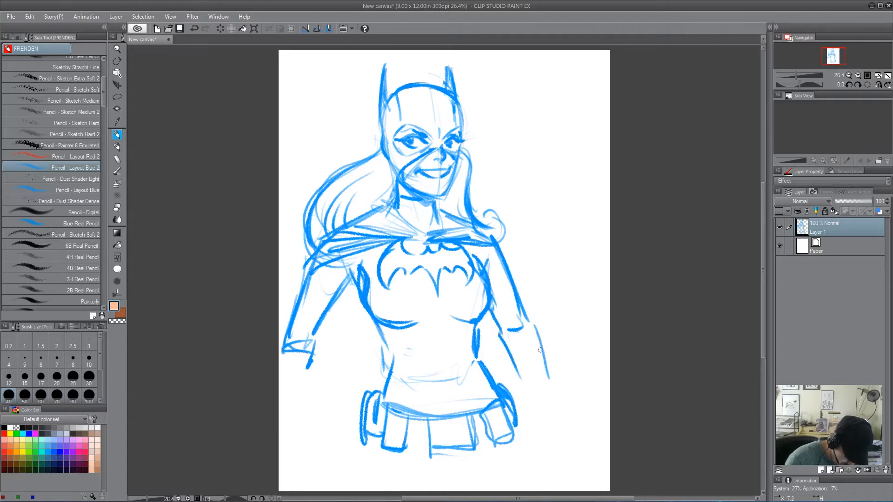
{"action": "left_click_drag", "start_coordinate": [526, 322], "coordinate": [547, 374]}
{"action": "mouse_move", "coordinate": [493, 321]}
{"action": "left_mouse_down"}
{"action": "mouse_move", "coordinate": [517, 318]}
{"action": "mouse_move", "coordinate": [497, 317]}
{"action": "mouse_move", "coordinate": [497, 248]}
{"action": "mouse_move", "coordinate": [538, 329]}
{"action": "mouse_move", "coordinate": [525, 319]}
{"action": "mouse_move", "coordinate": [528, 381]}
{"action": "left_mouse_up"}
- Sketch the left gloved forearm bending at the elbow toward the hip, with the hand resting on the belt
{"action": "mouse_move", "coordinate": [310, 355]}
{"action": "left_mouse_down"}
{"action": "mouse_move", "coordinate": [291, 375]}
{"action": "mouse_move", "coordinate": [281, 365]}
{"action": "left_mouse_up"}
{"action": "mouse_move", "coordinate": [322, 340]}
{"action": "left_mouse_down"}
{"action": "mouse_move", "coordinate": [314, 338]}
{"action": "mouse_move", "coordinate": [325, 370]}
{"action": "mouse_move", "coordinate": [354, 412]}
{"action": "left_mouse_up"}
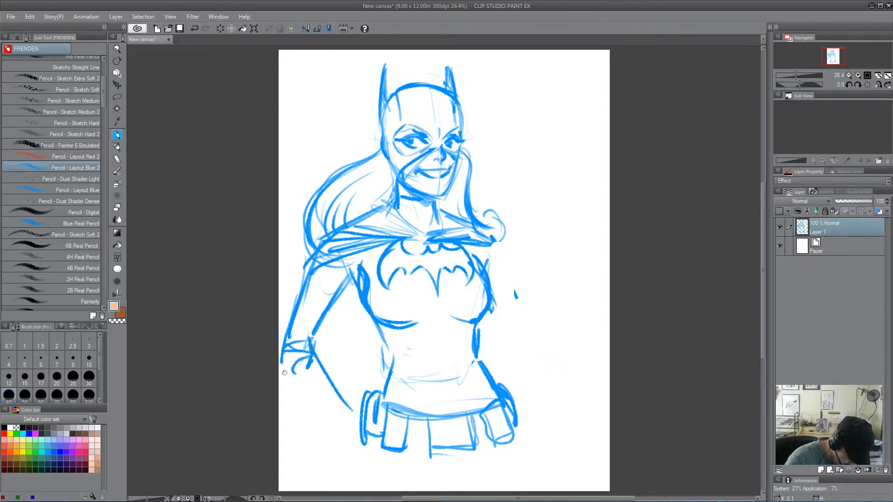
{"action": "left_click_drag", "start_coordinate": [282, 370], "coordinate": [336, 428]}
{"action": "left_click_drag", "start_coordinate": [279, 364], "coordinate": [341, 433]}
{"action": "mouse_move", "coordinate": [308, 368]}
{"action": "left_mouse_down"}
{"action": "mouse_move", "coordinate": [283, 405]}
{"action": "mouse_move", "coordinate": [327, 431]}
{"action": "mouse_move", "coordinate": [361, 426]}
{"action": "left_mouse_up"}
{"action": "mouse_move", "coordinate": [352, 415]}
{"action": "left_mouse_down"}
{"action": "mouse_move", "coordinate": [371, 428]}
{"action": "mouse_move", "coordinate": [360, 425]}
{"action": "left_mouse_up"}
{"action": "mouse_move", "coordinate": [349, 446]}
{"action": "left_mouse_down"}
{"action": "mouse_move", "coordinate": [392, 431]}
{"action": "mouse_move", "coordinate": [366, 424]}
{"action": "left_mouse_up"}
- Mark the abdomen with a vertical centre line, a curve under the ribs and a firmer left waist
{"action": "left_click_drag", "start_coordinate": [385, 352], "coordinate": [387, 396]}
{"action": "left_click_drag", "start_coordinate": [440, 334], "coordinate": [445, 393]}
{"action": "left_click_drag", "start_coordinate": [410, 347], "coordinate": [459, 336]}
- Redraw the right arm bent outward at the elbow, with a glove cuff and the forearm returning to the hip
{"action": "left_click_drag", "start_coordinate": [491, 237], "coordinate": [521, 275]}
{"action": "mouse_move", "coordinate": [346, 289]}
{"action": "left_mouse_down"}
{"action": "mouse_move", "coordinate": [356, 267]}
{"action": "mouse_move", "coordinate": [362, 290]}
{"action": "left_mouse_up"}
{"action": "left_click_drag", "start_coordinate": [506, 253], "coordinate": [549, 313]}
{"action": "left_click_drag", "start_coordinate": [511, 268], "coordinate": [547, 316]}
{"action": "mouse_move", "coordinate": [494, 295]}
{"action": "left_mouse_down"}
{"action": "mouse_move", "coordinate": [535, 330]}
{"action": "mouse_move", "coordinate": [523, 365]}
{"action": "left_mouse_up"}
{"action": "mouse_move", "coordinate": [530, 335]}
{"action": "left_mouse_down"}
{"action": "mouse_move", "coordinate": [562, 366]}
{"action": "mouse_move", "coordinate": [528, 398]}
{"action": "left_mouse_up"}
{"action": "left_click_drag", "start_coordinate": [546, 379], "coordinate": [519, 412]}
{"action": "left_click_drag", "start_coordinate": [522, 355], "coordinate": [502, 413]}
{"action": "mouse_move", "coordinate": [534, 300]}
{"action": "left_mouse_down"}
{"action": "mouse_move", "coordinate": [557, 355]}
{"action": "mouse_move", "coordinate": [509, 390]}
{"action": "left_mouse_up"}
- Strengthen both edges of the left upper arm and mirror the canvas view to check the pose
{"action": "mouse_move", "coordinate": [314, 339]}
{"action": "left_mouse_down"}
{"action": "mouse_move", "coordinate": [351, 281]}
{"action": "mouse_move", "coordinate": [333, 303]}
{"action": "left_mouse_up"}
{"action": "left_click_drag", "start_coordinate": [311, 260], "coordinate": [279, 334]}
{"action": "left_click", "coordinate": [878, 85]}
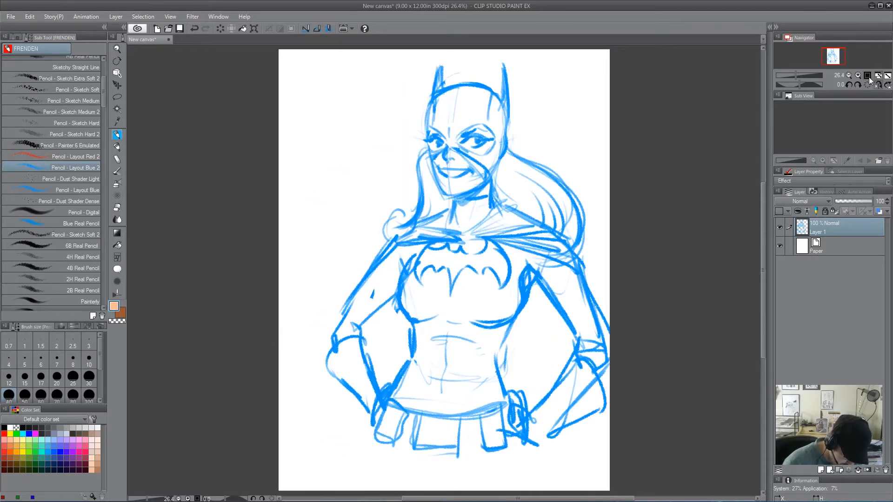
- Redraw the waist edges on the torso and erase both arms from the shoulders down to the hips
{"action": "mouse_move", "coordinate": [520, 298]}
{"action": "left_mouse_down"}
{"action": "mouse_move", "coordinate": [492, 368]}
{"action": "mouse_move", "coordinate": [505, 404]}
{"action": "left_mouse_up"}
{"action": "left_click_drag", "start_coordinate": [411, 322], "coordinate": [401, 375]}
{"action": "mouse_move", "coordinate": [411, 254]}
{"action": "left_mouse_down"}
{"action": "mouse_move", "coordinate": [404, 293]}
{"action": "mouse_move", "coordinate": [363, 297]}
{"action": "mouse_move", "coordinate": [383, 285]}
{"action": "mouse_move", "coordinate": [385, 316]}
{"action": "mouse_move", "coordinate": [343, 345]}
{"action": "mouse_move", "coordinate": [351, 405]}
{"action": "mouse_move", "coordinate": [331, 371]}
{"action": "left_mouse_up"}
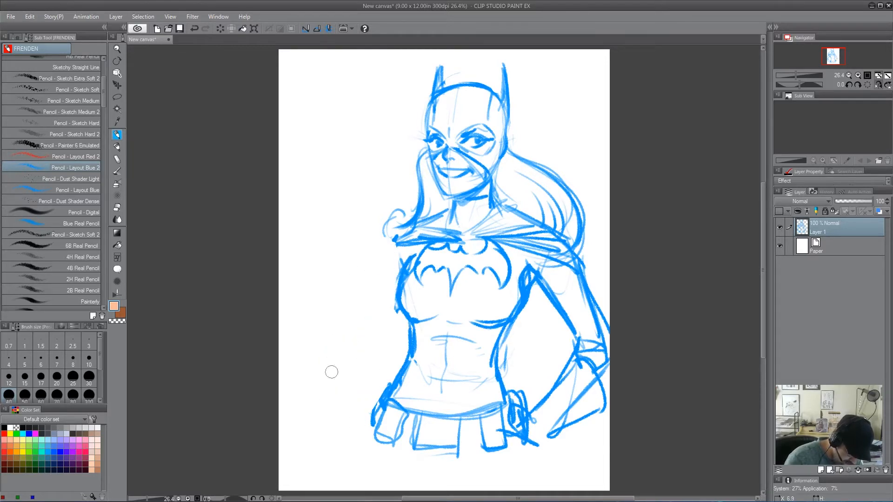
{"action": "left_click_drag", "start_coordinate": [500, 395], "coordinate": [529, 273]}
{"action": "left_click_drag", "start_coordinate": [532, 274], "coordinate": [573, 334]}
{"action": "mouse_move", "coordinate": [559, 288]}
{"action": "left_mouse_down"}
{"action": "mouse_move", "coordinate": [532, 298]}
{"action": "mouse_move", "coordinate": [556, 321]}
{"action": "mouse_move", "coordinate": [572, 381]}
{"action": "mouse_move", "coordinate": [562, 359]}
{"action": "mouse_move", "coordinate": [556, 403]}
{"action": "mouse_move", "coordinate": [601, 372]}
{"action": "mouse_move", "coordinate": [568, 465]}
{"action": "left_mouse_up"}
{"action": "left_click_drag", "start_coordinate": [568, 274], "coordinate": [582, 340]}
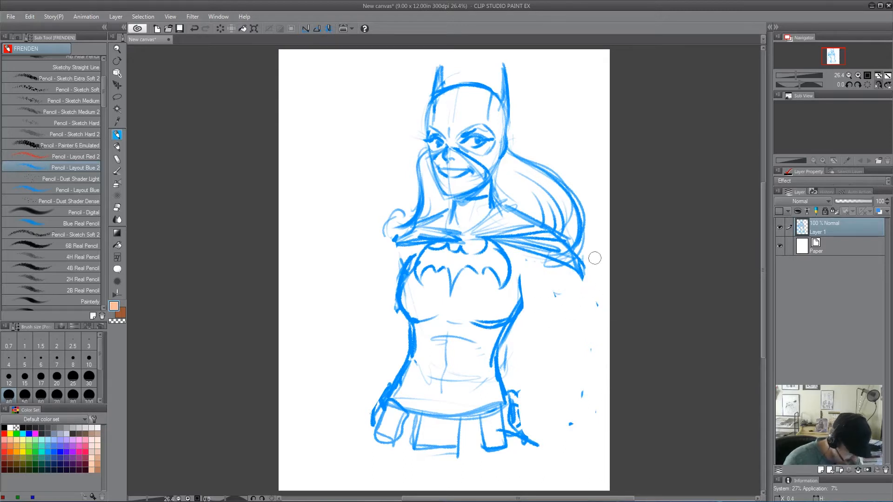
- Transform the sketch layer, rotating the whole figure slightly counter-clockwise
{"action": "key", "text": "ctrl+t"}
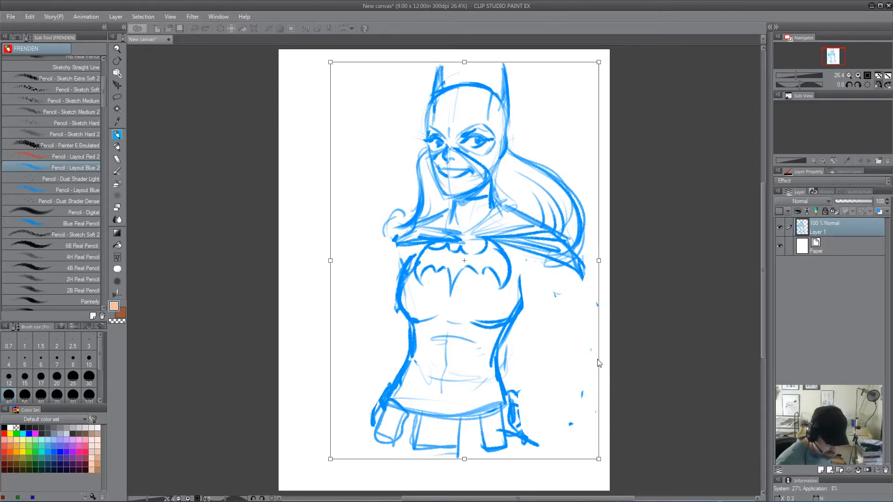
{"action": "left_click_drag", "start_coordinate": [632, 452], "coordinate": [634, 441]}
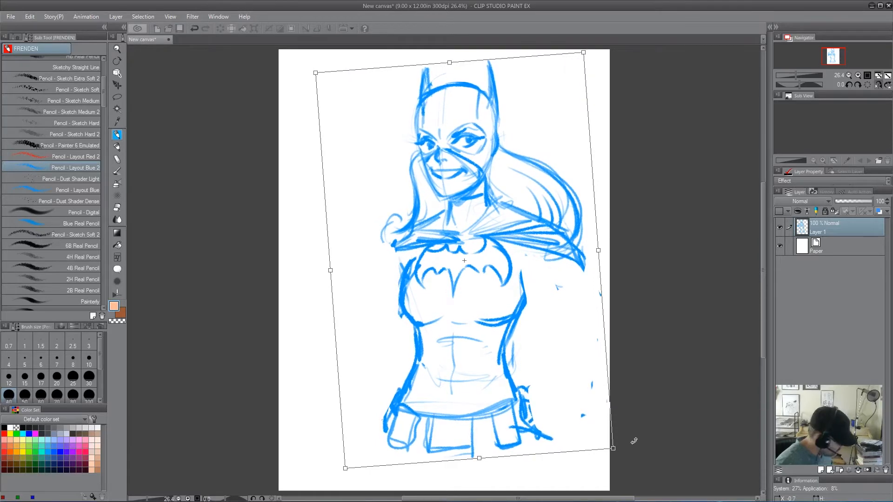
{"action": "key", "text": "Return"}
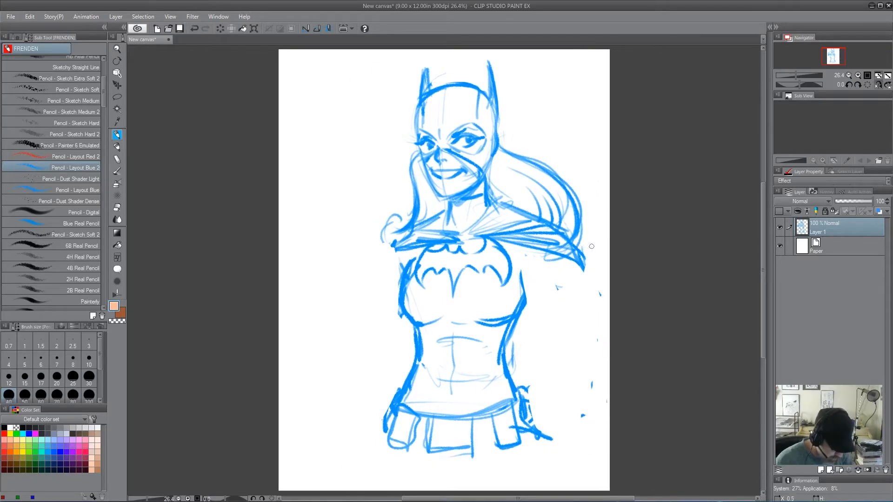
- Extend the cape collar and hair curl over the left shoulder, and firm up the hair edges and cowl side
{"action": "left_click_drag", "start_coordinate": [412, 227], "coordinate": [380, 246]}
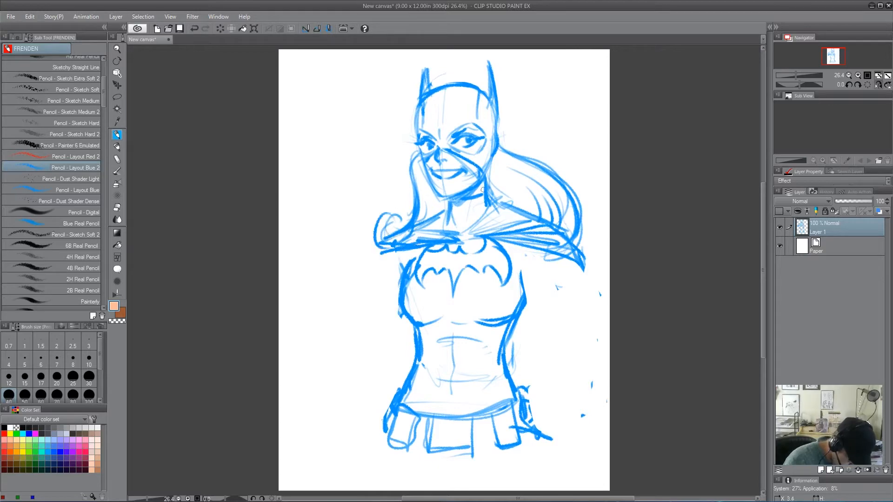
{"action": "left_click_drag", "start_coordinate": [501, 141], "coordinate": [573, 212]}
{"action": "left_click_drag", "start_coordinate": [416, 154], "coordinate": [411, 194]}
{"action": "left_click_drag", "start_coordinate": [423, 130], "coordinate": [427, 98]}
- Draw the cape edges falling from both shoulders, with a long inner edge running down behind the right side
{"action": "left_click_drag", "start_coordinate": [393, 239], "coordinate": [374, 289]}
{"action": "left_click_drag", "start_coordinate": [553, 245], "coordinate": [600, 367]}
{"action": "left_click_drag", "start_coordinate": [579, 293], "coordinate": [599, 364]}
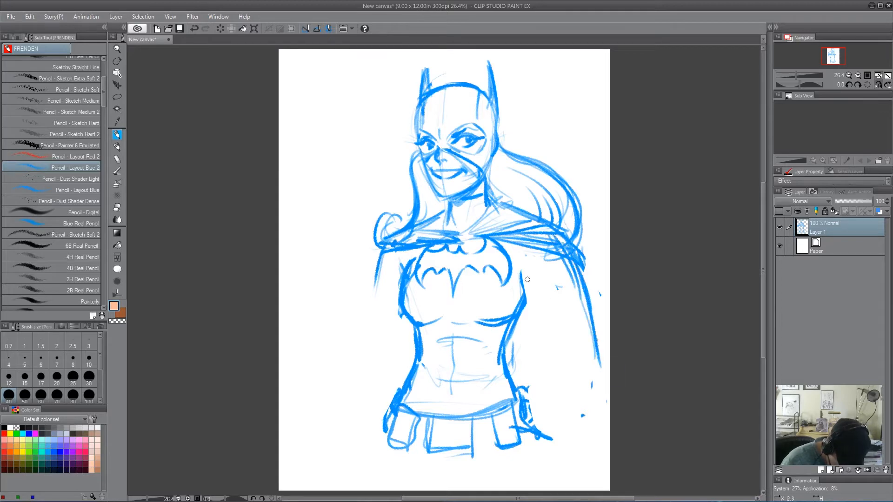
{"action": "mouse_move", "coordinate": [502, 240]}
{"action": "left_mouse_down"}
{"action": "mouse_move", "coordinate": [598, 343]}
{"action": "mouse_move", "coordinate": [603, 411]}
{"action": "left_mouse_up"}
{"action": "mouse_move", "coordinate": [530, 268]}
{"action": "left_mouse_down"}
{"action": "mouse_move", "coordinate": [610, 430]}
{"action": "mouse_move", "coordinate": [526, 295]}
{"action": "left_mouse_up"}
- Sketch the right hand resting on the hip beside the belt, with the wrist above it
{"action": "mouse_move", "coordinate": [528, 378]}
{"action": "left_mouse_down"}
{"action": "mouse_move", "coordinate": [505, 386]}
{"action": "mouse_move", "coordinate": [496, 442]}
{"action": "mouse_move", "coordinate": [518, 431]}
{"action": "left_mouse_up"}
{"action": "left_click_drag", "start_coordinate": [520, 425], "coordinate": [528, 433]}
{"action": "mouse_move", "coordinate": [511, 387]}
{"action": "left_mouse_down"}
{"action": "mouse_move", "coordinate": [484, 409]}
{"action": "mouse_move", "coordinate": [507, 422]}
{"action": "mouse_move", "coordinate": [544, 373]}
{"action": "left_mouse_up"}
{"action": "left_click_drag", "start_coordinate": [527, 385], "coordinate": [545, 398]}
{"action": "left_click_drag", "start_coordinate": [536, 393], "coordinate": [542, 421]}
- Outline the right gloved forearm reaching back to the cape, and strengthen the outer cape edge and chest side
{"action": "left_click_drag", "start_coordinate": [579, 266], "coordinate": [610, 339]}
{"action": "left_click_drag", "start_coordinate": [530, 386], "coordinate": [583, 364]}
{"action": "mouse_move", "coordinate": [542, 422]}
{"action": "left_mouse_down"}
{"action": "mouse_move", "coordinate": [591, 398]}
{"action": "mouse_move", "coordinate": [565, 415]}
{"action": "left_mouse_up"}
{"action": "left_click_drag", "start_coordinate": [523, 278], "coordinate": [520, 310]}
{"action": "mouse_move", "coordinate": [532, 273]}
{"action": "left_mouse_down"}
{"action": "mouse_move", "coordinate": [525, 289]}
{"action": "mouse_move", "coordinate": [527, 265]}
{"action": "left_mouse_up"}
{"action": "mouse_move", "coordinate": [582, 355]}
{"action": "left_mouse_down"}
{"action": "mouse_move", "coordinate": [584, 383]}
{"action": "mouse_move", "coordinate": [584, 367]}
{"action": "left_mouse_up"}
{"action": "left_click_drag", "start_coordinate": [537, 395], "coordinate": [592, 361]}
{"action": "mouse_move", "coordinate": [552, 413]}
{"action": "left_mouse_down"}
{"action": "mouse_move", "coordinate": [595, 391]}
{"action": "mouse_move", "coordinate": [535, 280]}
{"action": "mouse_move", "coordinate": [559, 375]}
{"action": "left_mouse_up"}
{"action": "left_click_drag", "start_coordinate": [567, 414], "coordinate": [571, 443]}
- Start the left arm's outer line and add chest contours, an abdomen curve and vertical suit seams down to the belt
{"action": "left_click_drag", "start_coordinate": [381, 246], "coordinate": [345, 341]}
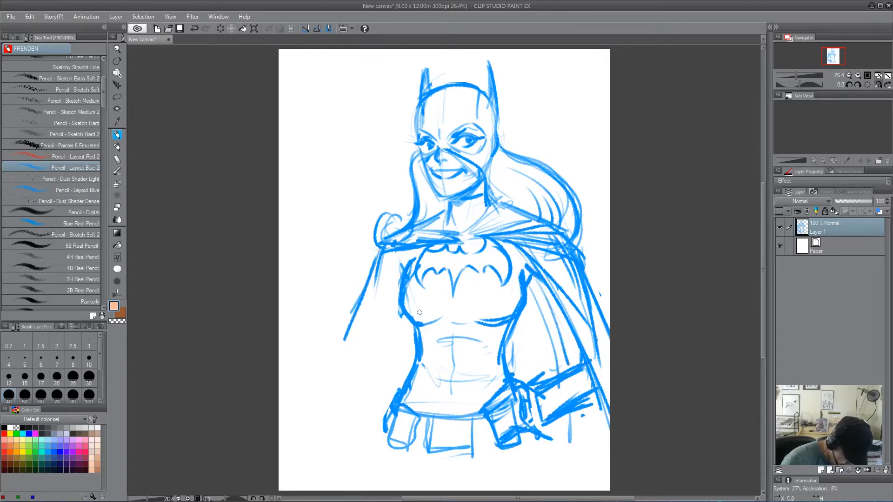
{"action": "mouse_move", "coordinate": [415, 255]}
{"action": "left_mouse_down"}
{"action": "mouse_move", "coordinate": [398, 297]}
{"action": "mouse_move", "coordinate": [417, 322]}
{"action": "mouse_move", "coordinate": [421, 373]}
{"action": "left_mouse_up"}
{"action": "left_click_drag", "start_coordinate": [512, 326], "coordinate": [504, 374]}
{"action": "left_click_drag", "start_coordinate": [448, 338], "coordinate": [429, 347]}
{"action": "left_click_drag", "start_coordinate": [423, 250], "coordinate": [422, 320]}
{"action": "left_click_drag", "start_coordinate": [497, 255], "coordinate": [486, 401]}
{"action": "left_click_drag", "start_coordinate": [430, 325], "coordinate": [416, 411]}
{"action": "left_click_drag", "start_coordinate": [483, 406], "coordinate": [448, 413]}
- Draw the left upper arm's inner and outer edges from under the cape, ending in a glove cuff at the elbow
{"action": "left_click_drag", "start_coordinate": [398, 271], "coordinate": [379, 335]}
{"action": "left_click_drag", "start_coordinate": [381, 247], "coordinate": [343, 365]}
{"action": "left_click_drag", "start_coordinate": [380, 248], "coordinate": [345, 353]}
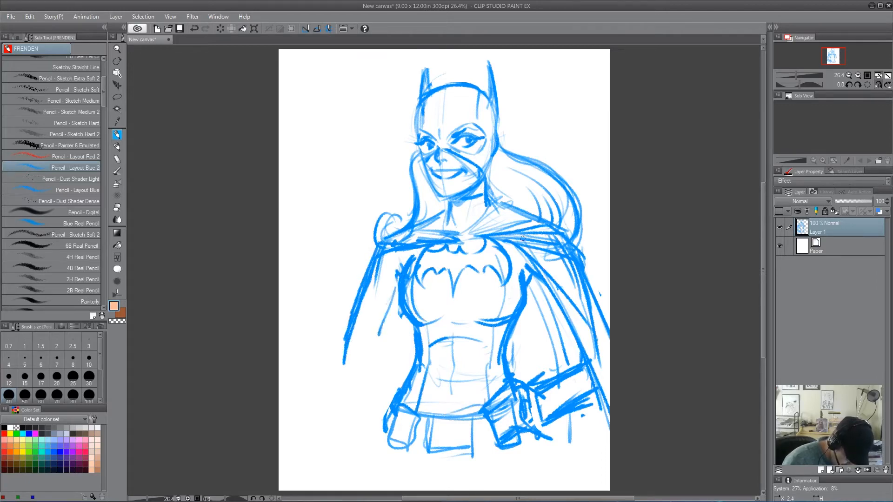
{"action": "mouse_move", "coordinate": [408, 250]}
{"action": "left_mouse_down"}
{"action": "mouse_move", "coordinate": [363, 300]}
{"action": "mouse_move", "coordinate": [338, 355]}
{"action": "left_mouse_up"}
{"action": "mouse_move", "coordinate": [401, 260]}
{"action": "left_mouse_down"}
{"action": "mouse_move", "coordinate": [366, 300]}
{"action": "mouse_move", "coordinate": [370, 354]}
{"action": "mouse_move", "coordinate": [346, 352]}
{"action": "mouse_move", "coordinate": [371, 341]}
{"action": "left_mouse_up"}
{"action": "mouse_move", "coordinate": [371, 341]}
{"action": "left_mouse_down"}
{"action": "mouse_move", "coordinate": [372, 356]}
{"action": "mouse_move", "coordinate": [340, 376]}
{"action": "left_mouse_up"}
{"action": "left_click_drag", "start_coordinate": [379, 416], "coordinate": [374, 432]}
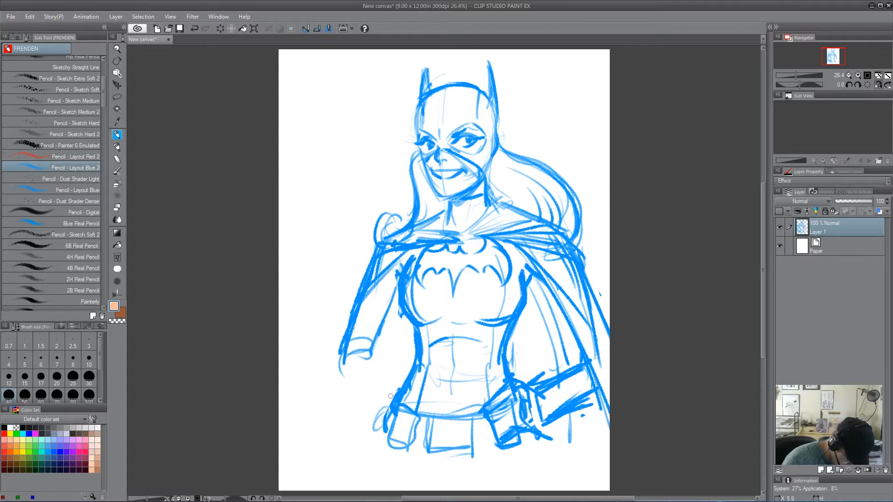
- Sketch the left gloved forearm from the elbow to the hip, with pointed fins along its outer side
{"action": "left_click_drag", "start_coordinate": [368, 350], "coordinate": [384, 405]}
{"action": "left_click_drag", "start_coordinate": [342, 366], "coordinate": [372, 417]}
{"action": "mouse_move", "coordinate": [352, 307]}
{"action": "left_mouse_down"}
{"action": "mouse_move", "coordinate": [334, 349]}
{"action": "mouse_move", "coordinate": [343, 355]}
{"action": "left_mouse_up"}
{"action": "left_click_drag", "start_coordinate": [344, 363], "coordinate": [358, 394]}
{"action": "left_click_drag", "start_coordinate": [366, 409], "coordinate": [374, 424]}
{"action": "mouse_move", "coordinate": [371, 352]}
{"action": "left_mouse_down"}
{"action": "mouse_move", "coordinate": [348, 396]}
{"action": "mouse_move", "coordinate": [323, 395]}
{"action": "mouse_move", "coordinate": [371, 421]}
{"action": "left_mouse_up"}
- Darken the right glove's underside and wrist, and strengthen the left hand where it meets the hip
{"action": "mouse_move", "coordinate": [568, 413]}
{"action": "left_mouse_down"}
{"action": "mouse_move", "coordinate": [587, 420]}
{"action": "mouse_move", "coordinate": [576, 412]}
{"action": "left_mouse_up"}
{"action": "left_click_drag", "start_coordinate": [531, 392], "coordinate": [540, 419]}
{"action": "left_click_drag", "start_coordinate": [581, 391], "coordinate": [545, 417]}
{"action": "left_click_drag", "start_coordinate": [550, 412], "coordinate": [540, 422]}
{"action": "left_click_drag", "start_coordinate": [510, 390], "coordinate": [492, 411]}
{"action": "mouse_move", "coordinate": [389, 393]}
{"action": "left_mouse_down"}
{"action": "mouse_move", "coordinate": [379, 399]}
{"action": "mouse_move", "coordinate": [403, 414]}
{"action": "mouse_move", "coordinate": [384, 430]}
{"action": "left_mouse_up"}
{"action": "left_click_drag", "start_coordinate": [379, 387], "coordinate": [393, 393]}
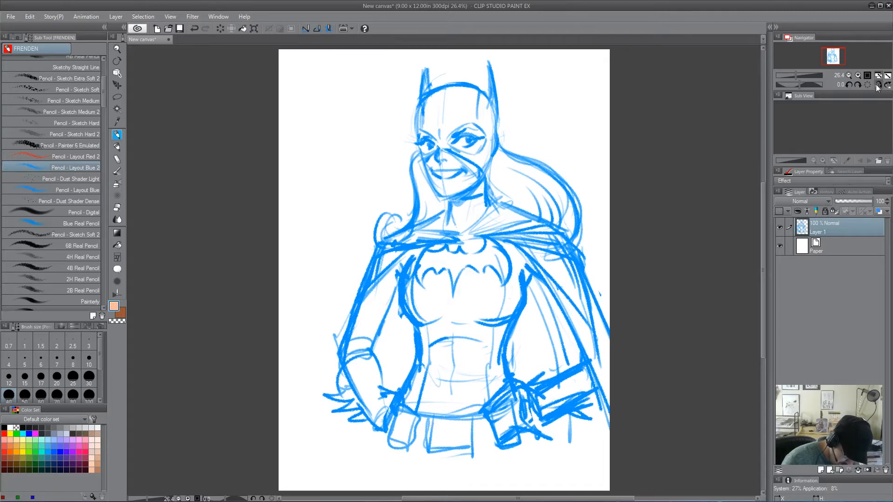
- Mirror the view to check the pose, erase the hair-side forearm and hand, and restore the normal view
{"action": "left_click", "coordinate": [878, 85]}
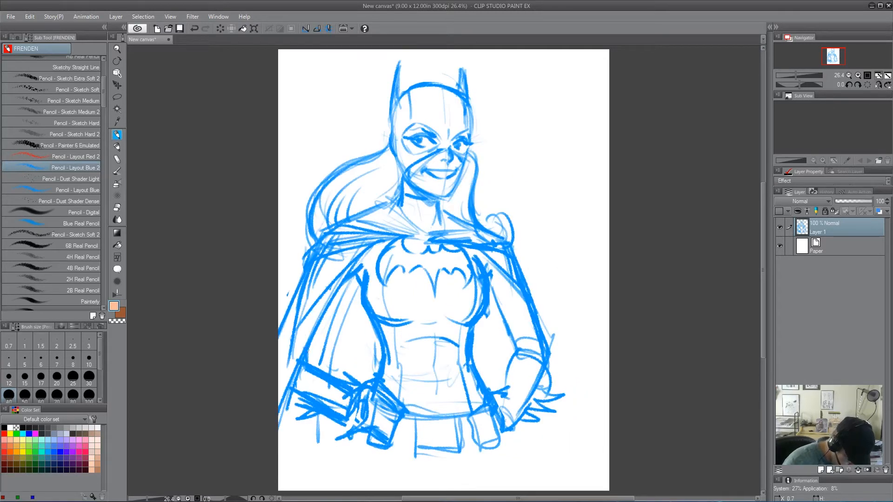
{"action": "mouse_move", "coordinate": [320, 385]}
{"action": "left_mouse_down"}
{"action": "mouse_move", "coordinate": [305, 409]}
{"action": "mouse_move", "coordinate": [293, 400]}
{"action": "mouse_move", "coordinate": [333, 386]}
{"action": "mouse_move", "coordinate": [336, 437]}
{"action": "mouse_move", "coordinate": [360, 400]}
{"action": "mouse_move", "coordinate": [384, 414]}
{"action": "mouse_move", "coordinate": [372, 377]}
{"action": "mouse_move", "coordinate": [388, 403]}
{"action": "mouse_move", "coordinate": [375, 430]}
{"action": "mouse_move", "coordinate": [343, 412]}
{"action": "left_mouse_up"}
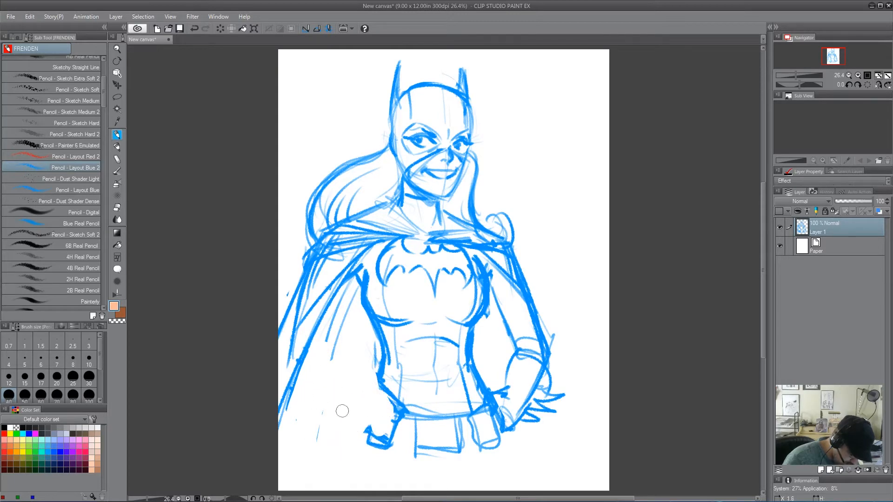
{"action": "left_click", "coordinate": [875, 86]}
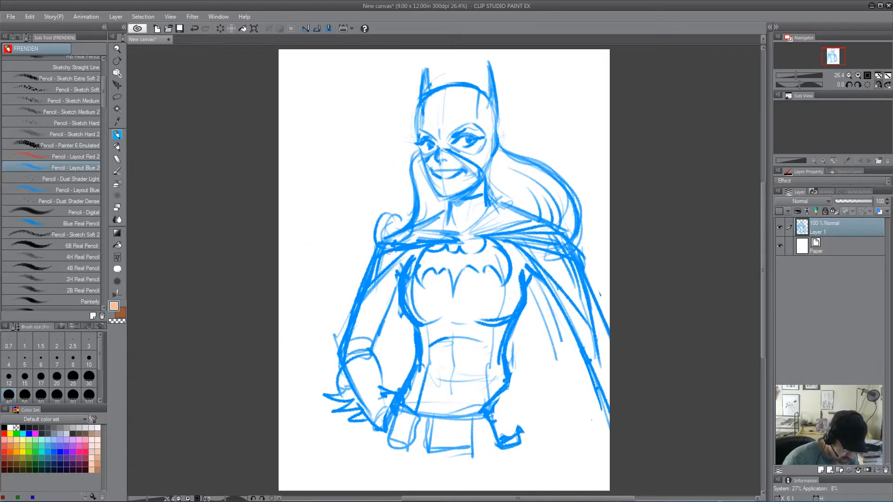
- Define the neck and left shoulder slope, drop a cape line below the left elbow, and check the mirrored pose
{"action": "mouse_move", "coordinate": [432, 214]}
{"action": "left_mouse_down"}
{"action": "mouse_move", "coordinate": [377, 242]}
{"action": "mouse_move", "coordinate": [364, 277]}
{"action": "left_mouse_up"}
{"action": "mouse_move", "coordinate": [492, 203]}
{"action": "left_mouse_down"}
{"action": "mouse_move", "coordinate": [513, 212]}
{"action": "mouse_move", "coordinate": [493, 201]}
{"action": "left_mouse_up"}
{"action": "left_click_drag", "start_coordinate": [453, 222], "coordinate": [457, 232]}
{"action": "left_click_drag", "start_coordinate": [479, 196], "coordinate": [468, 229]}
{"action": "left_click_drag", "start_coordinate": [375, 242], "coordinate": [349, 309]}
{"action": "left_click_drag", "start_coordinate": [345, 372], "coordinate": [359, 470]}
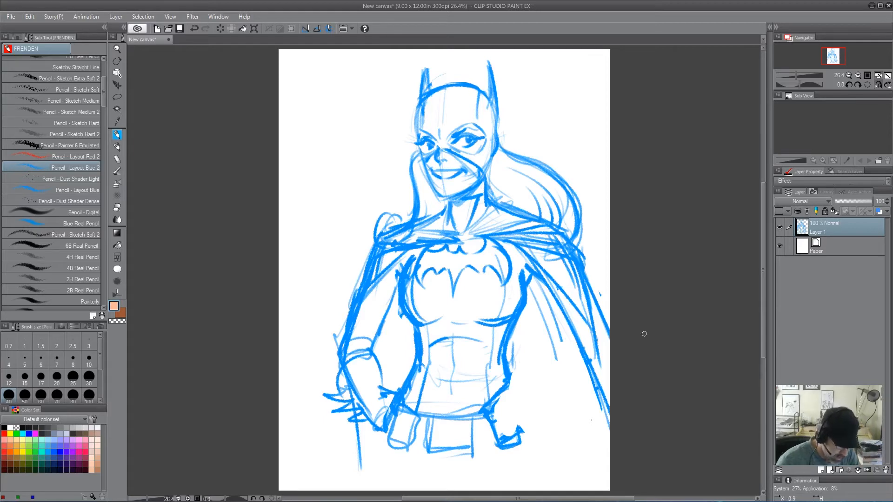
{"action": "left_click", "coordinate": [877, 85]}
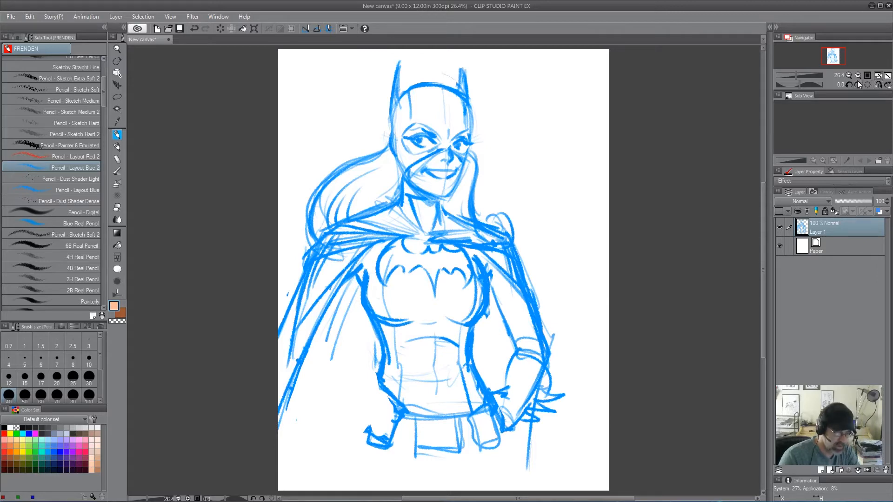
{"action": "left_click", "coordinate": [878, 86]}
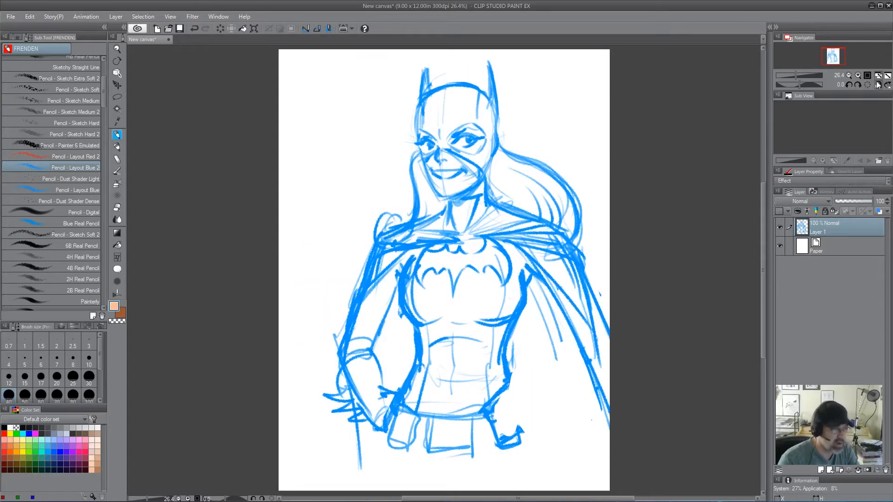
- Strengthen the left upper arm, compare it in the mirrored view, and rework the fins on the left glove
{"action": "mouse_move", "coordinate": [399, 220]}
{"action": "left_mouse_down"}
{"action": "mouse_move", "coordinate": [375, 238]}
{"action": "mouse_move", "coordinate": [361, 286]}
{"action": "mouse_move", "coordinate": [348, 388]}
{"action": "left_mouse_up"}
{"action": "left_click_drag", "start_coordinate": [398, 278], "coordinate": [372, 336]}
{"action": "left_click", "coordinate": [878, 85]}
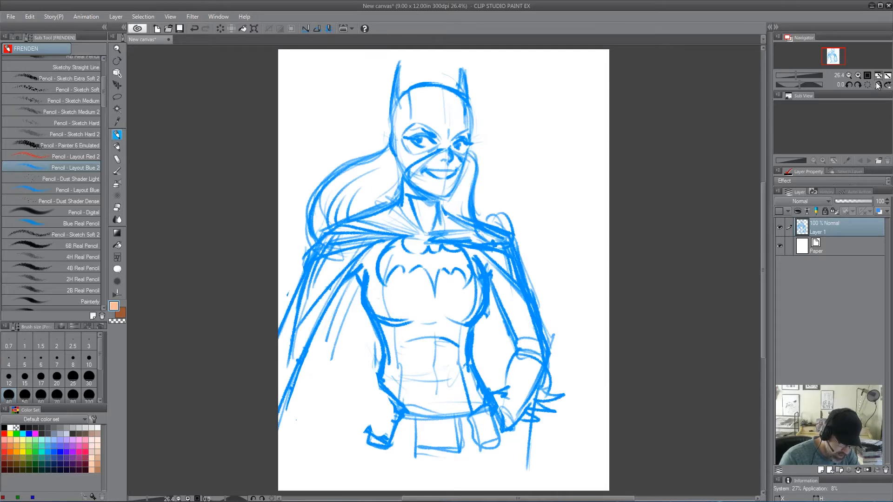
{"action": "left_click", "coordinate": [878, 85]}
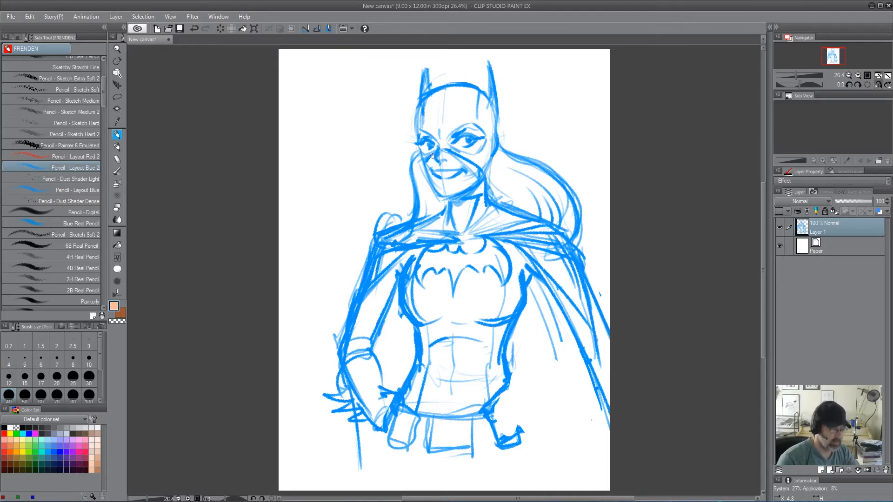
{"action": "left_click_drag", "start_coordinate": [374, 407], "coordinate": [364, 433]}
{"action": "mouse_move", "coordinate": [345, 397]}
{"action": "left_mouse_down"}
{"action": "mouse_move", "coordinate": [320, 388]}
{"action": "mouse_move", "coordinate": [333, 410]}
{"action": "mouse_move", "coordinate": [363, 419]}
{"action": "left_mouse_up"}
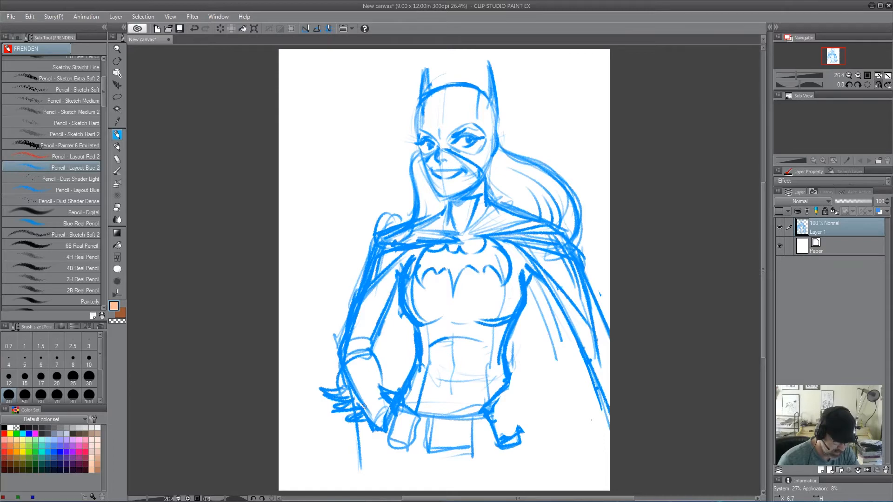
- Erase the left elbow area and redraw it with a higher glove cuff and a slimmer forearm
{"action": "mouse_move", "coordinate": [364, 407]}
{"action": "left_mouse_down"}
{"action": "mouse_move", "coordinate": [347, 328]}
{"action": "mouse_move", "coordinate": [354, 363]}
{"action": "mouse_move", "coordinate": [354, 356]}
{"action": "mouse_move", "coordinate": [383, 376]}
{"action": "mouse_move", "coordinate": [370, 360]}
{"action": "mouse_move", "coordinate": [382, 310]}
{"action": "mouse_move", "coordinate": [344, 337]}
{"action": "mouse_move", "coordinate": [354, 371]}
{"action": "mouse_move", "coordinate": [342, 365]}
{"action": "mouse_move", "coordinate": [343, 314]}
{"action": "left_mouse_up"}
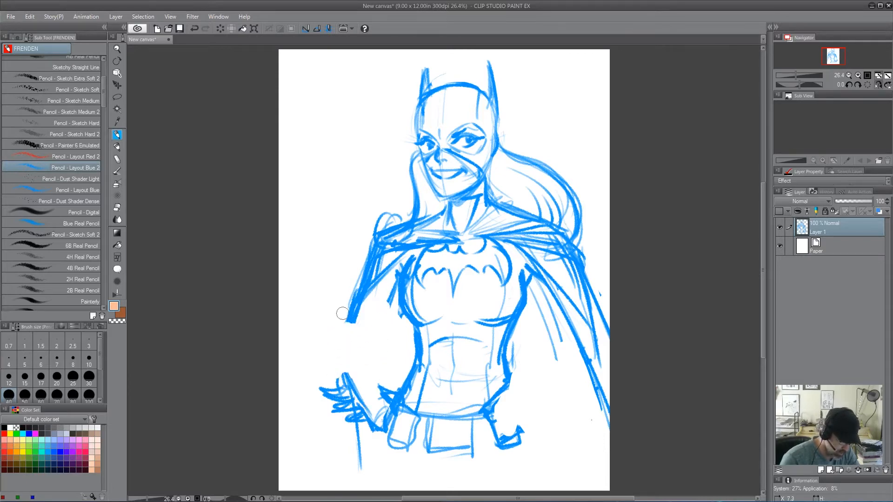
{"action": "left_click_drag", "start_coordinate": [396, 275], "coordinate": [391, 294]}
{"action": "mouse_move", "coordinate": [345, 338]}
{"action": "left_mouse_down"}
{"action": "mouse_move", "coordinate": [369, 332]}
{"action": "mouse_move", "coordinate": [363, 335]}
{"action": "mouse_move", "coordinate": [379, 363]}
{"action": "mouse_move", "coordinate": [343, 347]}
{"action": "mouse_move", "coordinate": [348, 303]}
{"action": "left_mouse_up"}
{"action": "left_click_drag", "start_coordinate": [395, 277], "coordinate": [375, 334]}
{"action": "mouse_move", "coordinate": [368, 258]}
{"action": "left_mouse_down"}
{"action": "mouse_move", "coordinate": [349, 331]}
{"action": "mouse_move", "coordinate": [345, 324]}
{"action": "left_mouse_up"}
{"action": "left_click_drag", "start_coordinate": [373, 327], "coordinate": [379, 388]}
{"action": "mouse_move", "coordinate": [546, 285]}
{"action": "left_mouse_down"}
{"action": "mouse_move", "coordinate": [530, 320]}
{"action": "mouse_move", "coordinate": [558, 307]}
{"action": "left_mouse_up"}
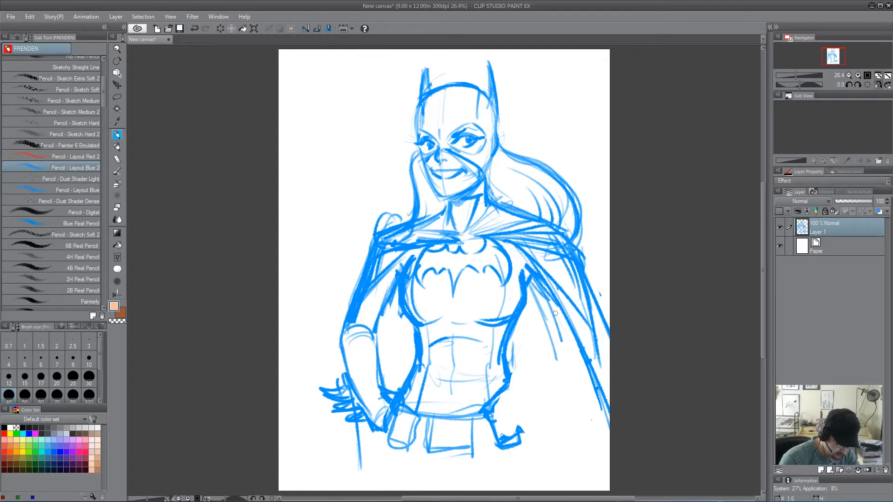
- Redraw the right fist on the hip with a rounded wrist and foreshortened forearm, and check it in the mirrored view
{"action": "mouse_move", "coordinate": [495, 412]}
{"action": "left_mouse_down"}
{"action": "mouse_move", "coordinate": [519, 391]}
{"action": "mouse_move", "coordinate": [531, 423]}
{"action": "left_mouse_up"}
{"action": "mouse_move", "coordinate": [513, 393]}
{"action": "left_mouse_down"}
{"action": "mouse_move", "coordinate": [568, 360]}
{"action": "mouse_move", "coordinate": [550, 364]}
{"action": "mouse_move", "coordinate": [560, 358]}
{"action": "left_mouse_up"}
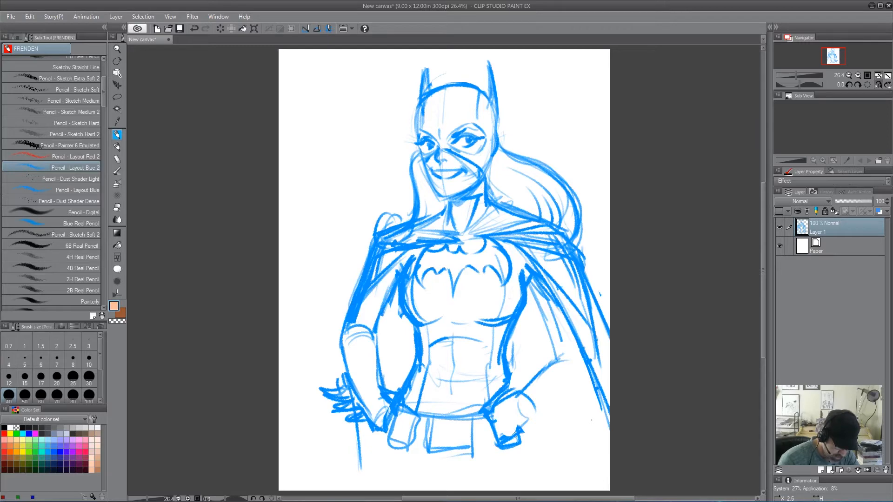
{"action": "left_click_drag", "start_coordinate": [491, 403], "coordinate": [483, 435]}
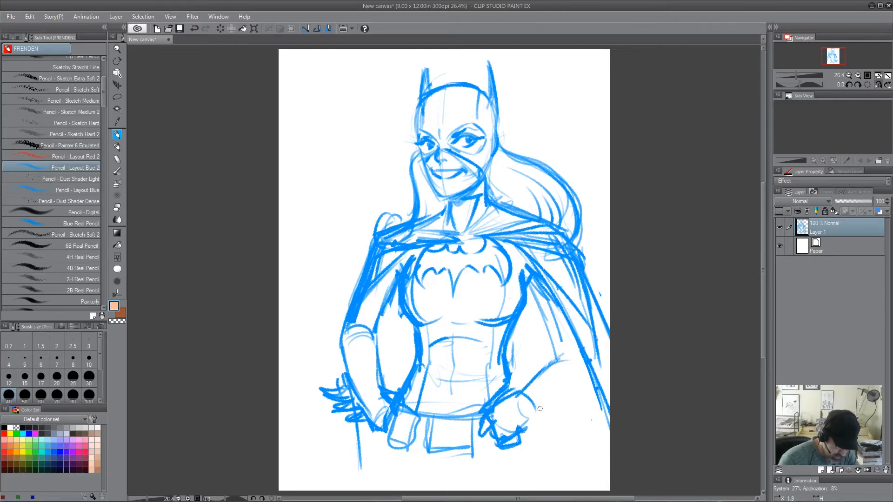
{"action": "left_click_drag", "start_coordinate": [540, 409], "coordinate": [582, 377]}
{"action": "left_click_drag", "start_coordinate": [530, 425], "coordinate": [583, 385]}
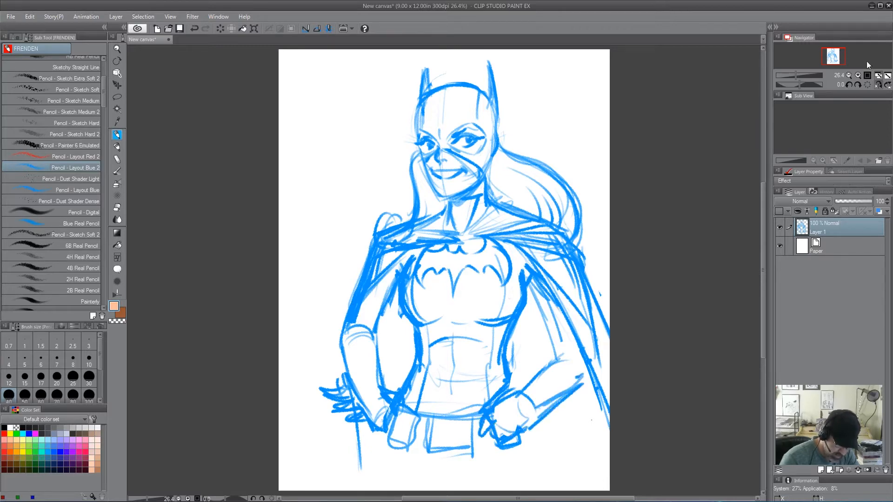
{"action": "left_click", "coordinate": [877, 85]}
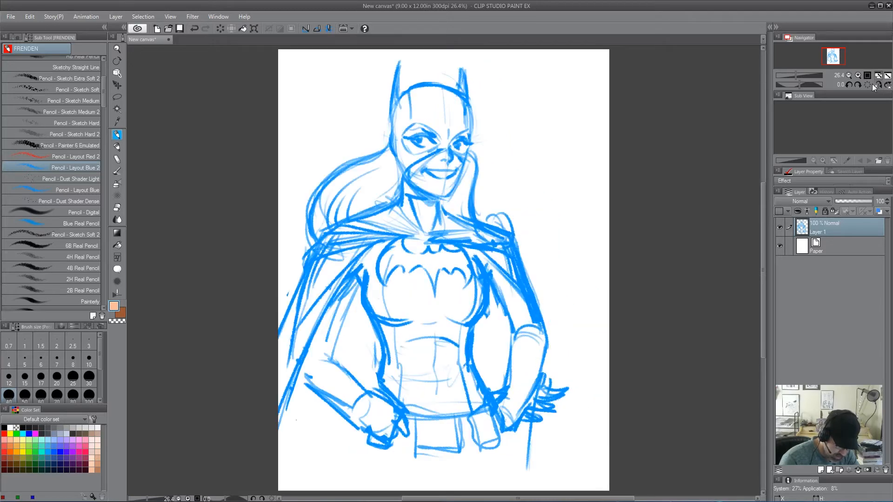
{"action": "left_click", "coordinate": [879, 86]}
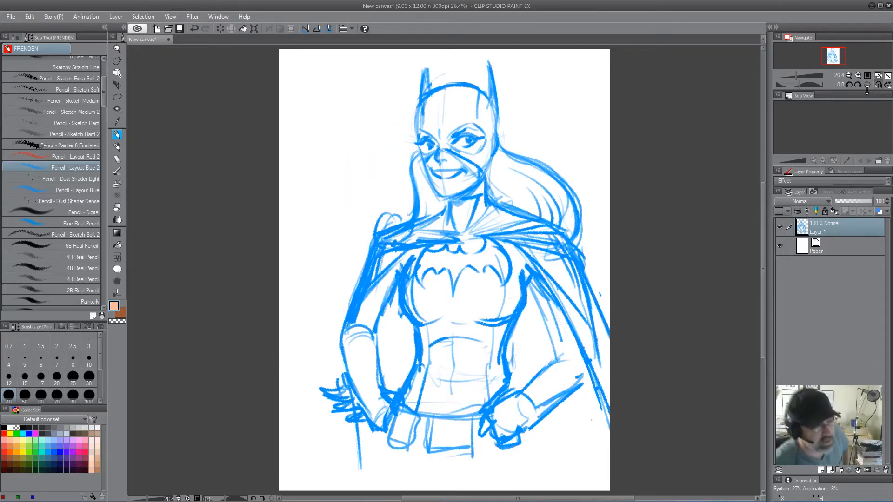
- Darken the left arm's outer edge and cuff, mirror the view, and draw cape lines hanging below both elbows
{"action": "mouse_move", "coordinate": [341, 325]}
{"action": "left_mouse_down"}
{"action": "mouse_move", "coordinate": [361, 329]}
{"action": "mouse_move", "coordinate": [340, 379]}
{"action": "mouse_move", "coordinate": [358, 367]}
{"action": "mouse_move", "coordinate": [378, 311]}
{"action": "left_mouse_up"}
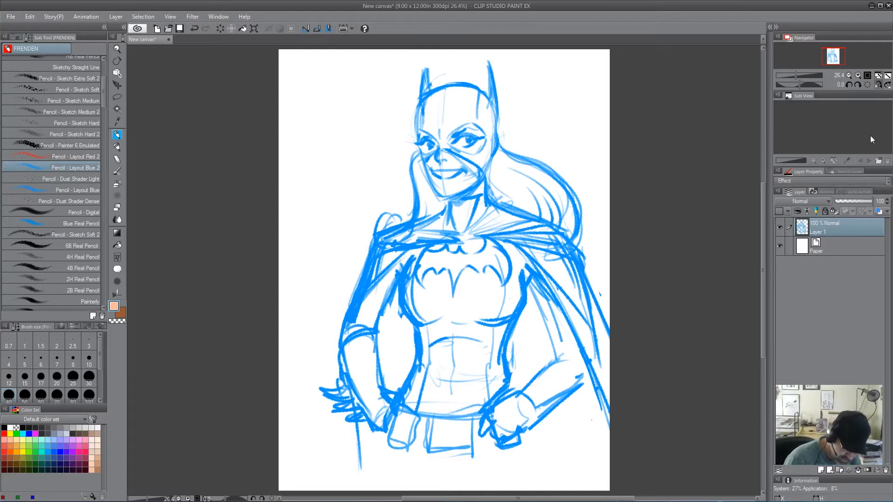
{"action": "left_click", "coordinate": [878, 85]}
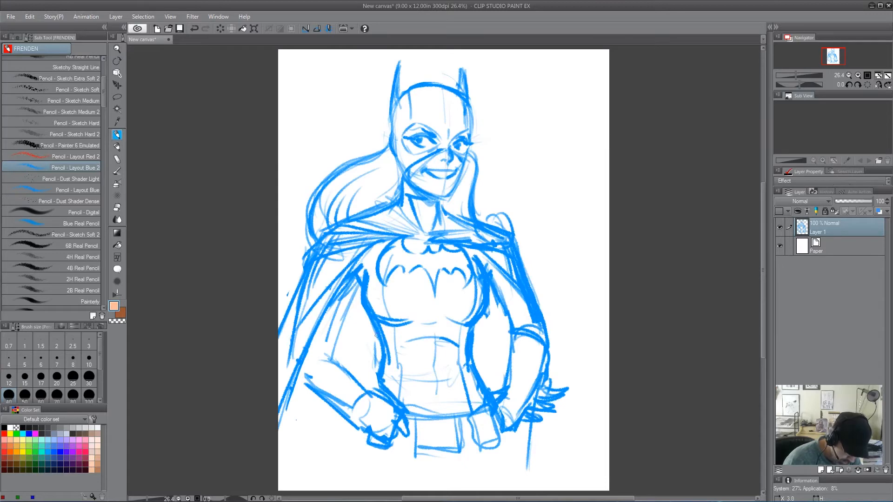
{"action": "left_click_drag", "start_coordinate": [305, 356], "coordinate": [328, 472]}
{"action": "left_click_drag", "start_coordinate": [310, 396], "coordinate": [333, 490]}
{"action": "left_click_drag", "start_coordinate": [548, 366], "coordinate": [546, 464]}
{"action": "left_click_drag", "start_coordinate": [550, 412], "coordinate": [552, 486]}
{"action": "left_click_drag", "start_coordinate": [546, 423], "coordinate": [544, 481]}
{"action": "left_click_drag", "start_coordinate": [302, 379], "coordinate": [318, 490]}
- Round off the hair-side elbow, add fins below its forearm, and darken the cape edge draping behind that arm
{"action": "left_click_drag", "start_coordinate": [331, 368], "coordinate": [310, 361]}
{"action": "mouse_move", "coordinate": [311, 362]}
{"action": "left_mouse_down"}
{"action": "mouse_move", "coordinate": [309, 399]}
{"action": "mouse_move", "coordinate": [326, 403]}
{"action": "mouse_move", "coordinate": [308, 411]}
{"action": "mouse_move", "coordinate": [339, 407]}
{"action": "mouse_move", "coordinate": [350, 427]}
{"action": "left_mouse_up"}
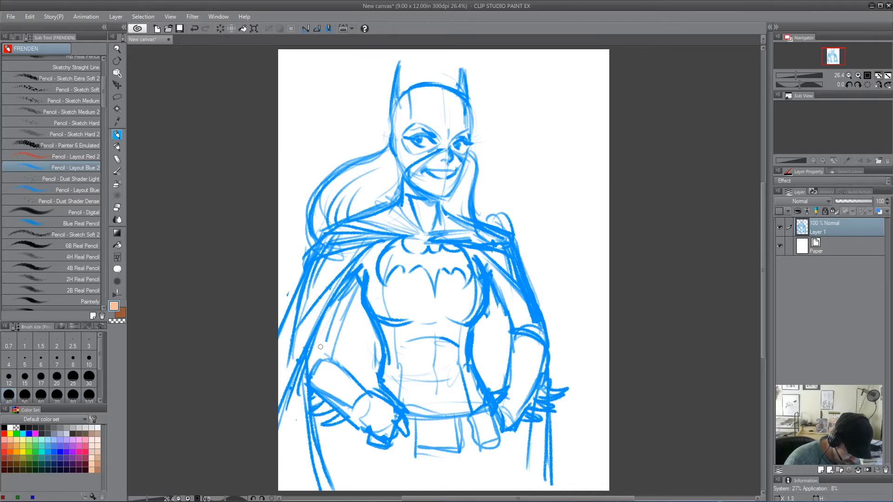
{"action": "left_click_drag", "start_coordinate": [321, 351], "coordinate": [301, 382]}
{"action": "left_click_drag", "start_coordinate": [330, 356], "coordinate": [299, 385]}
{"action": "left_click_drag", "start_coordinate": [319, 329], "coordinate": [323, 348]}
{"action": "mouse_move", "coordinate": [352, 270]}
{"action": "left_mouse_down"}
{"action": "mouse_move", "coordinate": [318, 337]}
{"action": "mouse_move", "coordinate": [297, 422]}
{"action": "left_mouse_up"}
{"action": "left_click_drag", "start_coordinate": [292, 393], "coordinate": [300, 491]}
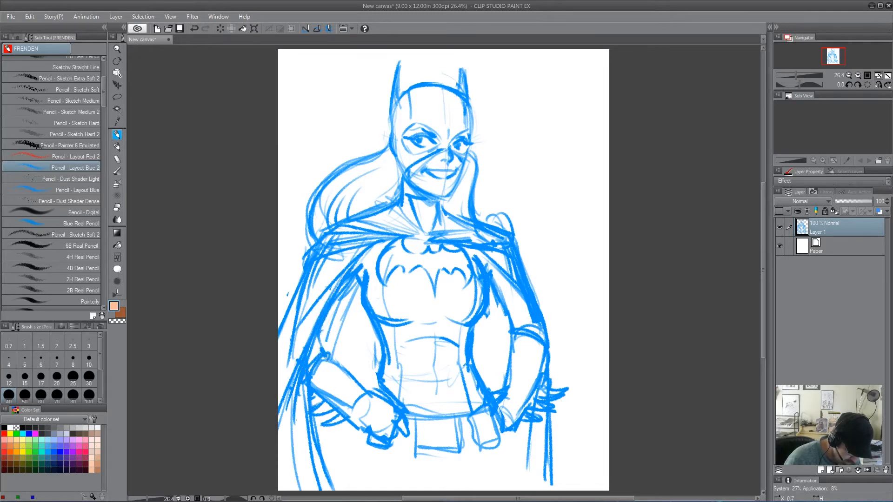
{"action": "left_click_drag", "start_coordinate": [516, 336], "coordinate": [509, 389]}
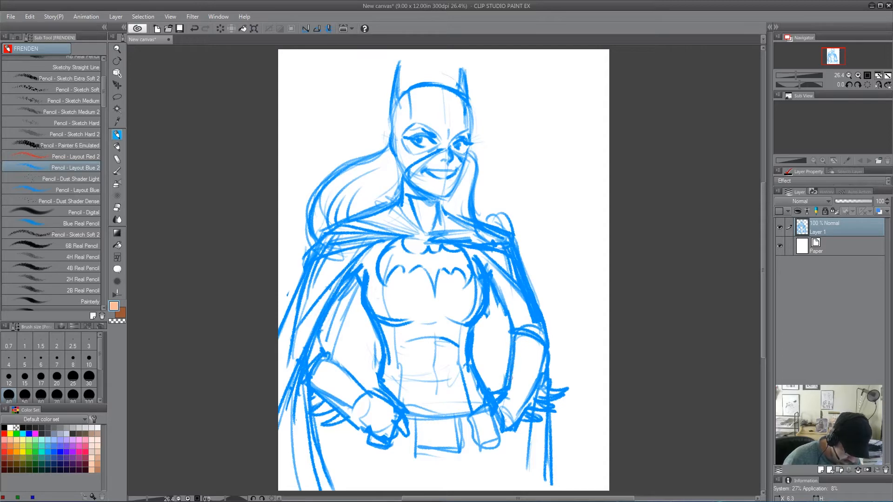
- Add cape folds in the gaps between the arms and waist, and vertical lines below both hands
{"action": "left_click_drag", "start_coordinate": [351, 304], "coordinate": [342, 372]}
{"action": "left_click_drag", "start_coordinate": [497, 316], "coordinate": [486, 379]}
{"action": "left_click_drag", "start_coordinate": [492, 329], "coordinate": [482, 392]}
{"action": "left_click_drag", "start_coordinate": [369, 432], "coordinate": [361, 484]}
{"action": "left_click_drag", "start_coordinate": [498, 423], "coordinate": [510, 488]}
- Add strands to the hair on both sides of the neck and strengthen the cowl's edge and ear
{"action": "left_click_drag", "start_coordinate": [465, 172], "coordinate": [461, 201]}
{"action": "left_click_drag", "start_coordinate": [467, 196], "coordinate": [458, 228]}
{"action": "left_click_drag", "start_coordinate": [472, 150], "coordinate": [469, 205]}
{"action": "left_click_drag", "start_coordinate": [387, 164], "coordinate": [357, 214]}
{"action": "left_click_drag", "start_coordinate": [383, 172], "coordinate": [370, 213]}
{"action": "left_click_drag", "start_coordinate": [385, 144], "coordinate": [395, 113]}
{"action": "left_click_drag", "start_coordinate": [400, 63], "coordinate": [392, 131]}
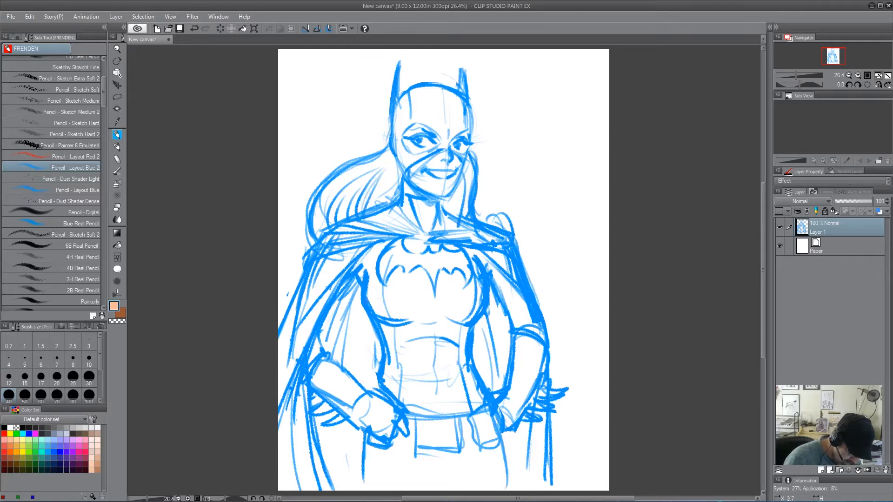
- Darken both glove cuffs at the elbows and hatch shadow on the upper arm opposite the flowing hair
{"action": "mouse_move", "coordinate": [334, 350]}
{"action": "left_mouse_down"}
{"action": "mouse_move", "coordinate": [362, 397]}
{"action": "mouse_move", "coordinate": [350, 372]}
{"action": "left_mouse_up"}
{"action": "left_click_drag", "start_coordinate": [341, 367], "coordinate": [326, 354]}
{"action": "left_click_drag", "start_coordinate": [508, 330], "coordinate": [533, 327]}
{"action": "left_click_drag", "start_coordinate": [506, 335], "coordinate": [517, 348]}
{"action": "mouse_move", "coordinate": [484, 258]}
{"action": "left_mouse_down"}
{"action": "mouse_move", "coordinate": [501, 295]}
{"action": "mouse_move", "coordinate": [528, 317]}
{"action": "left_mouse_up"}
{"action": "left_click_drag", "start_coordinate": [345, 288], "coordinate": [332, 314]}
- Draw the hip contours beneath both hands and the lower edge of the belt beside the fist
{"action": "mouse_move", "coordinate": [360, 431]}
{"action": "left_mouse_down"}
{"action": "mouse_move", "coordinate": [358, 478]}
{"action": "mouse_move", "coordinate": [364, 458]}
{"action": "left_mouse_up"}
{"action": "left_click_drag", "start_coordinate": [364, 460], "coordinate": [374, 490]}
{"action": "left_click_drag", "start_coordinate": [498, 441], "coordinate": [475, 473]}
{"action": "left_click_drag", "start_coordinate": [365, 452], "coordinate": [391, 463]}
- Define the utility belt's central pouch and add darker side pouches and a lower belt edge
{"action": "left_click_drag", "start_coordinate": [426, 423], "coordinate": [418, 454]}
{"action": "left_click_drag", "start_coordinate": [419, 444], "coordinate": [463, 449]}
{"action": "left_click_drag", "start_coordinate": [458, 416], "coordinate": [471, 447]}
{"action": "left_click_drag", "start_coordinate": [460, 419], "coordinate": [493, 468]}
{"action": "mouse_move", "coordinate": [484, 418]}
{"action": "left_mouse_down"}
{"action": "mouse_move", "coordinate": [503, 452]}
{"action": "mouse_move", "coordinate": [440, 458]}
{"action": "left_mouse_up"}
{"action": "left_click_drag", "start_coordinate": [389, 441], "coordinate": [409, 452]}
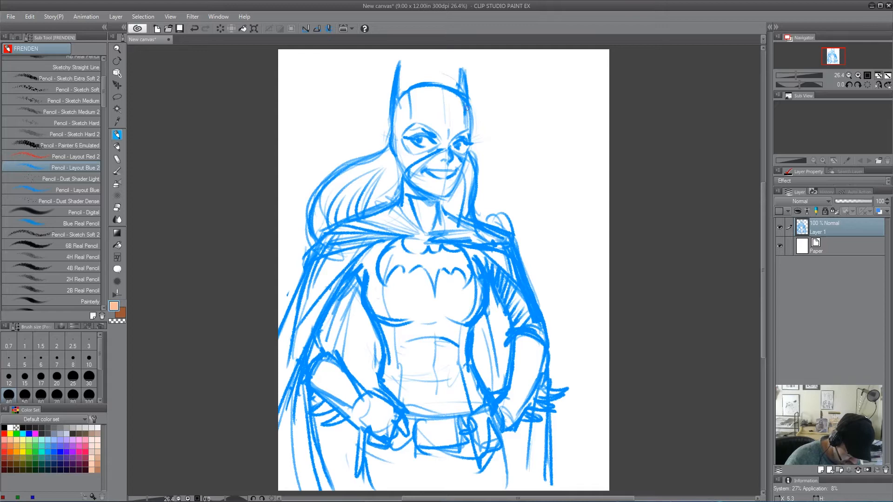
- Add fold strokes to the lower cape beside the elbow on the flowing-hair side
{"action": "left_click_drag", "start_coordinate": [307, 449], "coordinate": [302, 493]}
{"action": "left_click_drag", "start_coordinate": [312, 493], "coordinate": [291, 436]}
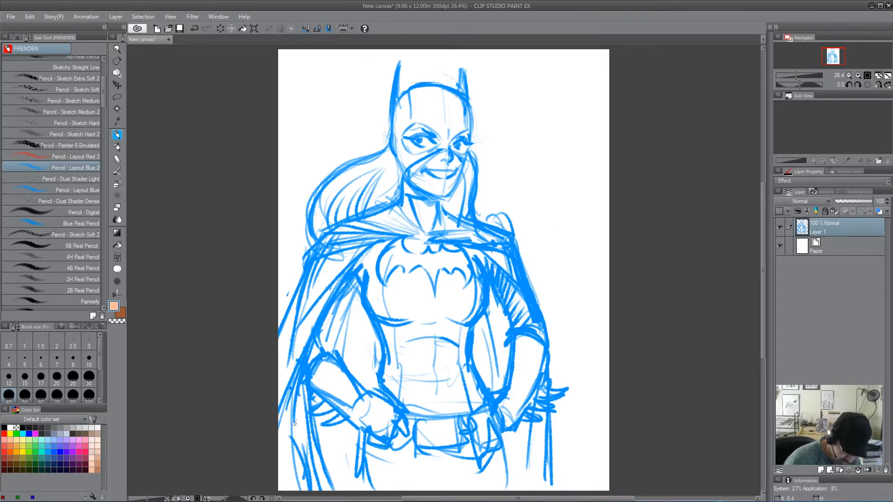
- Lower the sketch layer's opacity to 39% and add a new layer above it
{"action": "left_click_drag", "start_coordinate": [855, 202], "coordinate": [851, 208]}
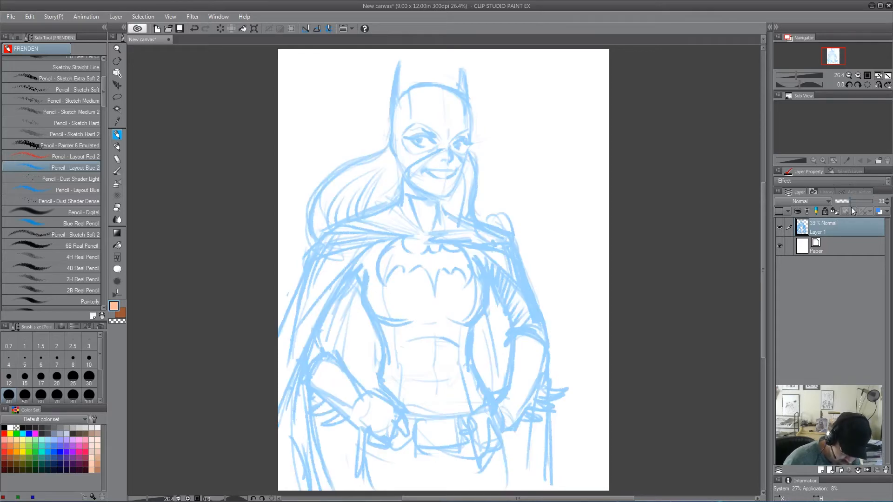
{"action": "left_click", "coordinate": [821, 470]}
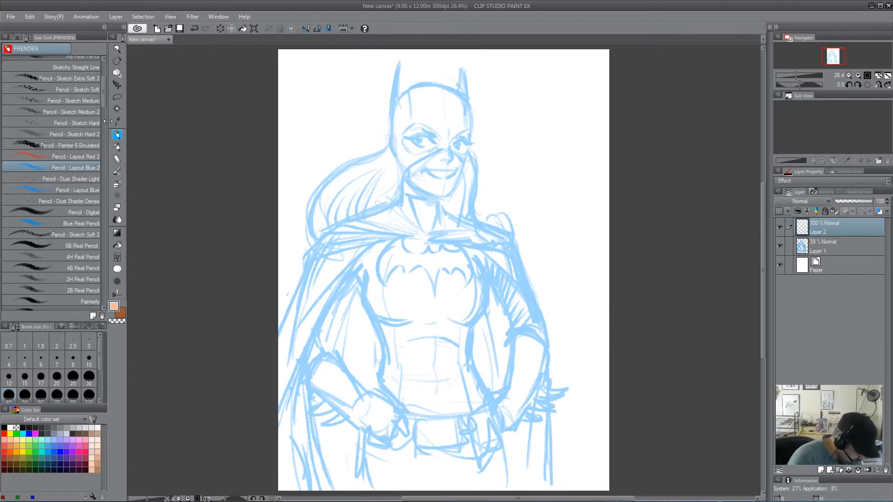
- Set up the Inker - Nib Stiff brush with black for inking the face
{"action": "scroll", "coordinate": [100, 56], "scroll_direction": "up", "scroll_amount": 5}
{"action": "left_click", "coordinate": [74, 119]}
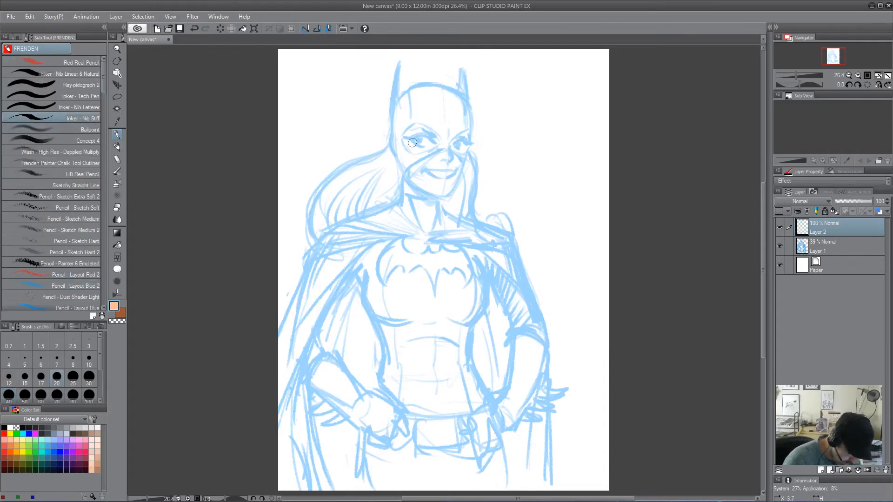
{"action": "key", "text": "ctrl+space"}
{"action": "left_click_drag", "start_coordinate": [441, 143], "coordinate": [463, 224]}
{"action": "key", "text": "space"}
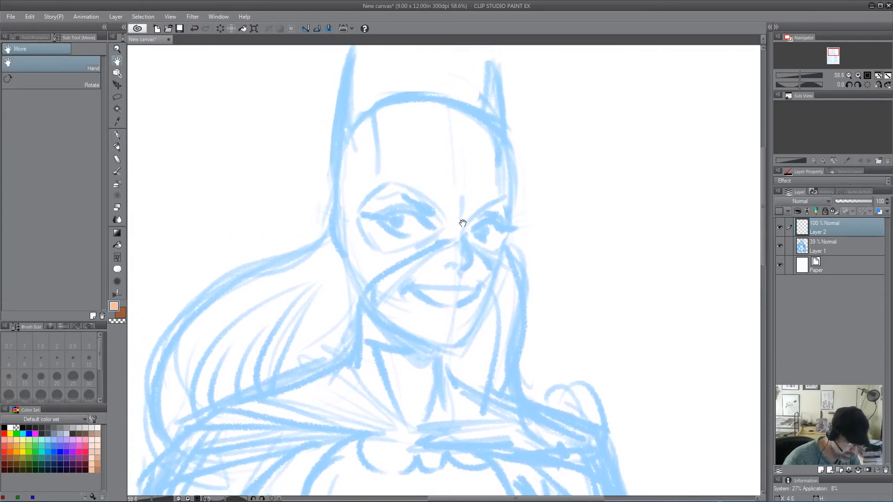
{"action": "left_click_drag", "start_coordinate": [383, 199], "coordinate": [370, 204]}
{"action": "key", "text": "ctrl+z"}
{"action": "left_click", "coordinate": [4, 427]}
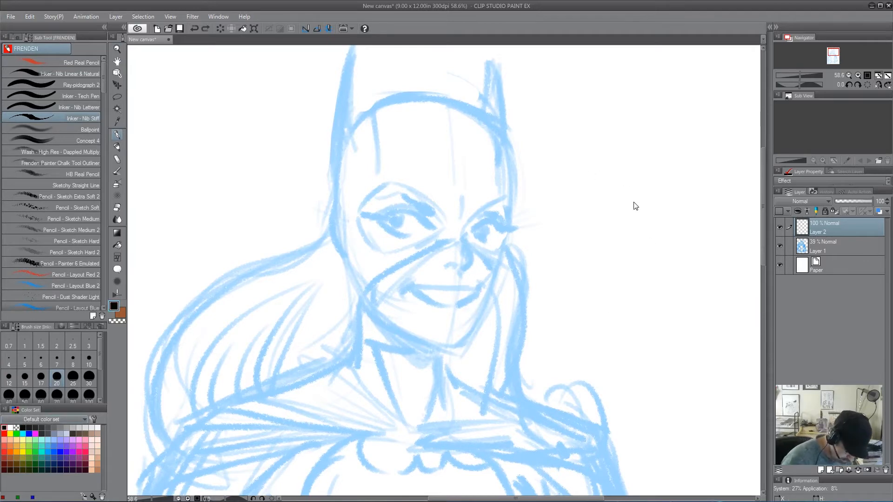
- Ink the eyebrow, upper lashes and pupil of the larger eye, on the flowing-hair side
{"action": "left_click_drag", "start_coordinate": [613, 173], "coordinate": [649, 296]}
{"action": "key", "text": "r"}
{"action": "left_click_drag", "start_coordinate": [629, 348], "coordinate": [636, 206]}
{"action": "key", "text": "ctrl+z"}
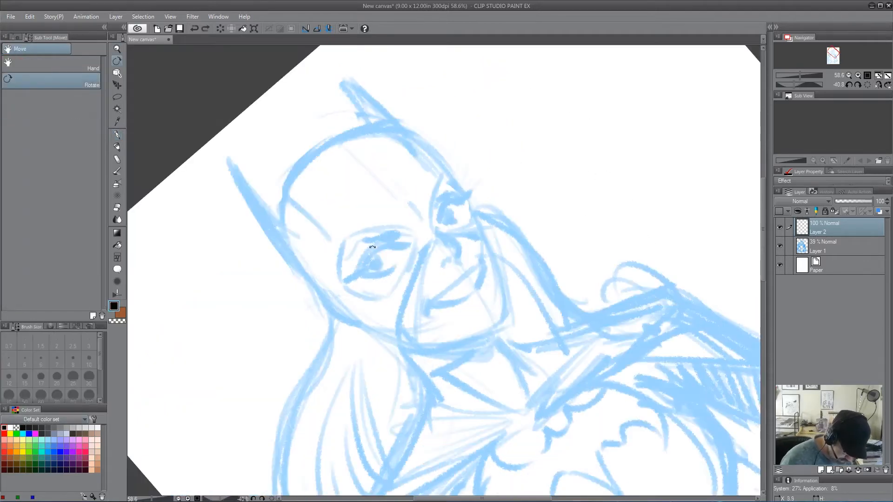
{"action": "key", "text": "p"}
{"action": "mouse_move", "coordinate": [346, 266]}
{"action": "left_mouse_down"}
{"action": "mouse_move", "coordinate": [355, 245]}
{"action": "mouse_move", "coordinate": [407, 231]}
{"action": "mouse_move", "coordinate": [341, 281]}
{"action": "mouse_move", "coordinate": [375, 250]}
{"action": "mouse_move", "coordinate": [356, 276]}
{"action": "mouse_move", "coordinate": [338, 279]}
{"action": "mouse_move", "coordinate": [393, 240]}
{"action": "mouse_move", "coordinate": [367, 261]}
{"action": "mouse_move", "coordinate": [413, 244]}
{"action": "mouse_move", "coordinate": [370, 254]}
{"action": "mouse_move", "coordinate": [374, 266]}
{"action": "left_mouse_up"}
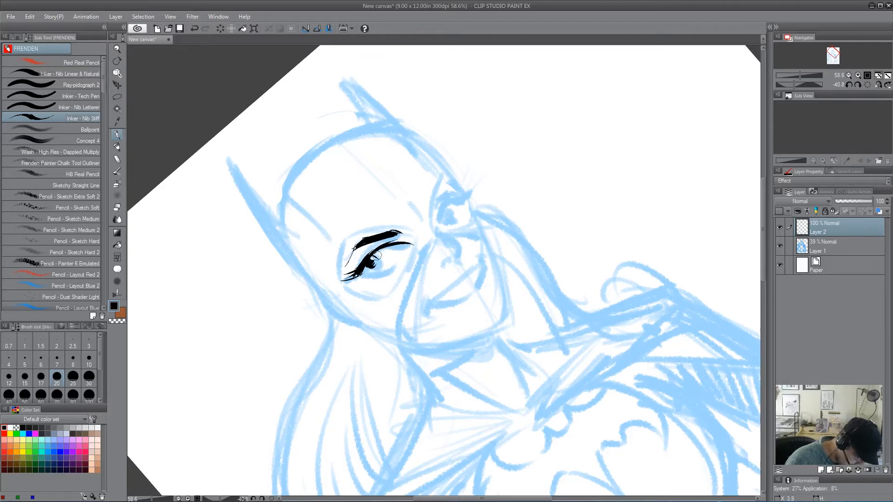
- Ink the lower lid and iris edge of the larger eye and touch up its brow's inner end
{"action": "key", "text": "r"}
{"action": "left_click_drag", "start_coordinate": [612, 235], "coordinate": [521, 379]}
{"action": "key", "text": "p"}
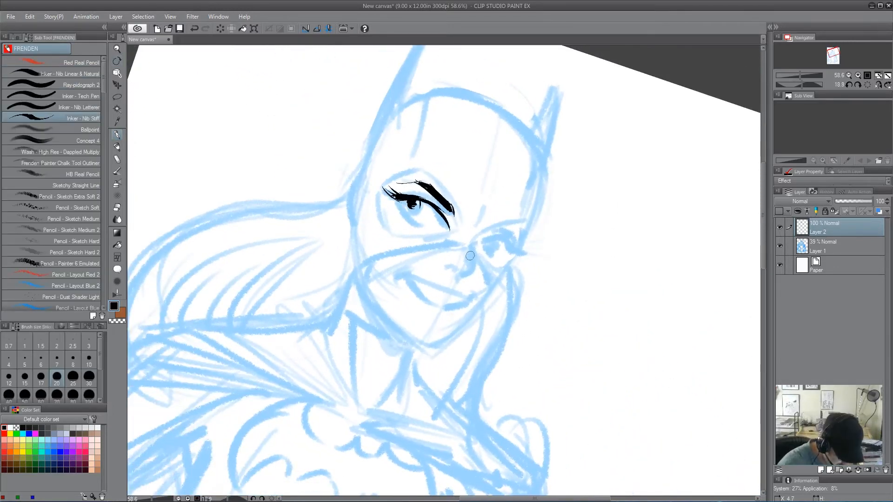
{"action": "left_click_drag", "start_coordinate": [454, 208], "coordinate": [456, 218]}
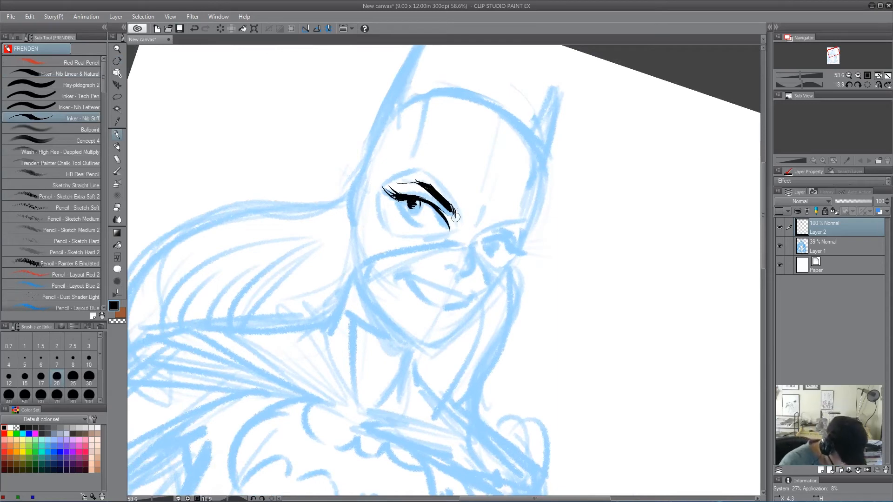
{"action": "left_click_drag", "start_coordinate": [399, 203], "coordinate": [420, 225]}
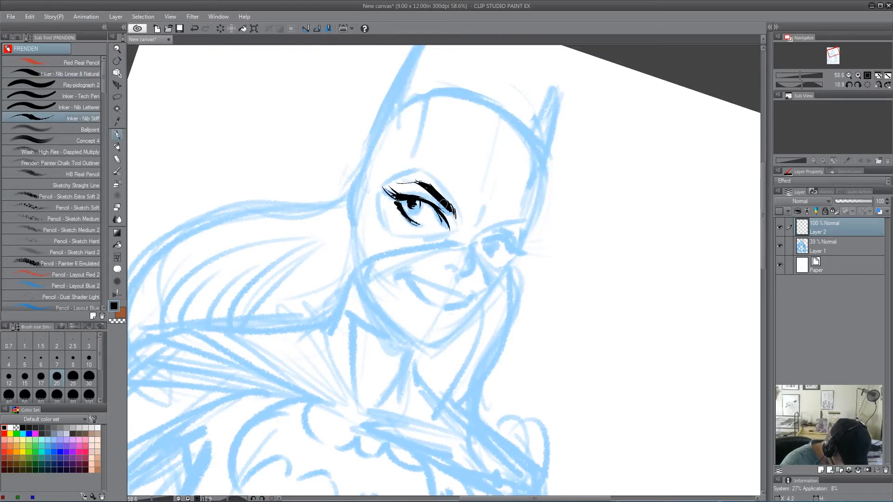
- Ink the smaller far eye with its eyebrow, lashes, iris and lower lid
{"action": "key", "text": "r"}
{"action": "left_click_drag", "start_coordinate": [635, 457], "coordinate": [651, 247]}
{"action": "key", "text": "p"}
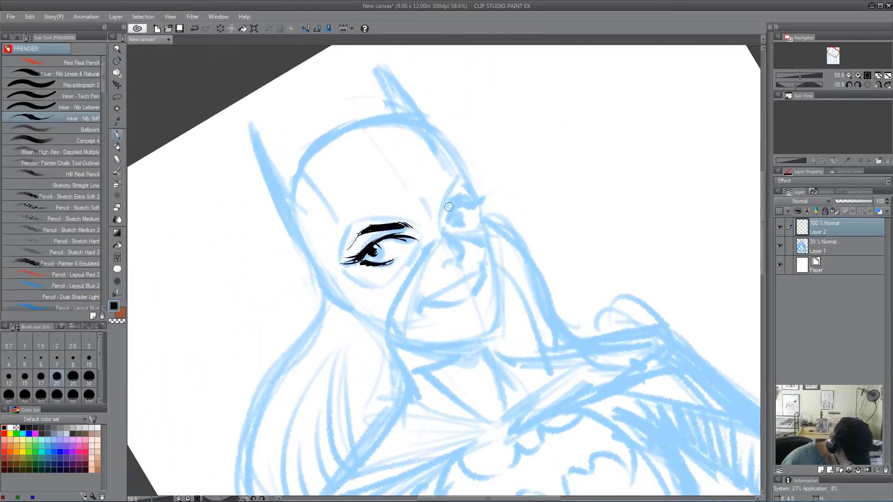
{"action": "mouse_move", "coordinate": [450, 196]}
{"action": "left_mouse_down"}
{"action": "mouse_move", "coordinate": [443, 209]}
{"action": "mouse_move", "coordinate": [458, 186]}
{"action": "mouse_move", "coordinate": [466, 183]}
{"action": "mouse_move", "coordinate": [460, 198]}
{"action": "mouse_move", "coordinate": [484, 193]}
{"action": "mouse_move", "coordinate": [467, 192]}
{"action": "mouse_move", "coordinate": [479, 185]}
{"action": "left_mouse_up"}
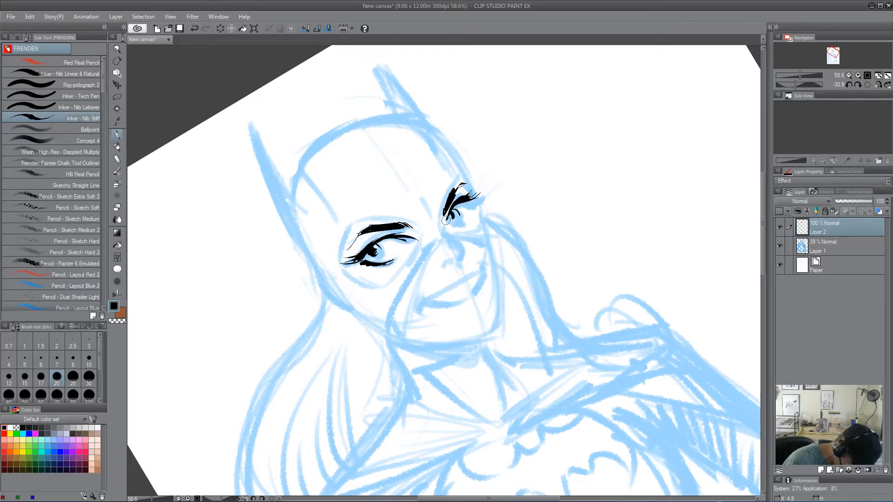
{"action": "mouse_move", "coordinate": [472, 209]}
{"action": "left_mouse_down"}
{"action": "mouse_move", "coordinate": [462, 227]}
{"action": "mouse_move", "coordinate": [471, 220]}
{"action": "left_mouse_up"}
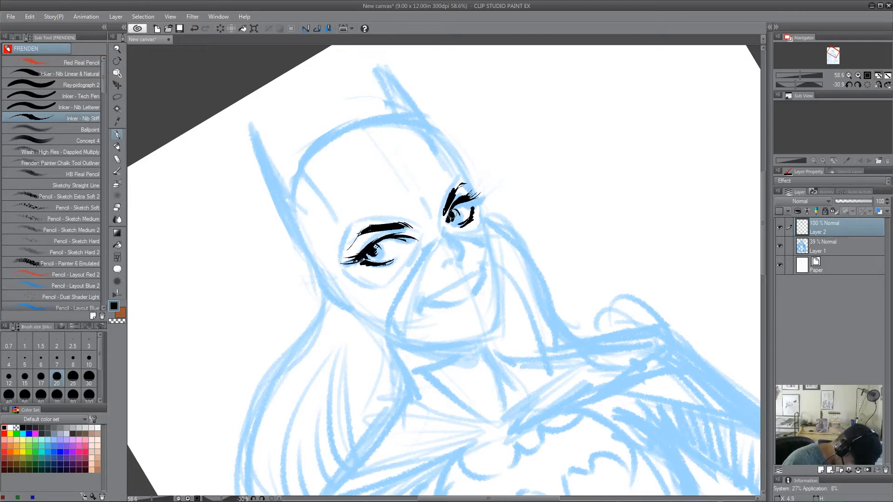
- Ink the nose's bridge and nostrils and the smiling mouth with a dark-edged lower lip
{"action": "left_click_drag", "start_coordinate": [444, 231], "coordinate": [462, 263]}
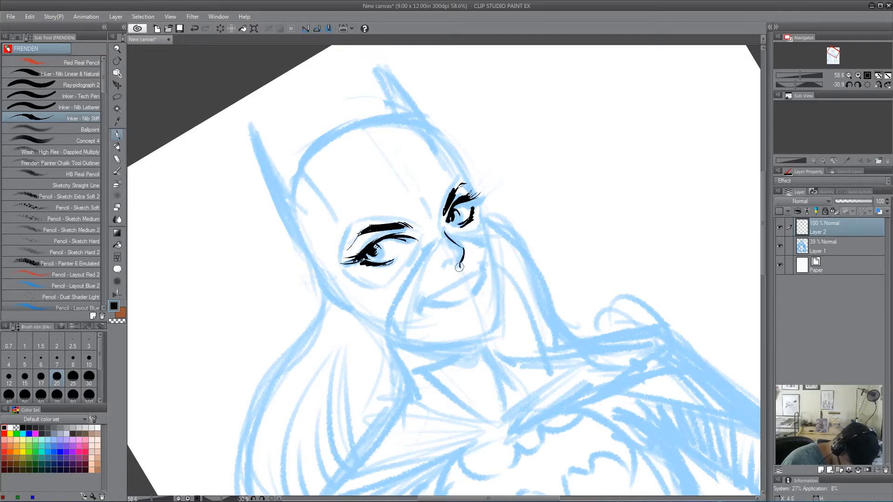
{"action": "mouse_move", "coordinate": [448, 266]}
{"action": "left_mouse_down"}
{"action": "mouse_move", "coordinate": [439, 269]}
{"action": "mouse_move", "coordinate": [465, 254]}
{"action": "mouse_move", "coordinate": [463, 267]}
{"action": "left_mouse_up"}
{"action": "mouse_move", "coordinate": [422, 296]}
{"action": "left_mouse_down"}
{"action": "mouse_move", "coordinate": [416, 313]}
{"action": "mouse_move", "coordinate": [485, 261]}
{"action": "mouse_move", "coordinate": [476, 284]}
{"action": "left_mouse_up"}
{"action": "left_click_drag", "start_coordinate": [483, 273], "coordinate": [474, 285]}
{"action": "key", "text": "shift+space"}
{"action": "left_click_drag", "start_coordinate": [632, 308], "coordinate": [648, 253]}
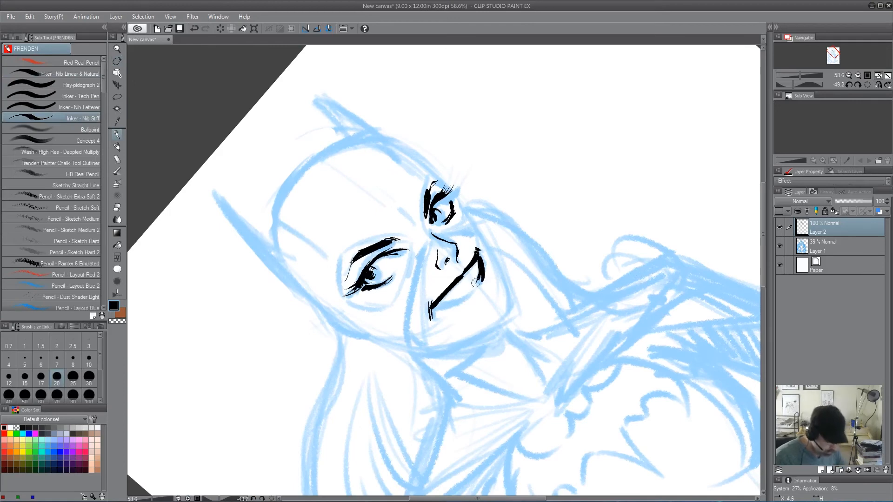
{"action": "mouse_move", "coordinate": [439, 302]}
{"action": "left_mouse_down"}
{"action": "mouse_move", "coordinate": [478, 278]}
{"action": "mouse_move", "coordinate": [436, 305]}
{"action": "mouse_move", "coordinate": [458, 300]}
{"action": "left_mouse_up"}
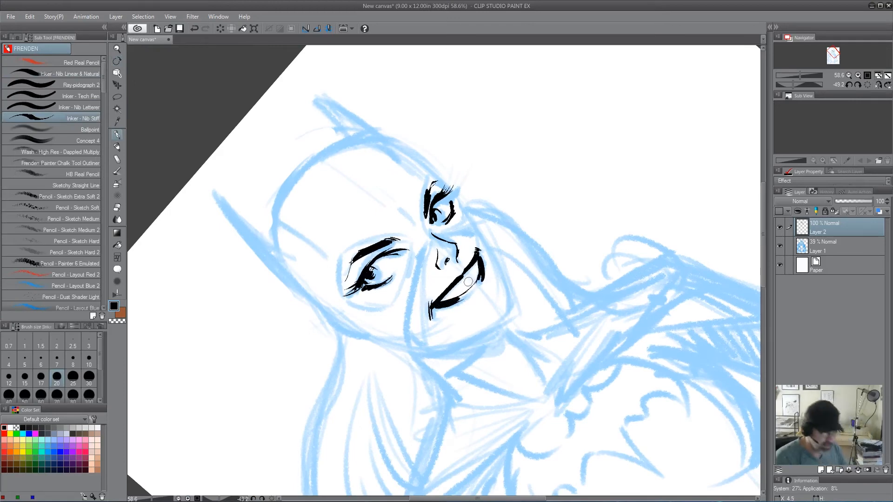
{"action": "left_click_drag", "start_coordinate": [441, 305], "coordinate": [482, 283]}
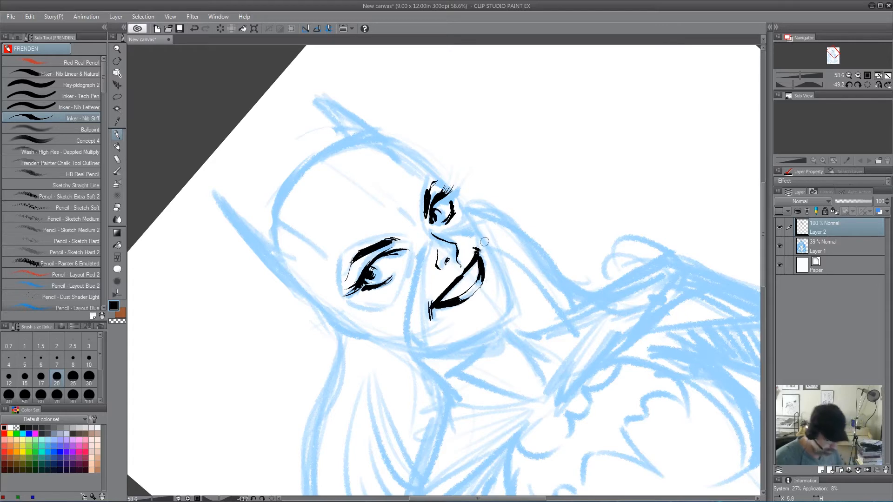
- Ink the far side of the face from temple to chin and a thin crease on the cowl's forehead
{"action": "key", "text": "r"}
{"action": "left_click_drag", "start_coordinate": [638, 233], "coordinate": [635, 376]}
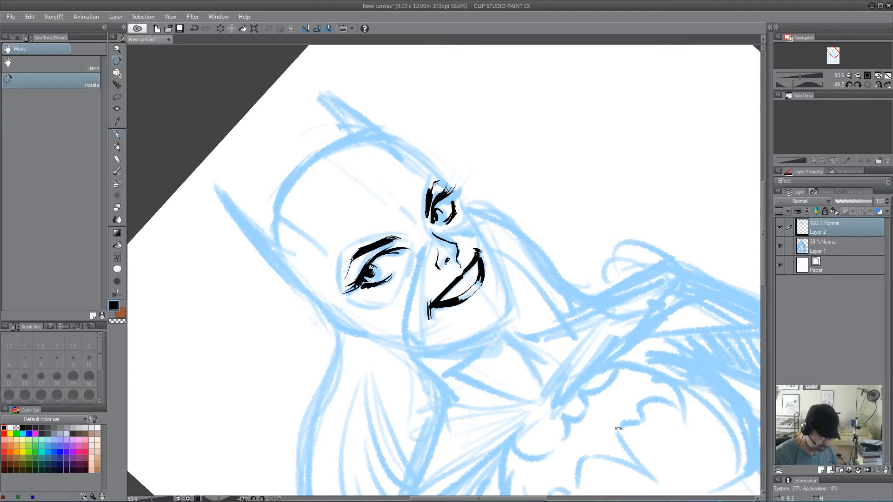
{"action": "mouse_move", "coordinate": [609, 425]}
{"action": "left_mouse_down"}
{"action": "mouse_move", "coordinate": [594, 429]}
{"action": "mouse_move", "coordinate": [630, 405]}
{"action": "left_mouse_up"}
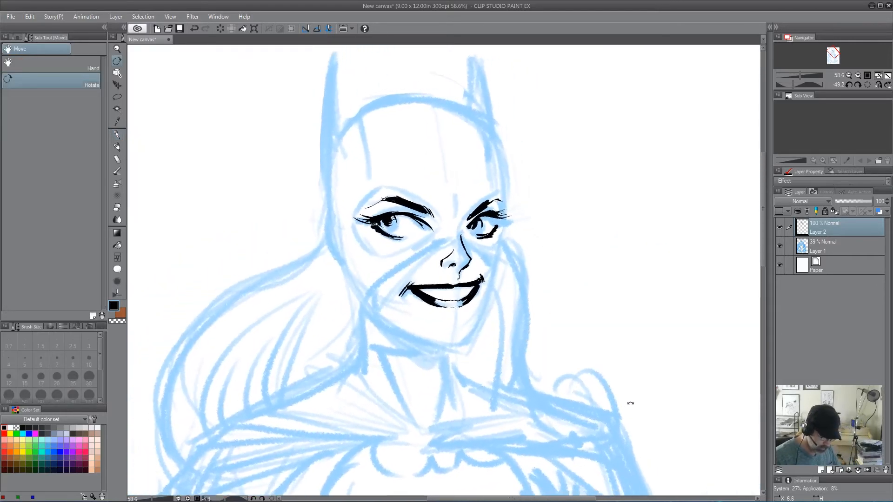
{"action": "key", "text": "p"}
{"action": "mouse_move", "coordinate": [504, 197]}
{"action": "left_mouse_down"}
{"action": "mouse_move", "coordinate": [495, 283]}
{"action": "mouse_move", "coordinate": [500, 260]}
{"action": "mouse_move", "coordinate": [499, 276]}
{"action": "mouse_move", "coordinate": [461, 342]}
{"action": "left_mouse_up"}
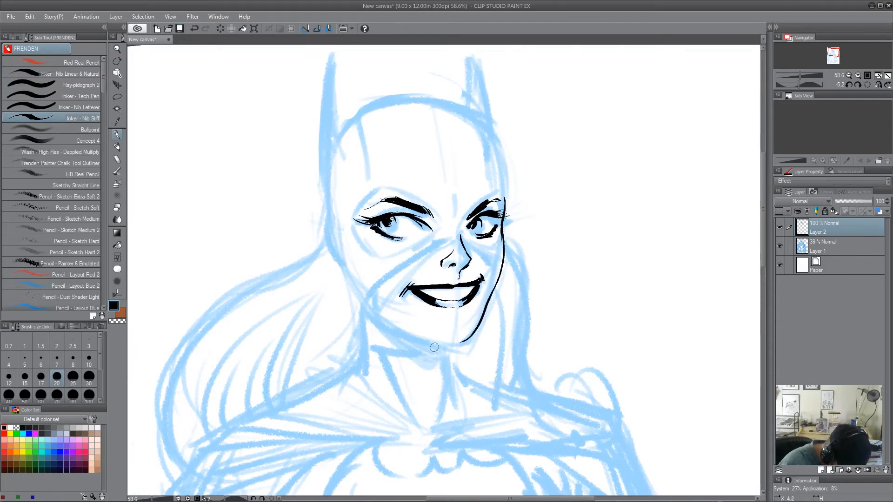
{"action": "left_click_drag", "start_coordinate": [502, 203], "coordinate": [486, 133]}
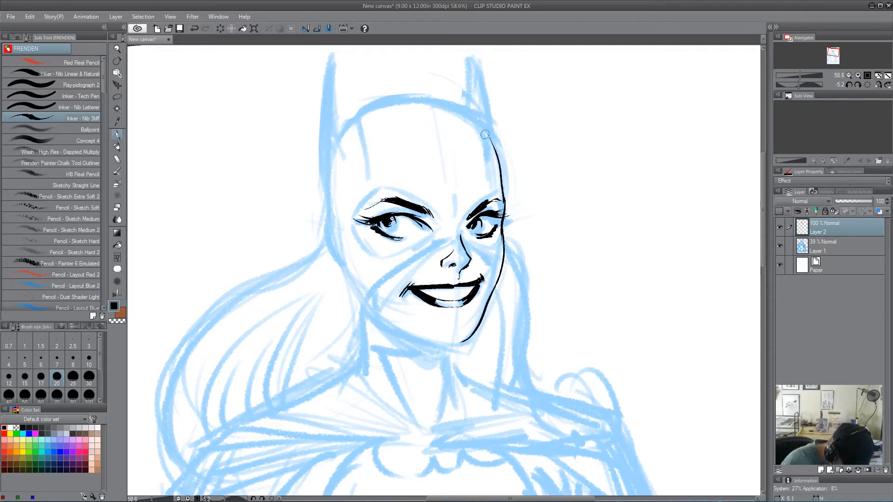
{"action": "left_click_drag", "start_coordinate": [365, 118], "coordinate": [378, 181]}
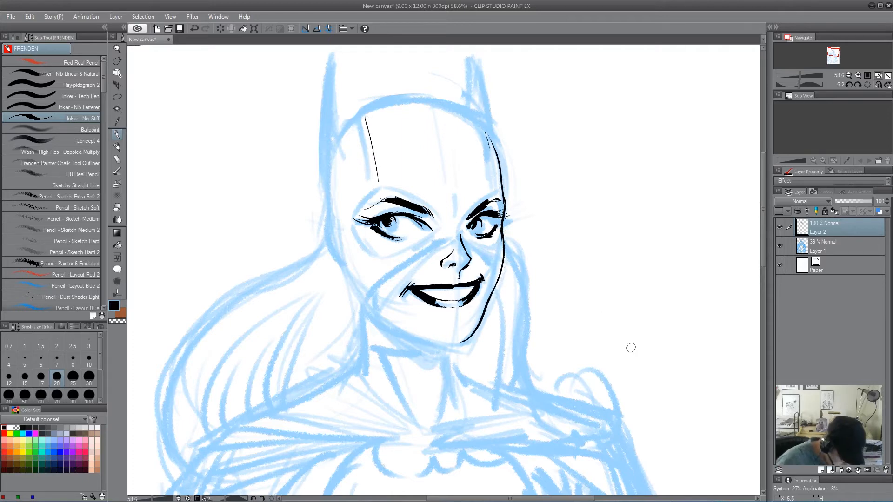
- Ink the jawline and the cowl's edges curving from the nose bridge across both cheeks
{"action": "mouse_move", "coordinate": [641, 428]}
{"action": "left_mouse_down"}
{"action": "mouse_move", "coordinate": [678, 362]}
{"action": "mouse_move", "coordinate": [683, 153]}
{"action": "left_mouse_up"}
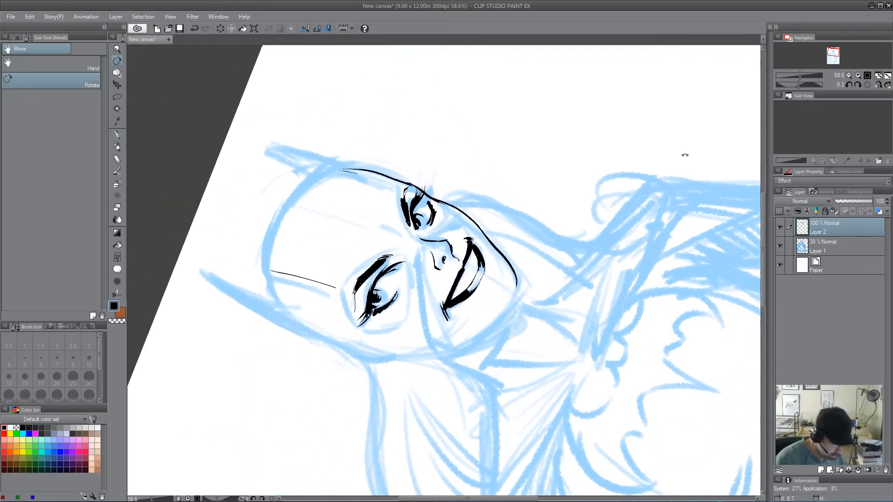
{"action": "mouse_move", "coordinate": [516, 279]}
{"action": "left_mouse_down"}
{"action": "mouse_move", "coordinate": [504, 311]}
{"action": "mouse_move", "coordinate": [444, 356]}
{"action": "mouse_move", "coordinate": [427, 483]}
{"action": "mouse_move", "coordinate": [513, 473]}
{"action": "left_mouse_up"}
{"action": "key", "text": "r"}
{"action": "key", "text": "p"}
{"action": "mouse_move", "coordinate": [379, 322]}
{"action": "left_mouse_down"}
{"action": "mouse_move", "coordinate": [389, 288]}
{"action": "mouse_move", "coordinate": [461, 231]}
{"action": "left_mouse_up"}
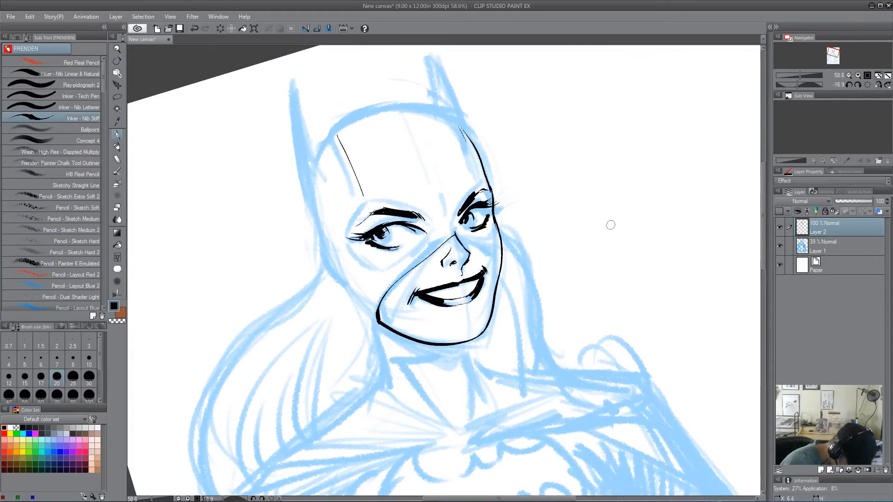
{"action": "key", "text": "r"}
{"action": "left_click_drag", "start_coordinate": [592, 214], "coordinate": [606, 397]}
{"action": "key", "text": "p"}
{"action": "left_click_drag", "start_coordinate": [473, 247], "coordinate": [490, 305]}
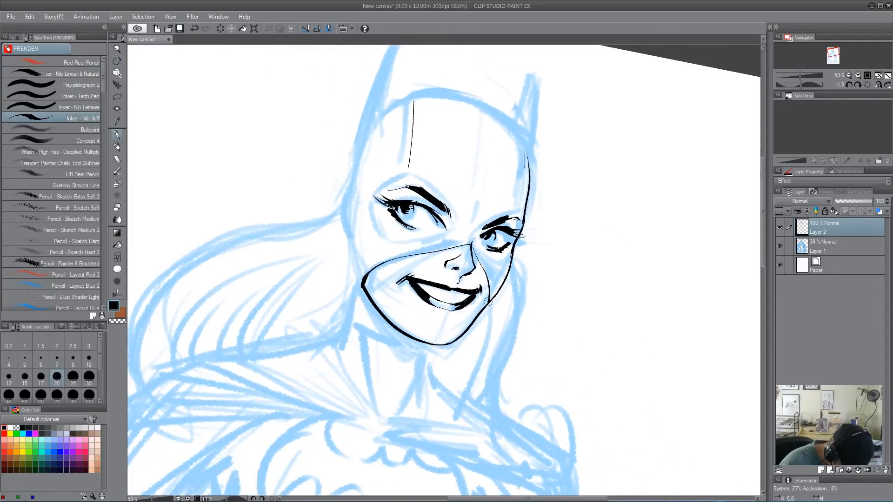
- Ink the cowl's frown line above the nose and the upper rim of the larger eye opening
{"action": "key", "text": "r"}
{"action": "mouse_move", "coordinate": [623, 398]}
{"action": "left_mouse_down"}
{"action": "mouse_move", "coordinate": [666, 292]}
{"action": "mouse_move", "coordinate": [661, 320]}
{"action": "left_mouse_up"}
{"action": "key", "text": "p"}
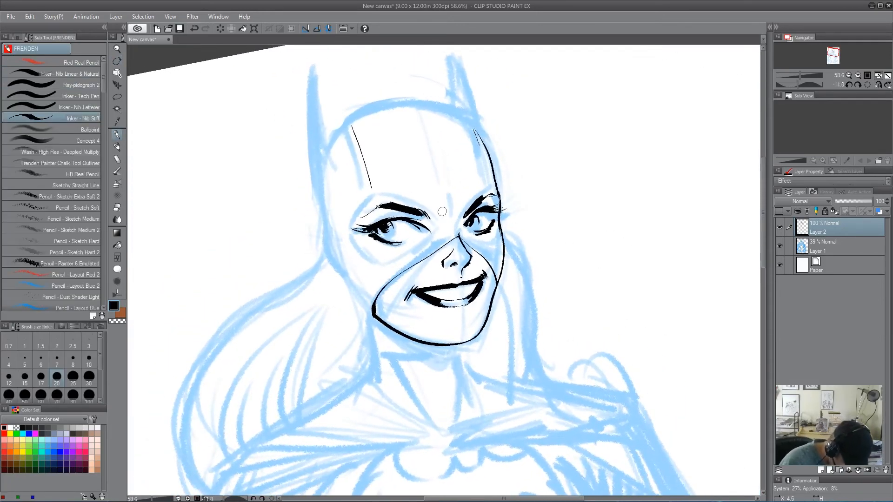
{"action": "left_click_drag", "start_coordinate": [431, 212], "coordinate": [447, 222]}
{"action": "left_click_drag", "start_coordinate": [444, 189], "coordinate": [449, 211]}
{"action": "left_click_drag", "start_coordinate": [397, 241], "coordinate": [412, 238]}
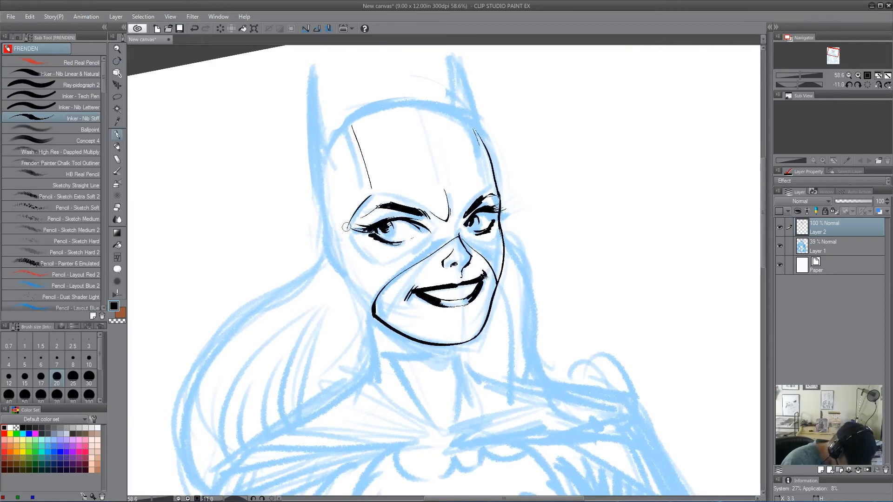
- Continue inking the cowl's larger eye opening around the outer and lower rim
{"action": "key", "text": "r"}
{"action": "left_click_drag", "start_coordinate": [379, 173], "coordinate": [519, 196]}
{"action": "key", "text": "p"}
{"action": "left_click_drag", "start_coordinate": [467, 166], "coordinate": [484, 245]}
{"action": "key", "text": "r"}
{"action": "mouse_move", "coordinate": [570, 391]}
{"action": "left_mouse_down"}
{"action": "mouse_move", "coordinate": [678, 235]}
{"action": "mouse_move", "coordinate": [660, 176]}
{"action": "left_mouse_up"}
{"action": "key", "text": "p"}
{"action": "left_click_drag", "start_coordinate": [384, 279], "coordinate": [404, 258]}
- Ink the rim of the cowl's smaller eye opening and touch up the larger one's outer side
{"action": "left_click_drag", "start_coordinate": [445, 217], "coordinate": [470, 173]}
{"action": "key", "text": "r"}
{"action": "mouse_move", "coordinate": [584, 140]}
{"action": "left_mouse_down"}
{"action": "mouse_move", "coordinate": [621, 396]}
{"action": "mouse_move", "coordinate": [597, 426]}
{"action": "left_mouse_up"}
{"action": "key", "text": "p"}
{"action": "mouse_move", "coordinate": [486, 245]}
{"action": "left_mouse_down"}
{"action": "mouse_move", "coordinate": [495, 294]}
{"action": "mouse_move", "coordinate": [514, 276]}
{"action": "left_mouse_up"}
{"action": "key", "text": "r"}
{"action": "mouse_move", "coordinate": [574, 420]}
{"action": "left_mouse_down"}
{"action": "mouse_move", "coordinate": [643, 199]}
{"action": "mouse_move", "coordinate": [642, 435]}
{"action": "left_mouse_up"}
{"action": "key", "text": "p"}
{"action": "left_click_drag", "start_coordinate": [391, 179], "coordinate": [405, 232]}
- Thicken the inked eyebrows inside both eye openings
{"action": "key", "text": "r"}
{"action": "mouse_move", "coordinate": [590, 413]}
{"action": "left_mouse_down"}
{"action": "mouse_move", "coordinate": [660, 223]}
{"action": "mouse_move", "coordinate": [657, 261]}
{"action": "left_mouse_up"}
{"action": "key", "text": "p"}
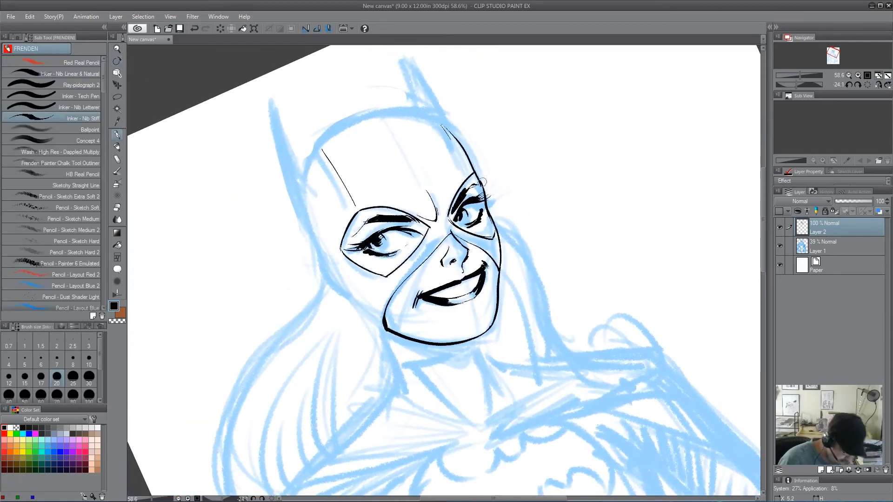
{"action": "mouse_move", "coordinate": [393, 225]}
{"action": "left_mouse_down"}
{"action": "mouse_move", "coordinate": [469, 177]}
{"action": "mouse_move", "coordinate": [468, 165]}
{"action": "mouse_move", "coordinate": [455, 200]}
{"action": "left_mouse_up"}
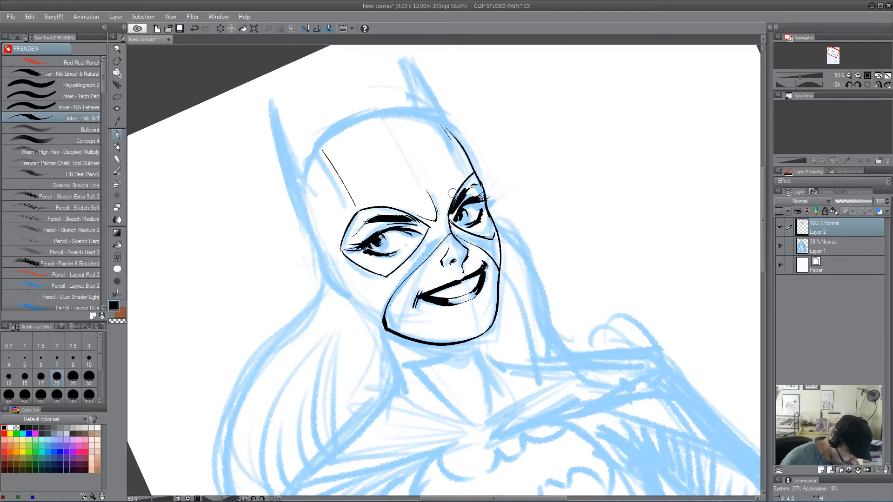
- Ink both pointed ears of the cowl and the curved crown line between them
{"action": "left_click_drag", "start_coordinate": [399, 57], "coordinate": [411, 106]}
{"action": "left_click_drag", "start_coordinate": [401, 57], "coordinate": [433, 109]}
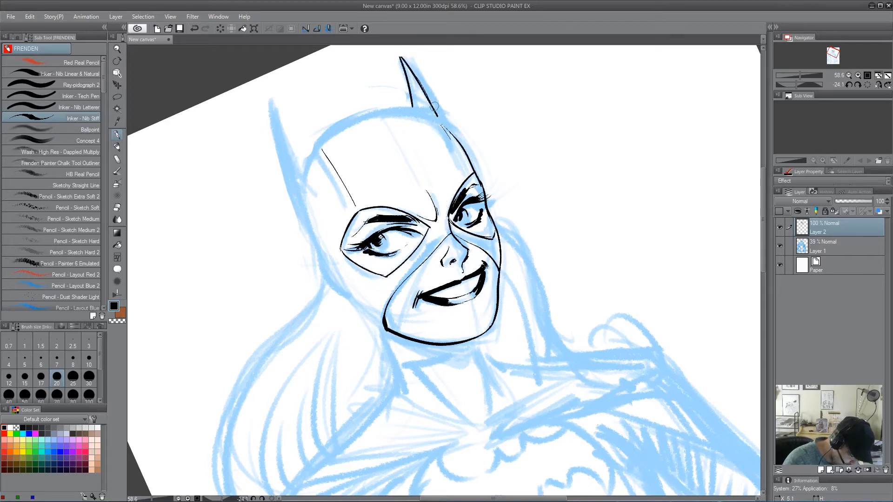
{"action": "mouse_move", "coordinate": [274, 110]}
{"action": "left_mouse_down"}
{"action": "mouse_move", "coordinate": [294, 179]}
{"action": "mouse_move", "coordinate": [282, 130]}
{"action": "mouse_move", "coordinate": [305, 167]}
{"action": "left_mouse_up"}
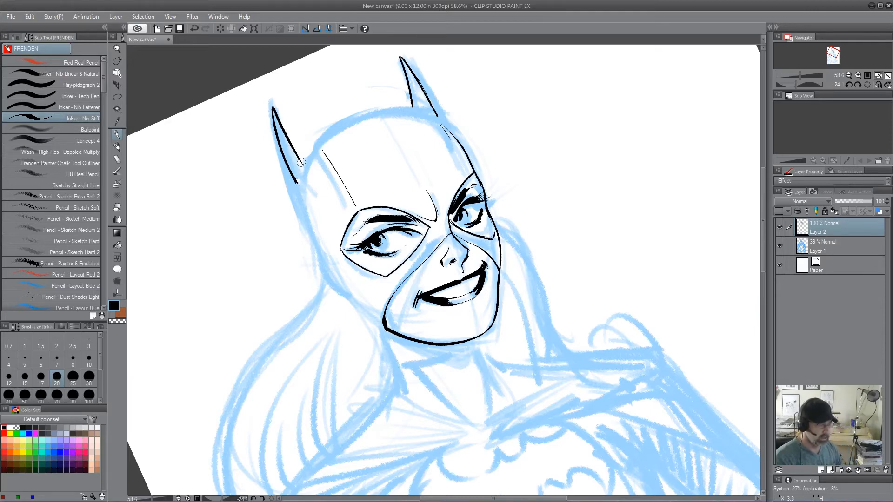
{"action": "key", "text": "shift+space"}
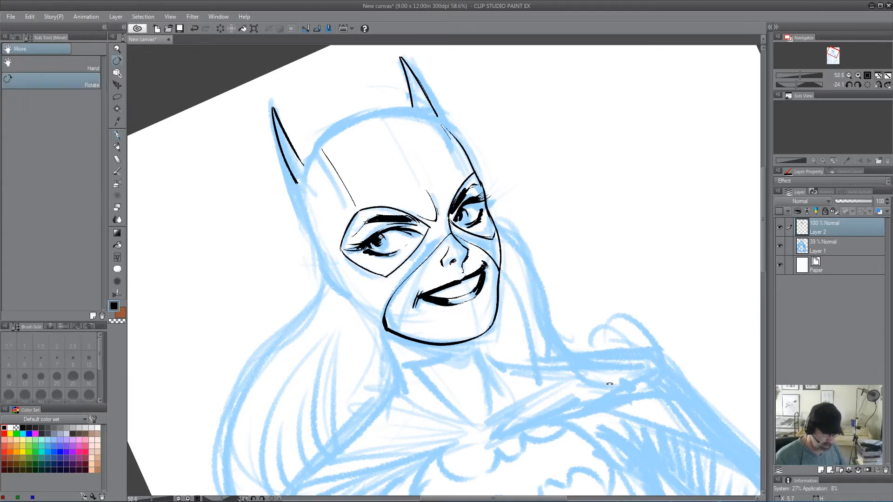
{"action": "left_click_drag", "start_coordinate": [612, 382], "coordinate": [640, 316]}
{"action": "mouse_move", "coordinate": [277, 220]}
{"action": "left_mouse_down"}
{"action": "mouse_move", "coordinate": [313, 154]}
{"action": "mouse_move", "coordinate": [365, 123]}
{"action": "left_mouse_up"}
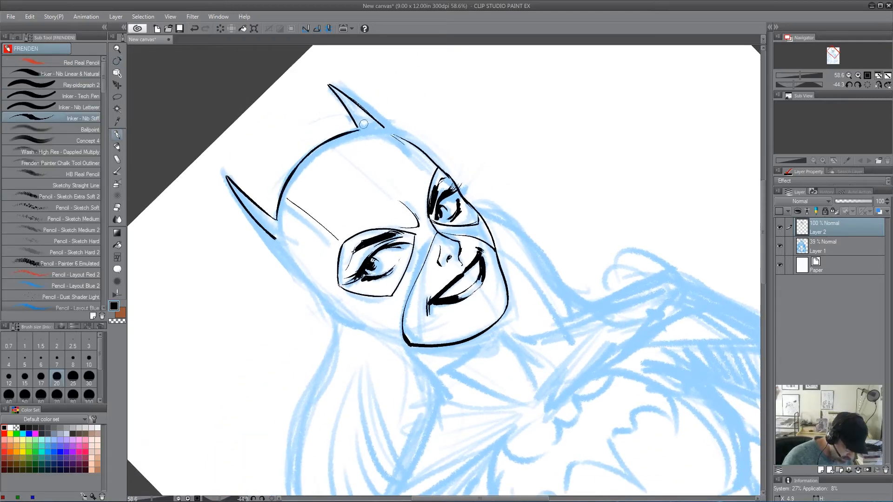
- Ink the cowl's outer edge from the larger ear down the side of the head and a small mark below the far ear
{"action": "key", "text": "shift+space"}
{"action": "mouse_move", "coordinate": [663, 239]}
{"action": "left_mouse_down"}
{"action": "mouse_move", "coordinate": [594, 452]}
{"action": "mouse_move", "coordinate": [587, 440]}
{"action": "left_mouse_up"}
{"action": "left_click_drag", "start_coordinate": [522, 132], "coordinate": [527, 153]}
{"action": "left_click_drag", "start_coordinate": [377, 110], "coordinate": [353, 186]}
{"action": "left_click_drag", "start_coordinate": [370, 137], "coordinate": [357, 187]}
{"action": "key", "text": "ctrl+z"}
{"action": "key", "text": "ctrl+z"}
{"action": "left_click_drag", "start_coordinate": [378, 111], "coordinate": [359, 178]}
{"action": "left_click_drag", "start_coordinate": [366, 148], "coordinate": [349, 221]}
{"action": "key", "text": "ctrl+z"}
{"action": "left_click_drag", "start_coordinate": [362, 162], "coordinate": [354, 196]}
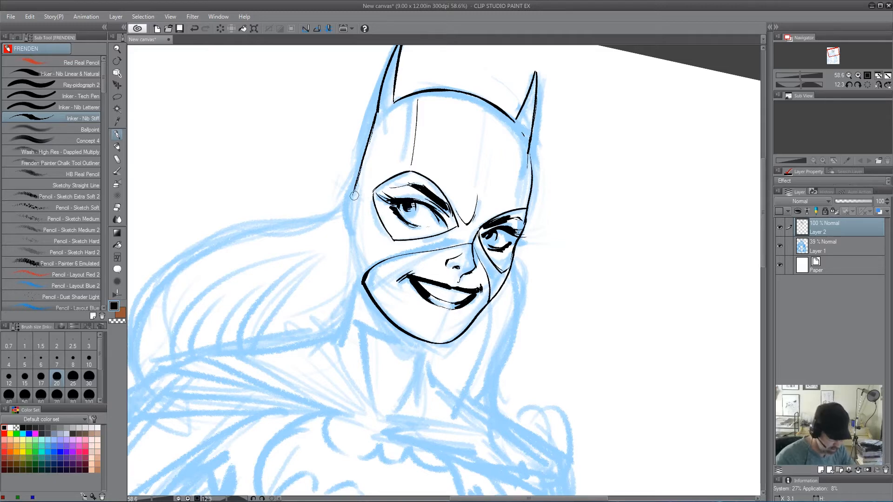
- Ink both sides of the neck, touch up the larger eye, and ink the cowl's edge down to the jaw
{"action": "left_click_drag", "start_coordinate": [356, 266], "coordinate": [342, 322]}
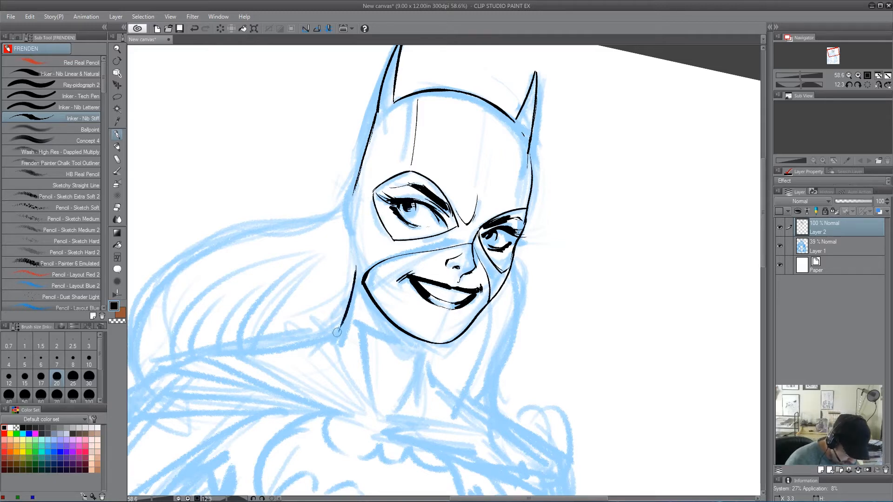
{"action": "left_click_drag", "start_coordinate": [432, 345], "coordinate": [427, 372]}
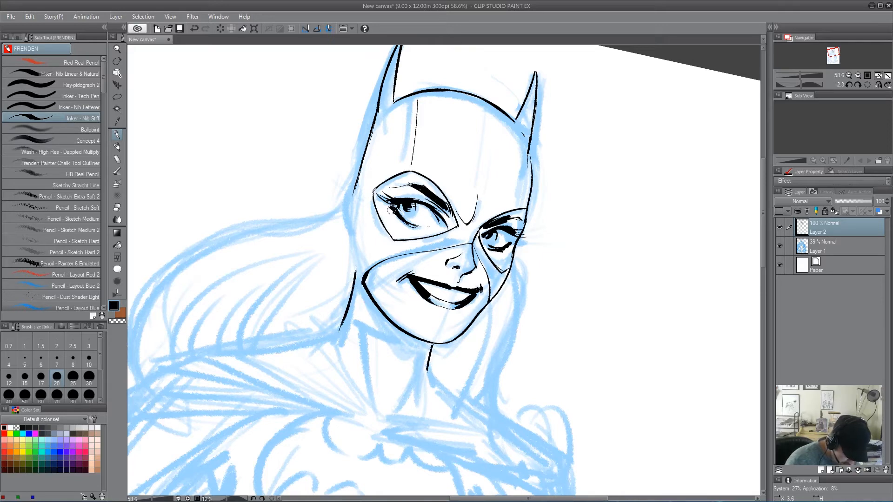
{"action": "mouse_move", "coordinate": [391, 212]}
{"action": "left_mouse_down"}
{"action": "mouse_move", "coordinate": [406, 226]}
{"action": "mouse_move", "coordinate": [415, 196]}
{"action": "left_mouse_up"}
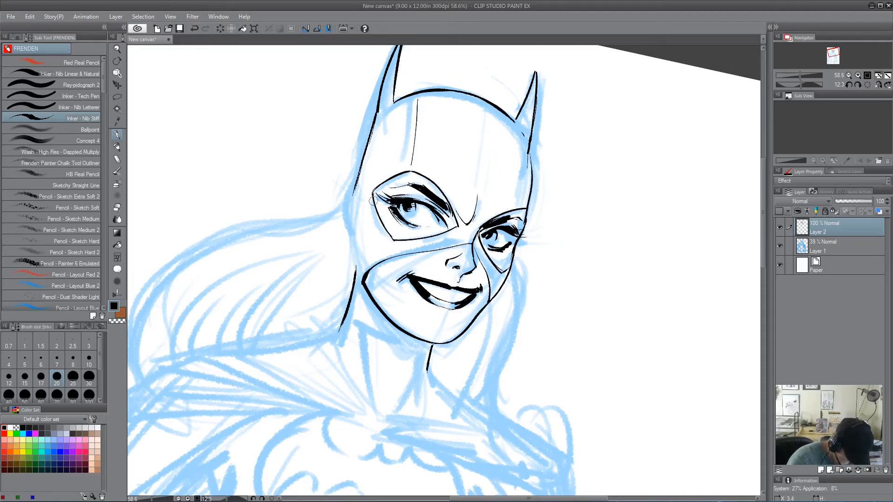
{"action": "mouse_move", "coordinate": [357, 178]}
{"action": "left_mouse_down"}
{"action": "mouse_move", "coordinate": [347, 209]}
{"action": "mouse_move", "coordinate": [354, 272]}
{"action": "left_mouse_up"}
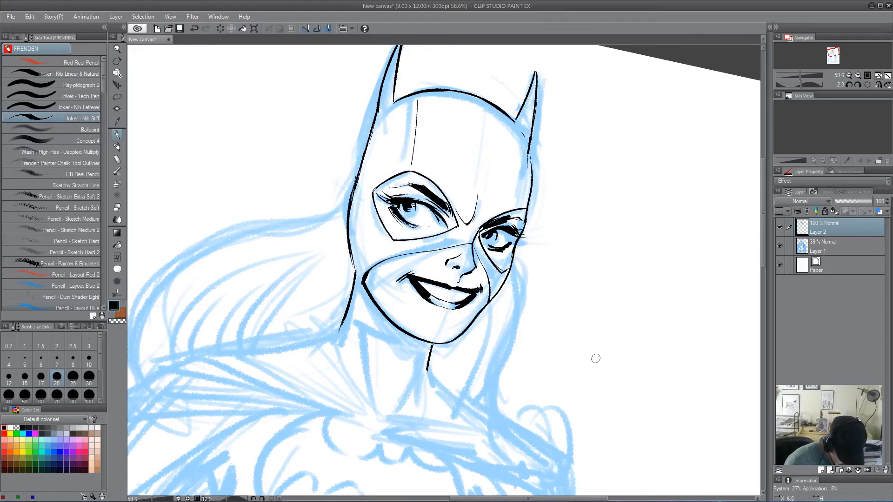
- Ink the outer contours of the hair flowing out on both sides of the cowl
{"action": "mouse_move", "coordinate": [352, 186]}
{"action": "left_mouse_down"}
{"action": "mouse_move", "coordinate": [243, 228]}
{"action": "mouse_move", "coordinate": [163, 280]}
{"action": "left_mouse_up"}
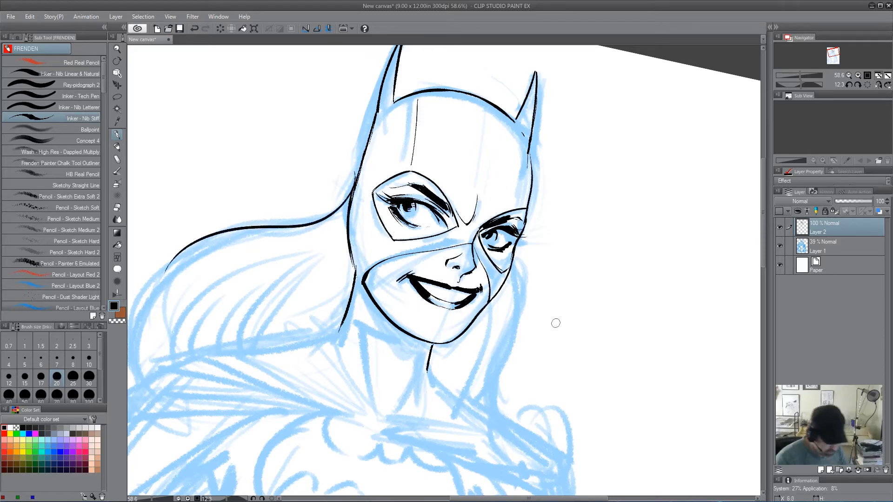
{"action": "mouse_move", "coordinate": [514, 251]}
{"action": "left_mouse_down"}
{"action": "mouse_move", "coordinate": [490, 380]}
{"action": "mouse_move", "coordinate": [496, 360]}
{"action": "mouse_move", "coordinate": [480, 383]}
{"action": "left_mouse_up"}
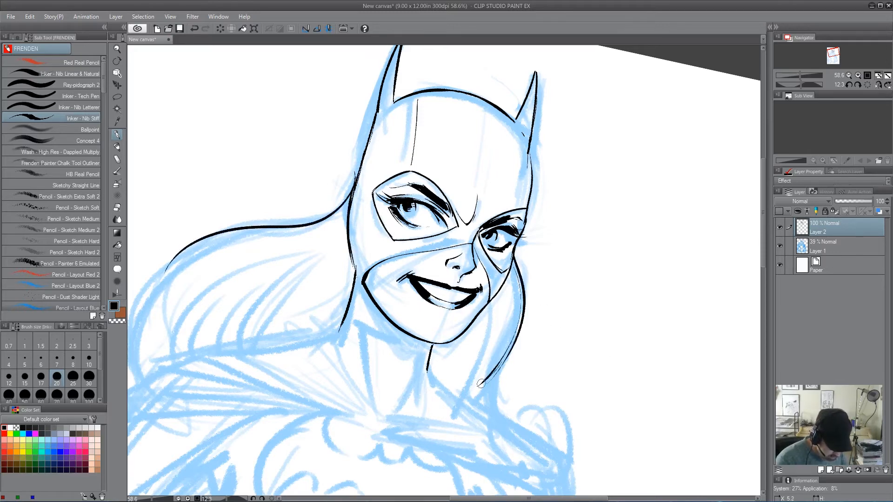
{"action": "left_click_drag", "start_coordinate": [611, 444], "coordinate": [660, 315]}
{"action": "key", "text": "shift+space"}
{"action": "left_click_drag", "start_coordinate": [600, 442], "coordinate": [664, 326]}
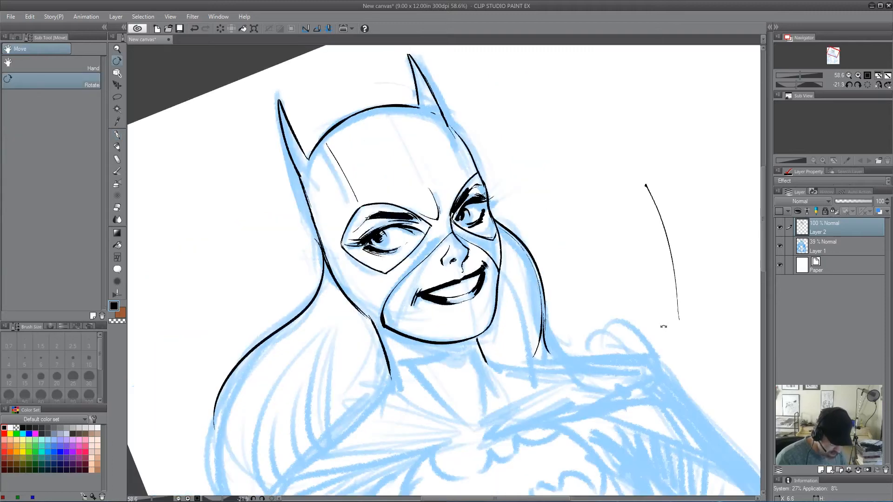
{"action": "key", "text": "ctrl+z"}
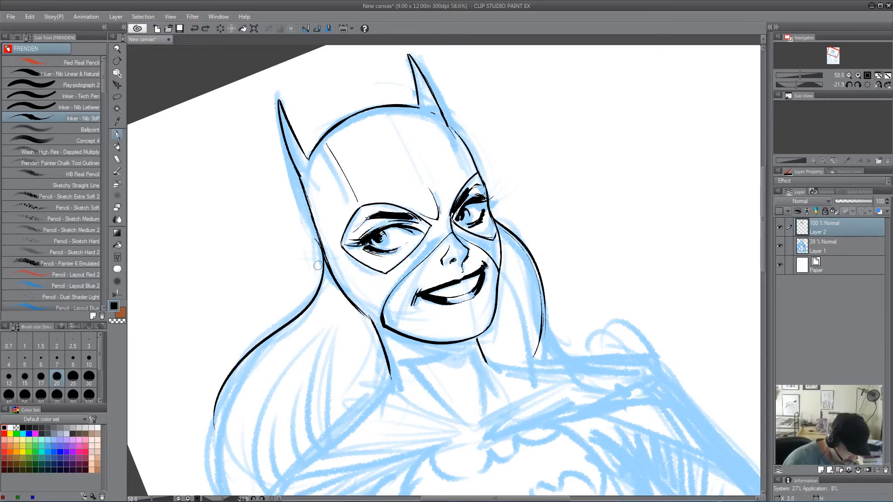
- Ink tapered strand lines inside the hair on both sides of the head
{"action": "mouse_move", "coordinate": [324, 261]}
{"action": "left_mouse_down"}
{"action": "mouse_move", "coordinate": [279, 359]}
{"action": "mouse_move", "coordinate": [258, 486]}
{"action": "left_mouse_up"}
{"action": "left_click_drag", "start_coordinate": [251, 380], "coordinate": [241, 467]}
{"action": "left_click_drag", "start_coordinate": [242, 395], "coordinate": [233, 480]}
{"action": "left_click_drag", "start_coordinate": [344, 351], "coordinate": [324, 456]}
{"action": "left_click_drag", "start_coordinate": [320, 403], "coordinate": [310, 452]}
{"action": "left_click_drag", "start_coordinate": [516, 261], "coordinate": [535, 348]}
{"action": "left_click_drag", "start_coordinate": [523, 281], "coordinate": [535, 351]}
{"action": "left_click_drag", "start_coordinate": [365, 321], "coordinate": [340, 422]}
{"action": "left_click_drag", "start_coordinate": [356, 350], "coordinate": [336, 437]}
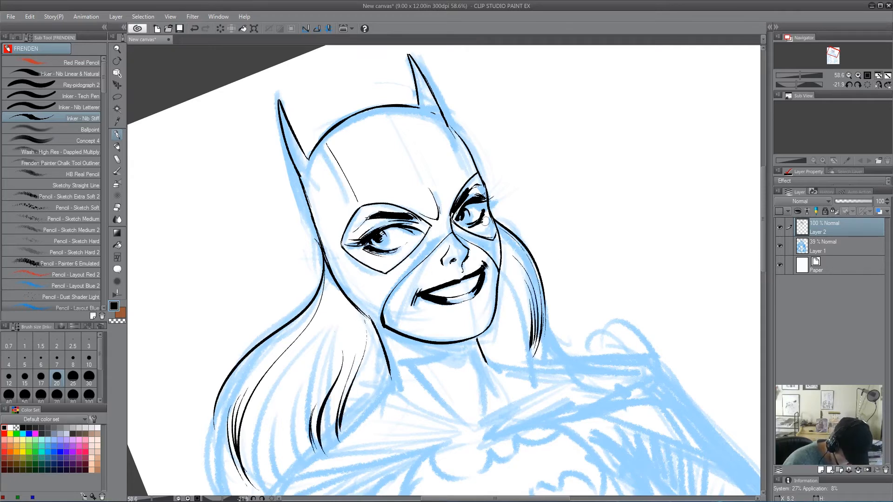
- Ink the edges of the cast shadow on the neck under the jaw
{"action": "key", "text": "r"}
{"action": "mouse_move", "coordinate": [624, 318]}
{"action": "left_mouse_down"}
{"action": "mouse_move", "coordinate": [618, 379]}
{"action": "mouse_move", "coordinate": [640, 327]}
{"action": "left_mouse_up"}
{"action": "left_click_drag", "start_coordinate": [615, 371], "coordinate": [634, 327]}
{"action": "key", "text": "p"}
{"action": "left_click_drag", "start_coordinate": [479, 294], "coordinate": [455, 313]}
{"action": "key", "text": "r"}
{"action": "left_click_drag", "start_coordinate": [535, 303], "coordinate": [467, 359]}
{"action": "key", "text": "p"}
{"action": "left_click_drag", "start_coordinate": [356, 260], "coordinate": [394, 374]}
{"action": "left_click_drag", "start_coordinate": [421, 340], "coordinate": [411, 370]}
- Shade the neck beneath the chin with solid black near the jaw and parallel hatching lines below it
{"action": "key", "text": "r"}
{"action": "left_click_drag", "start_coordinate": [601, 421], "coordinate": [509, 478]}
{"action": "key", "text": "p"}
{"action": "left_click_drag", "start_coordinate": [371, 218], "coordinate": [368, 292]}
{"action": "left_click_drag", "start_coordinate": [365, 232], "coordinate": [369, 302]}
{"action": "left_click_drag", "start_coordinate": [363, 249], "coordinate": [381, 315]}
{"action": "left_click_drag", "start_coordinate": [357, 265], "coordinate": [375, 324]}
{"action": "mouse_move", "coordinate": [352, 282]}
{"action": "left_mouse_down"}
{"action": "mouse_move", "coordinate": [375, 324]}
{"action": "mouse_move", "coordinate": [355, 328]}
{"action": "mouse_move", "coordinate": [387, 317]}
{"action": "mouse_move", "coordinate": [623, 414]}
{"action": "mouse_move", "coordinate": [654, 242]}
{"action": "left_mouse_up"}
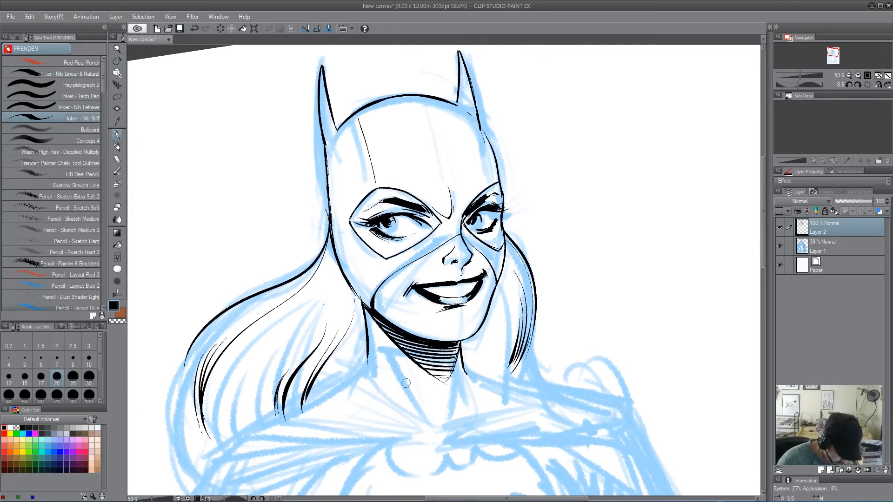
- Add more tapered strands to the hair beside the far cheek and in the wide mass behind the near shoulder
{"action": "key", "text": "space"}
{"action": "mouse_move", "coordinate": [610, 420]}
{"action": "left_mouse_down"}
{"action": "mouse_move", "coordinate": [653, 320]}
{"action": "mouse_move", "coordinate": [592, 339]}
{"action": "mouse_move", "coordinate": [564, 383]}
{"action": "mouse_move", "coordinate": [562, 423]}
{"action": "left_mouse_up"}
{"action": "left_click", "coordinate": [879, 85]}
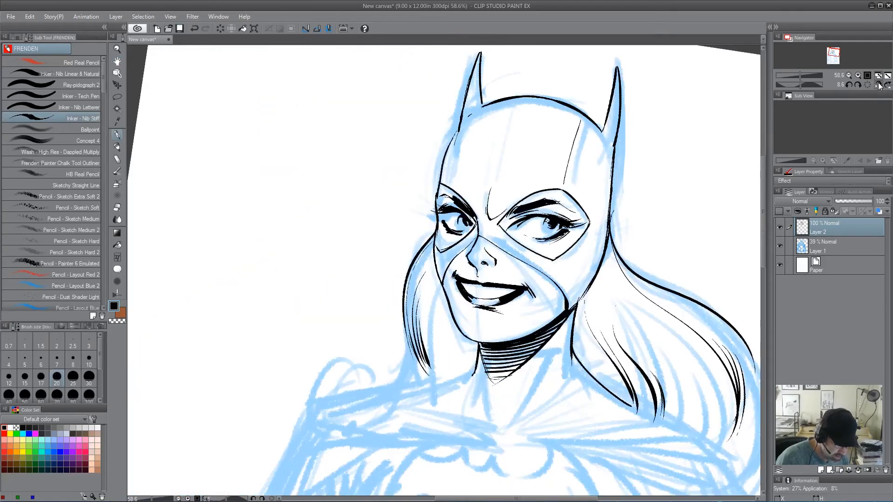
{"action": "left_click", "coordinate": [878, 86]}
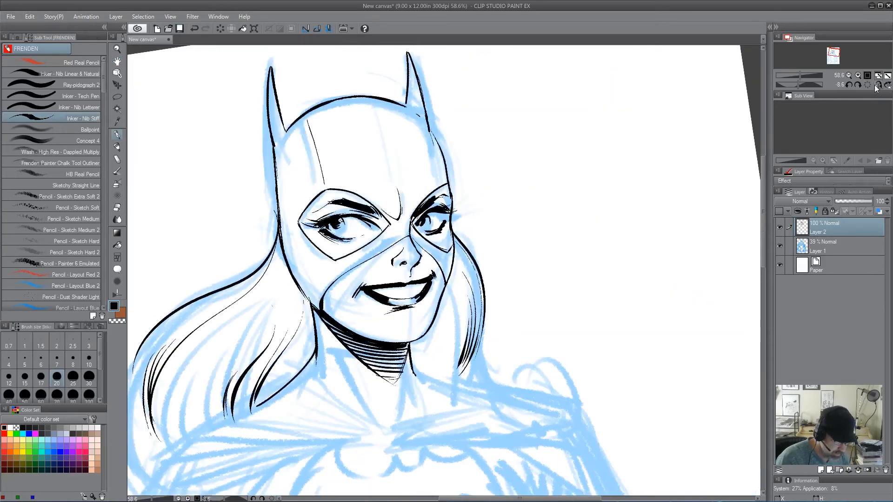
{"action": "left_click_drag", "start_coordinate": [445, 299], "coordinate": [441, 372]}
{"action": "left_click_drag", "start_coordinate": [445, 327], "coordinate": [439, 370]}
{"action": "left_click_drag", "start_coordinate": [284, 258], "coordinate": [200, 425]}
{"action": "left_click_drag", "start_coordinate": [220, 347], "coordinate": [197, 421]}
{"action": "left_click_drag", "start_coordinate": [209, 366], "coordinate": [192, 431]}
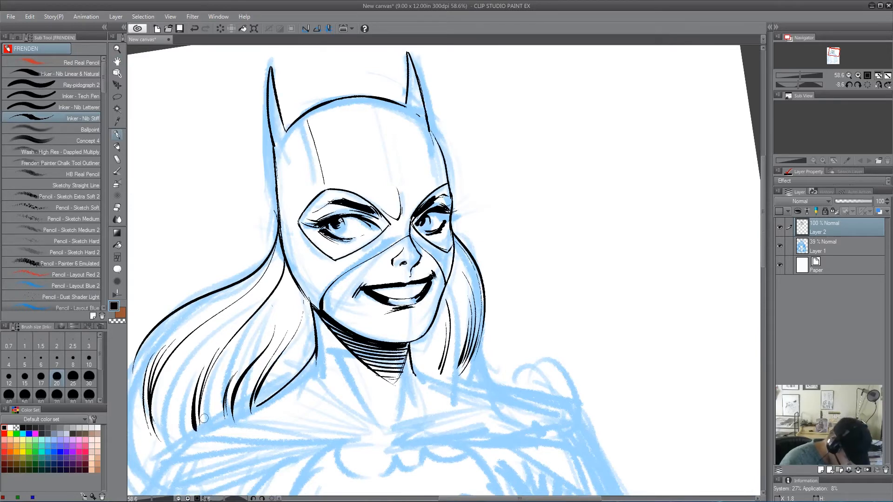
- Ink the heavy shoulder lines of the cape and the collar's lower edge across the upper chest
{"action": "left_click_drag", "start_coordinate": [763, 211], "coordinate": [762, 245]}
{"action": "mouse_move", "coordinate": [314, 242]}
{"action": "left_mouse_down"}
{"action": "mouse_move", "coordinate": [271, 281]}
{"action": "mouse_move", "coordinate": [170, 332]}
{"action": "mouse_move", "coordinate": [140, 364]}
{"action": "left_mouse_up"}
{"action": "mouse_move", "coordinate": [412, 250]}
{"action": "left_mouse_down"}
{"action": "mouse_move", "coordinate": [469, 273]}
{"action": "mouse_move", "coordinate": [586, 294]}
{"action": "left_mouse_up"}
{"action": "mouse_move", "coordinate": [389, 335]}
{"action": "left_mouse_down"}
{"action": "mouse_move", "coordinate": [164, 388]}
{"action": "mouse_move", "coordinate": [214, 347]}
{"action": "mouse_move", "coordinate": [297, 330]}
{"action": "mouse_move", "coordinate": [353, 331]}
{"action": "left_mouse_up"}
{"action": "mouse_move", "coordinate": [189, 320]}
{"action": "left_mouse_down"}
{"action": "mouse_move", "coordinate": [255, 311]}
{"action": "mouse_move", "coordinate": [378, 331]}
{"action": "left_mouse_up"}
- Ink the neck's muscle lines and the folds gathering toward the centre of the cape's collar
{"action": "left_click_drag", "start_coordinate": [342, 261], "coordinate": [383, 317]}
{"action": "left_click_drag", "start_coordinate": [407, 236], "coordinate": [408, 309]}
{"action": "mouse_move", "coordinate": [398, 340]}
{"action": "left_mouse_down"}
{"action": "mouse_move", "coordinate": [493, 307]}
{"action": "mouse_move", "coordinate": [588, 306]}
{"action": "mouse_move", "coordinate": [399, 332]}
{"action": "left_mouse_up"}
{"action": "left_click_drag", "start_coordinate": [443, 303], "coordinate": [492, 285]}
{"action": "mouse_move", "coordinate": [261, 277]}
{"action": "left_mouse_down"}
{"action": "mouse_move", "coordinate": [352, 299]}
{"action": "mouse_move", "coordinate": [380, 327]}
{"action": "left_mouse_up"}
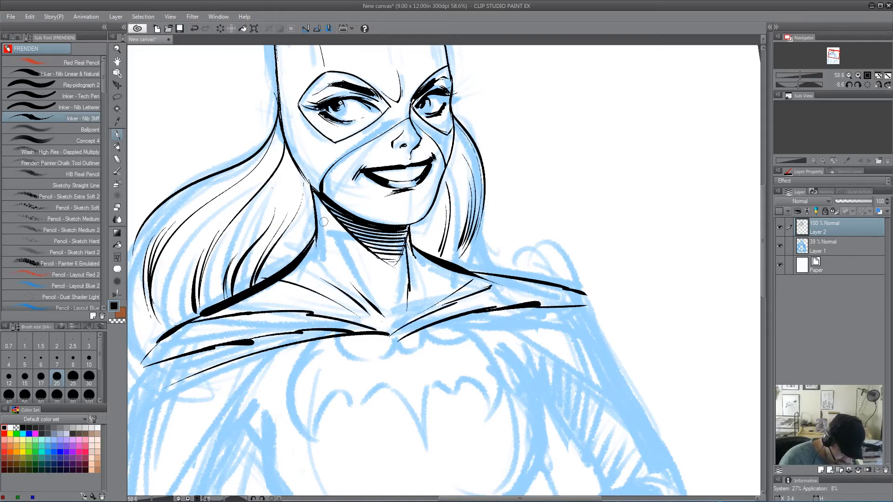
- Ink the outer contours of the chest on both sides, with the near armpit crease
{"action": "scroll", "coordinate": [605, 332], "scroll_direction": "down", "scroll_amount": 3}
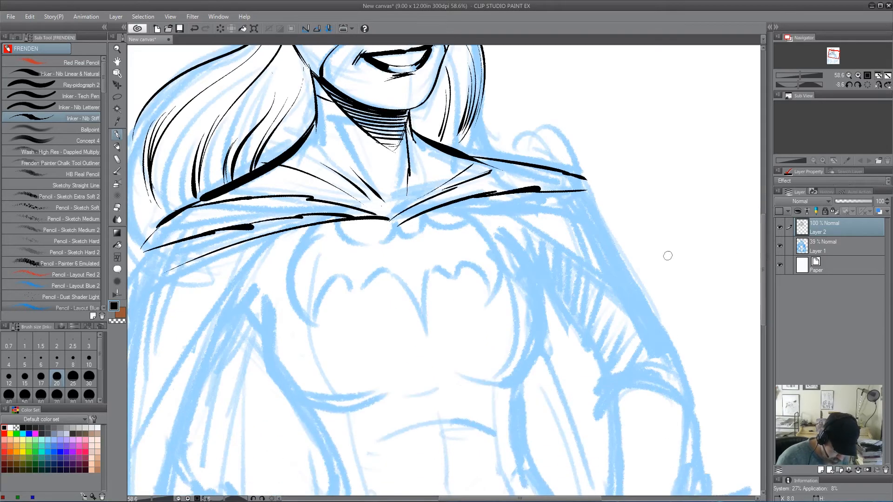
{"action": "mouse_move", "coordinate": [516, 228]}
{"action": "left_mouse_down"}
{"action": "mouse_move", "coordinate": [543, 310]}
{"action": "mouse_move", "coordinate": [518, 382]}
{"action": "left_mouse_up"}
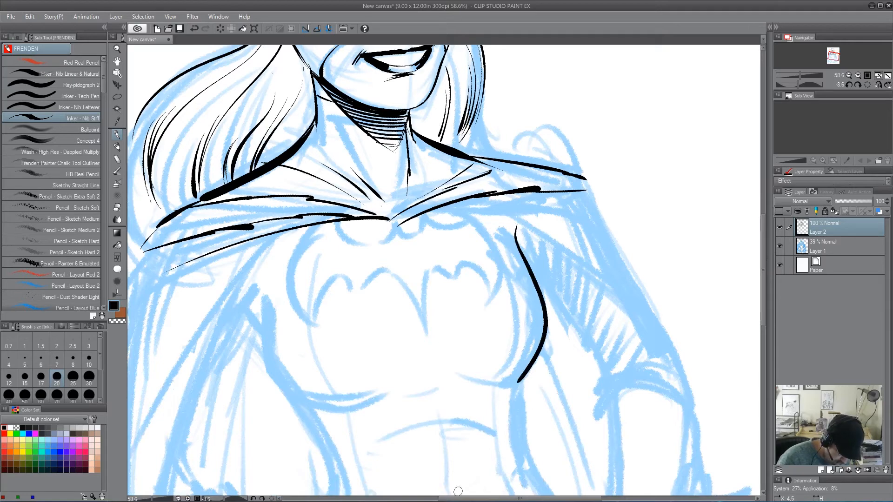
{"action": "mouse_move", "coordinate": [269, 294]}
{"action": "left_mouse_down"}
{"action": "mouse_move", "coordinate": [272, 339]}
{"action": "mouse_move", "coordinate": [356, 399]}
{"action": "left_mouse_up"}
{"action": "left_click_drag", "start_coordinate": [238, 308], "coordinate": [272, 342]}
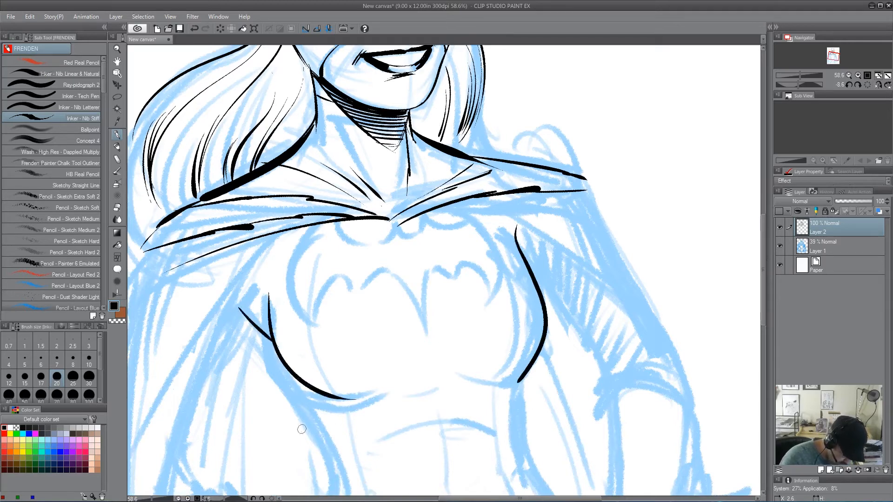
- Ink the cape's inner edges hanging beside both arms and its outer edge over the far shoulder
{"action": "left_click_drag", "start_coordinate": [274, 235], "coordinate": [151, 472]}
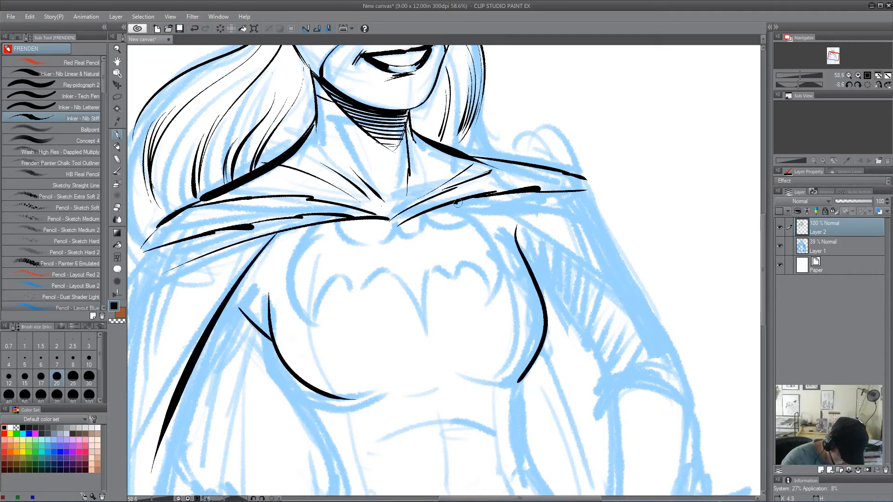
{"action": "left_click_drag", "start_coordinate": [450, 202], "coordinate": [648, 299]}
{"action": "mouse_move", "coordinate": [576, 177]}
{"action": "left_mouse_down"}
{"action": "mouse_move", "coordinate": [614, 222]}
{"action": "mouse_move", "coordinate": [644, 302]}
{"action": "left_mouse_up"}
{"action": "left_click_drag", "start_coordinate": [575, 236], "coordinate": [663, 321]}
{"action": "left_click_drag", "start_coordinate": [527, 245], "coordinate": [522, 256]}
- Outline the bat emblem across the chest, close its gap at the collar, and fill it solid black
{"action": "mouse_move", "coordinate": [309, 227]}
{"action": "left_mouse_down"}
{"action": "mouse_move", "coordinate": [315, 324]}
{"action": "mouse_move", "coordinate": [344, 282]}
{"action": "mouse_move", "coordinate": [416, 321]}
{"action": "mouse_move", "coordinate": [454, 281]}
{"action": "mouse_move", "coordinate": [488, 303]}
{"action": "mouse_move", "coordinate": [501, 285]}
{"action": "mouse_move", "coordinate": [468, 213]}
{"action": "mouse_move", "coordinate": [462, 224]}
{"action": "mouse_move", "coordinate": [408, 234]}
{"action": "mouse_move", "coordinate": [404, 224]}
{"action": "mouse_move", "coordinate": [345, 215]}
{"action": "left_mouse_up"}
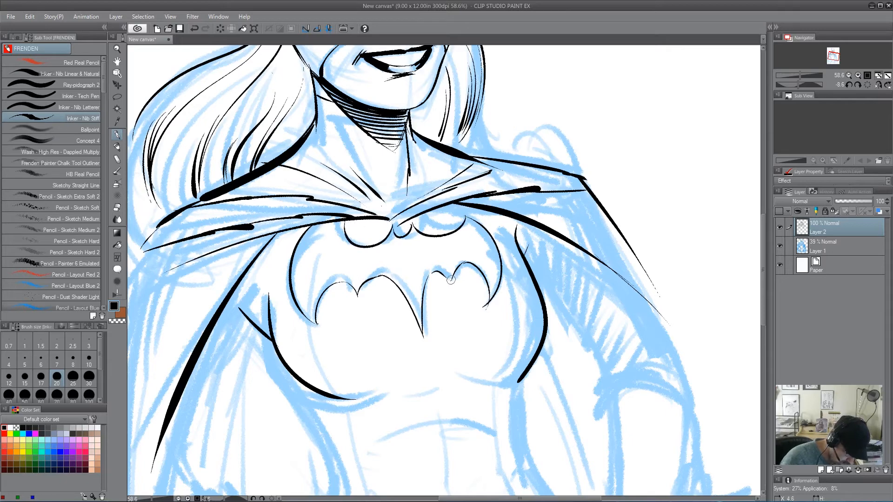
{"action": "left_click_drag", "start_coordinate": [386, 219], "coordinate": [406, 220]}
{"action": "key", "text": "g"}
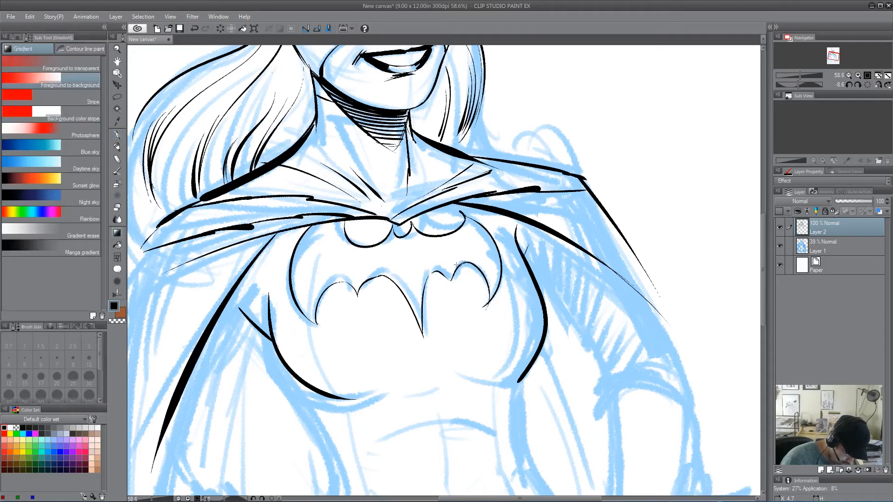
{"action": "left_click", "coordinate": [463, 253]}
{"action": "key", "text": "p"}
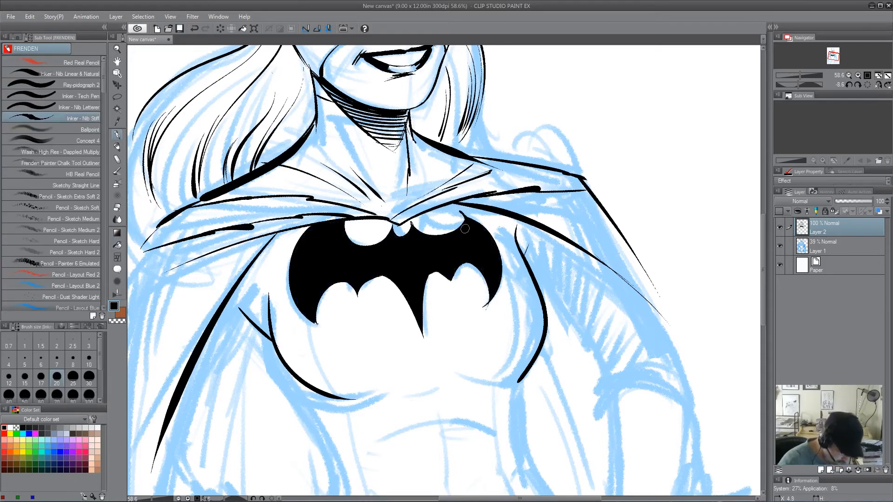
- Refine the bat emblem's far wing by widening its outer curve and sharpening its tips in black
{"action": "mouse_move", "coordinate": [463, 223]}
{"action": "left_mouse_down"}
{"action": "mouse_move", "coordinate": [460, 209]}
{"action": "mouse_move", "coordinate": [470, 219]}
{"action": "mouse_move", "coordinate": [460, 208]}
{"action": "mouse_move", "coordinate": [479, 224]}
{"action": "left_mouse_up"}
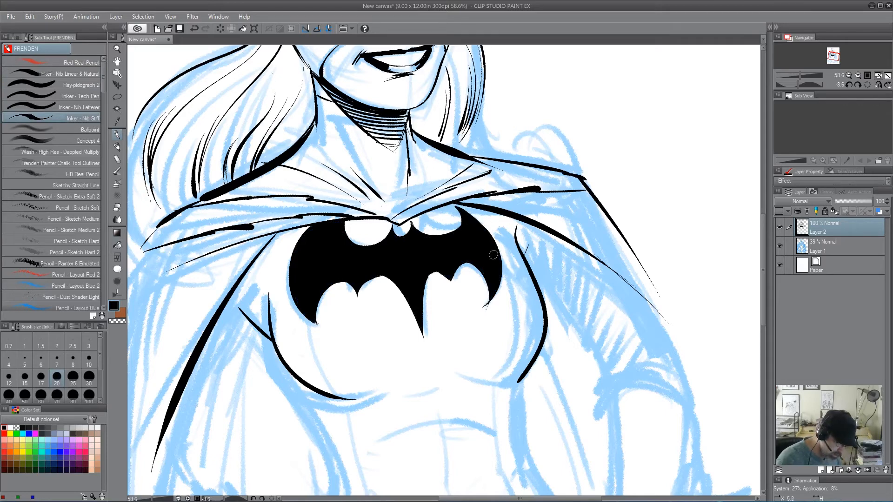
{"action": "mouse_move", "coordinate": [459, 264]}
{"action": "left_mouse_down"}
{"action": "mouse_move", "coordinate": [486, 304]}
{"action": "mouse_move", "coordinate": [492, 251]}
{"action": "left_mouse_up"}
{"action": "mouse_move", "coordinate": [463, 208]}
{"action": "left_mouse_down"}
{"action": "mouse_move", "coordinate": [499, 284]}
{"action": "mouse_move", "coordinate": [497, 248]}
{"action": "mouse_move", "coordinate": [488, 301]}
{"action": "mouse_move", "coordinate": [501, 287]}
{"action": "mouse_move", "coordinate": [483, 315]}
{"action": "left_mouse_up"}
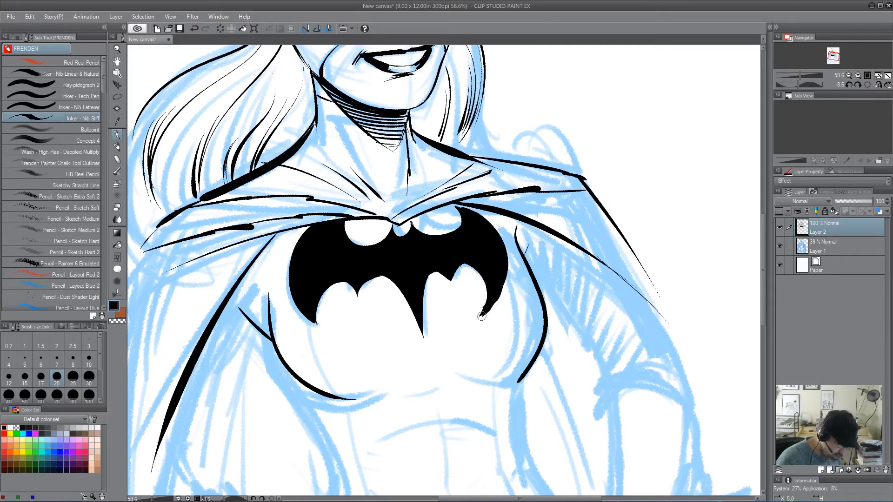
{"action": "mouse_move", "coordinate": [462, 260]}
{"action": "left_mouse_down"}
{"action": "mouse_move", "coordinate": [450, 285]}
{"action": "mouse_move", "coordinate": [439, 271]}
{"action": "left_mouse_up"}
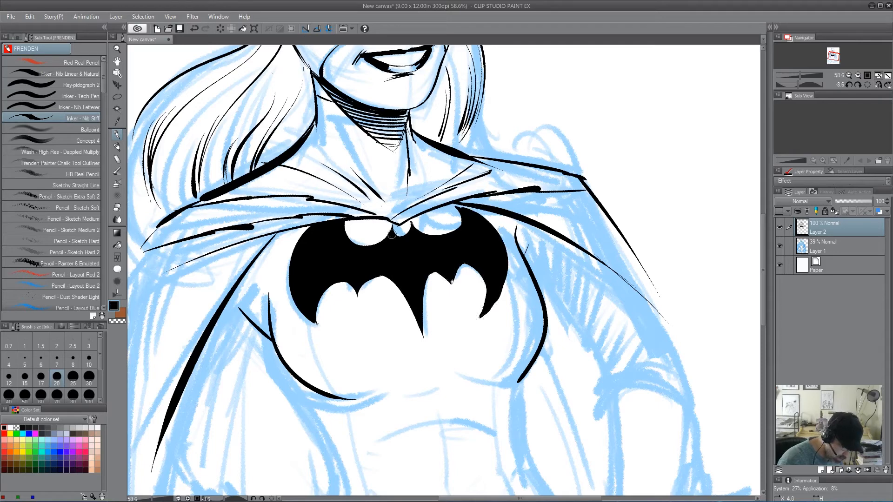
- Ink the near shoulder's curve above the armpit and the inner contour of the far upper arm
{"action": "left_click_drag", "start_coordinate": [270, 305], "coordinate": [269, 274]}
{"action": "left_click_drag", "start_coordinate": [241, 308], "coordinate": [197, 373]}
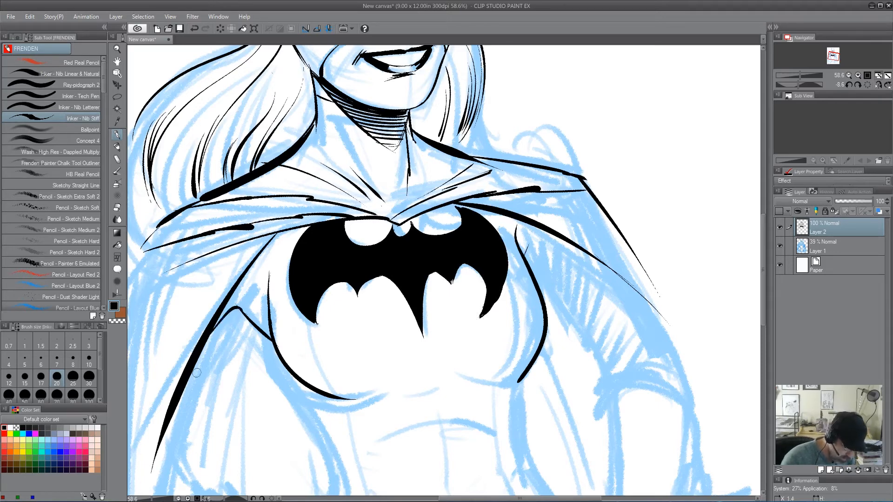
{"action": "left_click_drag", "start_coordinate": [523, 258], "coordinate": [620, 381]}
- Ink both sides of the waist and the curved lines under the bust
{"action": "scroll", "coordinate": [765, 253], "scroll_direction": "down", "scroll_amount": 3}
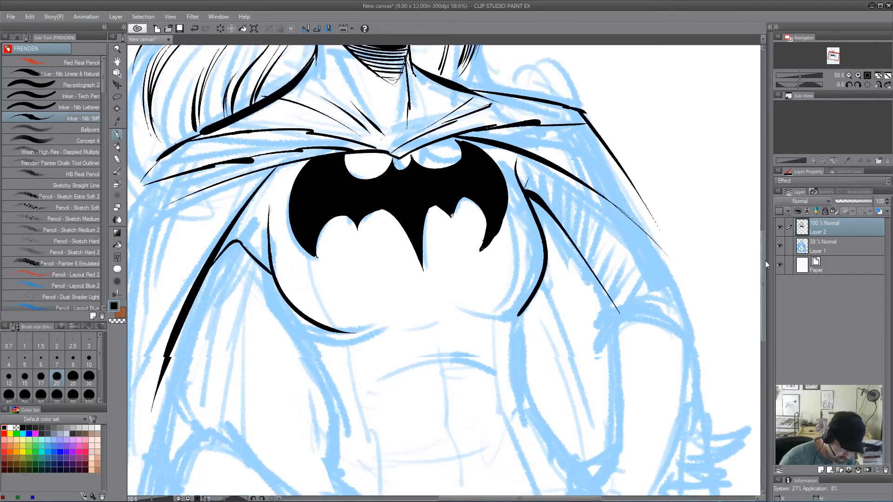
{"action": "mouse_move", "coordinate": [526, 271]}
{"action": "left_mouse_down"}
{"action": "mouse_move", "coordinate": [524, 352]}
{"action": "mouse_move", "coordinate": [568, 425]}
{"action": "left_mouse_up"}
{"action": "mouse_move", "coordinate": [257, 223]}
{"action": "left_mouse_down"}
{"action": "mouse_move", "coordinate": [345, 387]}
{"action": "mouse_move", "coordinate": [338, 379]}
{"action": "mouse_move", "coordinate": [334, 446]}
{"action": "left_mouse_up"}
{"action": "left_click_drag", "start_coordinate": [455, 261], "coordinate": [507, 280]}
{"action": "left_click_drag", "start_coordinate": [341, 293], "coordinate": [386, 285]}
- Ink the long side contour lines down the chest and abdomen, the ribcage arch, and the stomach's centre line
{"action": "left_click_drag", "start_coordinate": [312, 217], "coordinate": [339, 290]}
{"action": "left_click_drag", "start_coordinate": [511, 160], "coordinate": [510, 275]}
{"action": "left_click_drag", "start_coordinate": [340, 292], "coordinate": [381, 477]}
{"action": "left_click_drag", "start_coordinate": [502, 279], "coordinate": [532, 435]}
{"action": "mouse_move", "coordinate": [474, 312]}
{"action": "left_mouse_down"}
{"action": "mouse_move", "coordinate": [494, 327]}
{"action": "mouse_move", "coordinate": [361, 342]}
{"action": "left_mouse_up"}
{"action": "left_click_drag", "start_coordinate": [448, 342], "coordinate": [450, 414]}
- Ink the far arm's gauntlet with its cuff, wrist and fins, and add cape fold lines over that shoulder
{"action": "left_click_drag", "start_coordinate": [608, 290], "coordinate": [687, 302]}
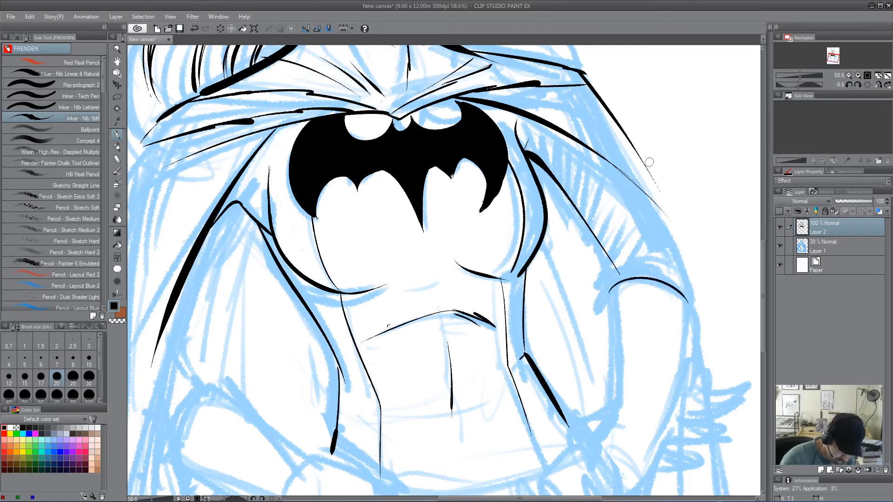
{"action": "mouse_move", "coordinate": [545, 101]}
{"action": "left_mouse_down"}
{"action": "mouse_move", "coordinate": [667, 196]}
{"action": "mouse_move", "coordinate": [656, 210]}
{"action": "left_mouse_up"}
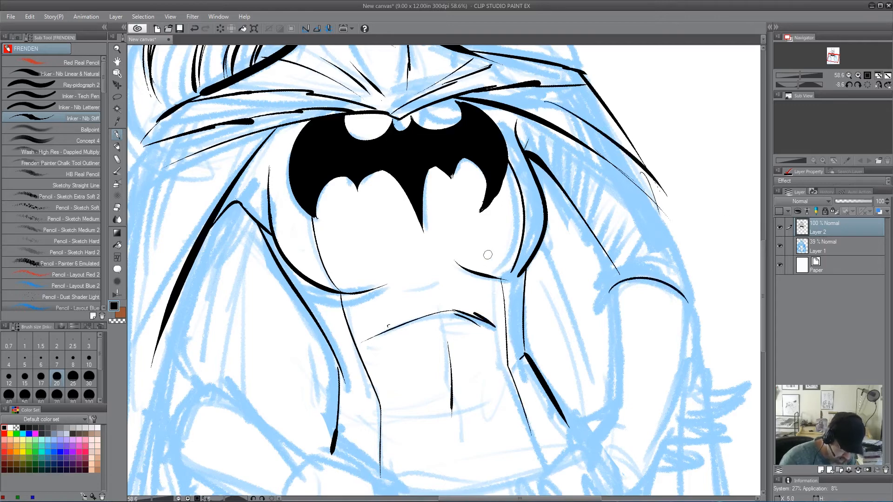
{"action": "key", "text": "alt+space"}
{"action": "left_click_drag", "start_coordinate": [491, 273], "coordinate": [463, 290]}
{"action": "key", "text": "shift+space"}
{"action": "left_click_drag", "start_coordinate": [675, 307], "coordinate": [670, 333]}
{"action": "left_click_drag", "start_coordinate": [523, 226], "coordinate": [563, 291]}
{"action": "mouse_move", "coordinate": [554, 248]}
{"action": "left_mouse_down"}
{"action": "mouse_move", "coordinate": [567, 349]}
{"action": "mouse_move", "coordinate": [589, 337]}
{"action": "mouse_move", "coordinate": [565, 356]}
{"action": "mouse_move", "coordinate": [534, 321]}
{"action": "mouse_move", "coordinate": [530, 342]}
{"action": "left_mouse_up"}
{"action": "left_click_drag", "start_coordinate": [543, 373], "coordinate": [529, 394]}
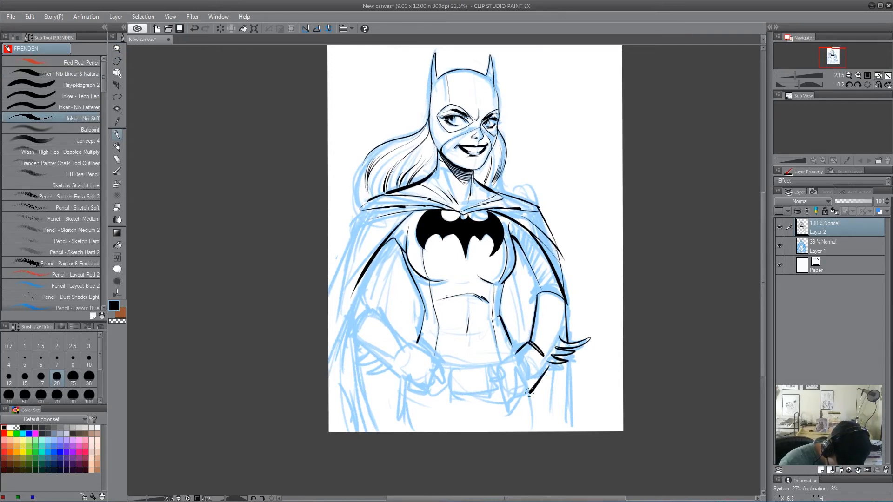
- Ink the long folds of the cape down the near side to the page's lower edge, plus a far-shoulder fold
{"action": "mouse_move", "coordinate": [390, 240]}
{"action": "left_mouse_down"}
{"action": "mouse_move", "coordinate": [352, 310]}
{"action": "mouse_move", "coordinate": [366, 431]}
{"action": "left_mouse_up"}
{"action": "left_click_drag", "start_coordinate": [345, 337], "coordinate": [352, 431]}
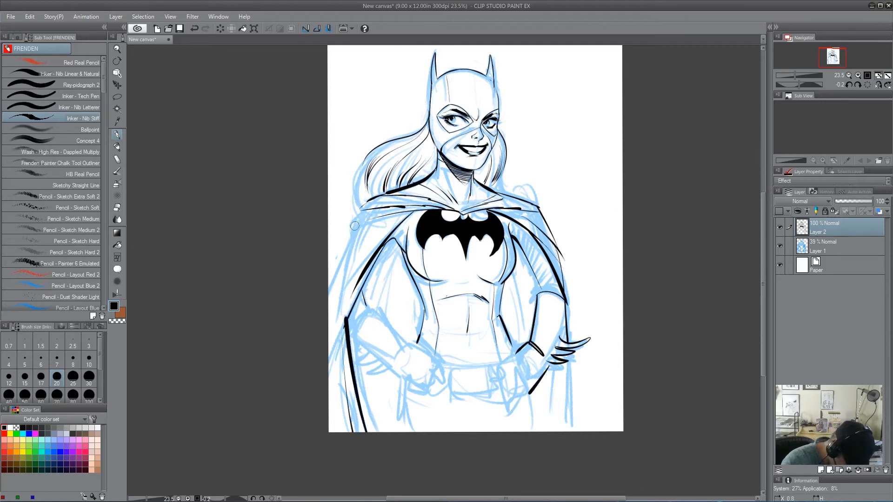
{"action": "left_click_drag", "start_coordinate": [385, 217], "coordinate": [345, 252]}
{"action": "left_click_drag", "start_coordinate": [364, 207], "coordinate": [329, 291]}
{"action": "mouse_move", "coordinate": [372, 225]}
{"action": "left_mouse_down"}
{"action": "mouse_move", "coordinate": [327, 311]}
{"action": "mouse_move", "coordinate": [342, 432]}
{"action": "left_mouse_up"}
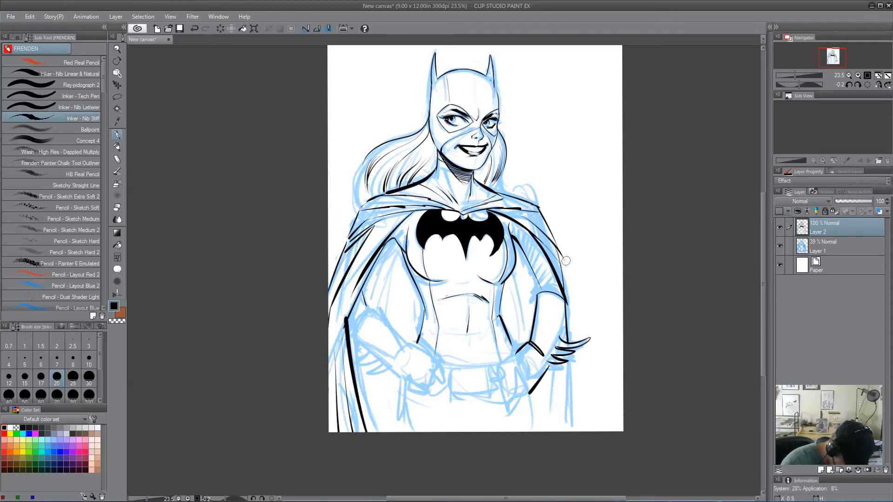
{"action": "left_click_drag", "start_coordinate": [514, 222], "coordinate": [543, 255]}
- Ink the near forearm's gauntlet with its fins and the outline of the gloved hand on the hip
{"action": "mouse_move", "coordinate": [355, 337]}
{"action": "left_mouse_down"}
{"action": "mouse_move", "coordinate": [367, 306]}
{"action": "mouse_move", "coordinate": [377, 310]}
{"action": "mouse_move", "coordinate": [399, 365]}
{"action": "left_mouse_up"}
{"action": "mouse_move", "coordinate": [384, 329]}
{"action": "left_mouse_down"}
{"action": "mouse_move", "coordinate": [356, 350]}
{"action": "mouse_move", "coordinate": [385, 367]}
{"action": "left_mouse_up"}
{"action": "mouse_move", "coordinate": [359, 338]}
{"action": "left_mouse_down"}
{"action": "mouse_move", "coordinate": [394, 371]}
{"action": "mouse_move", "coordinate": [420, 258]}
{"action": "mouse_move", "coordinate": [396, 386]}
{"action": "mouse_move", "coordinate": [389, 369]}
{"action": "mouse_move", "coordinate": [426, 377]}
{"action": "mouse_move", "coordinate": [429, 354]}
{"action": "mouse_move", "coordinate": [412, 345]}
{"action": "left_mouse_up"}
{"action": "mouse_move", "coordinate": [412, 344]}
{"action": "left_mouse_down"}
{"action": "mouse_move", "coordinate": [433, 357]}
{"action": "mouse_move", "coordinate": [441, 382]}
{"action": "left_mouse_up"}
{"action": "left_click_drag", "start_coordinate": [441, 382], "coordinate": [432, 372]}
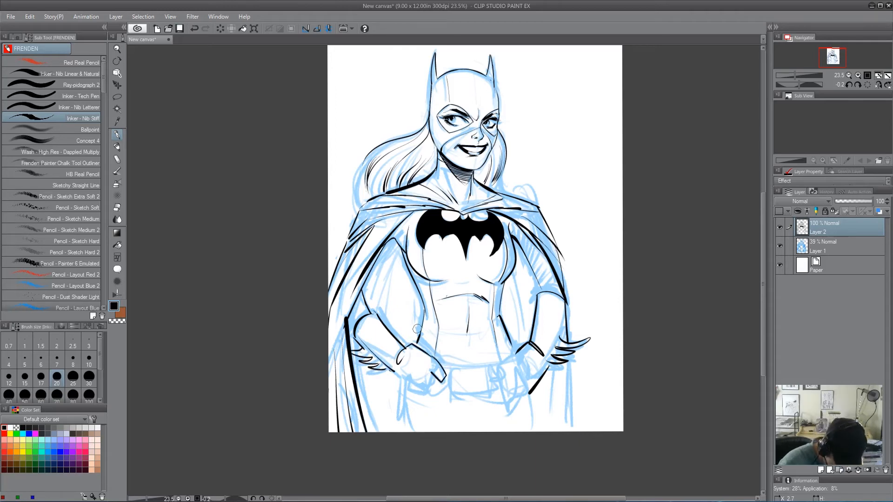
- Erase the inked fins and lower forearm line from the far gauntlet
{"action": "key", "text": "e"}
{"action": "mouse_move", "coordinate": [562, 342]}
{"action": "left_mouse_down"}
{"action": "mouse_move", "coordinate": [558, 356]}
{"action": "mouse_move", "coordinate": [571, 347]}
{"action": "mouse_move", "coordinate": [553, 360]}
{"action": "mouse_move", "coordinate": [588, 341]}
{"action": "left_mouse_up"}
{"action": "key", "text": "p"}
- Ink the near hand's fingers, clean up its wrist, and redraw the far gauntlet's outer edge
{"action": "mouse_move", "coordinate": [357, 339]}
{"action": "left_mouse_down"}
{"action": "mouse_move", "coordinate": [393, 372]}
{"action": "mouse_move", "coordinate": [406, 347]}
{"action": "mouse_move", "coordinate": [424, 369]}
{"action": "mouse_move", "coordinate": [405, 378]}
{"action": "mouse_move", "coordinate": [442, 385]}
{"action": "left_mouse_up"}
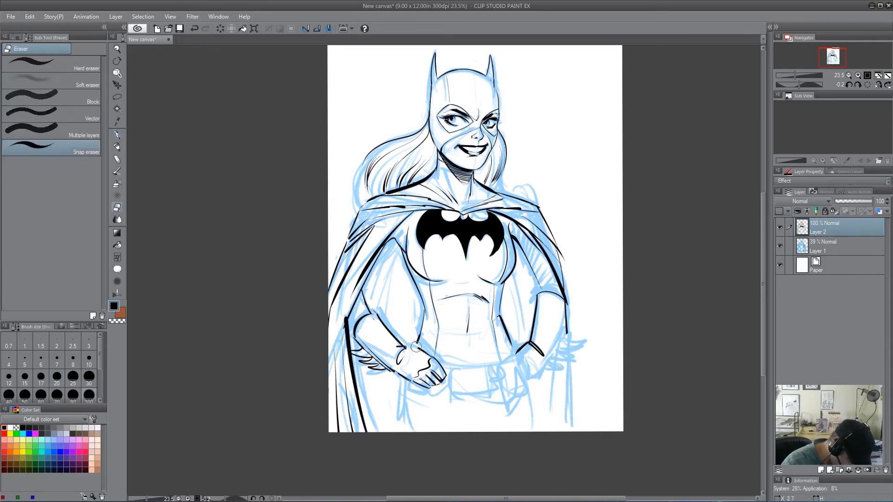
{"action": "left_click_drag", "start_coordinate": [404, 345], "coordinate": [421, 351]}
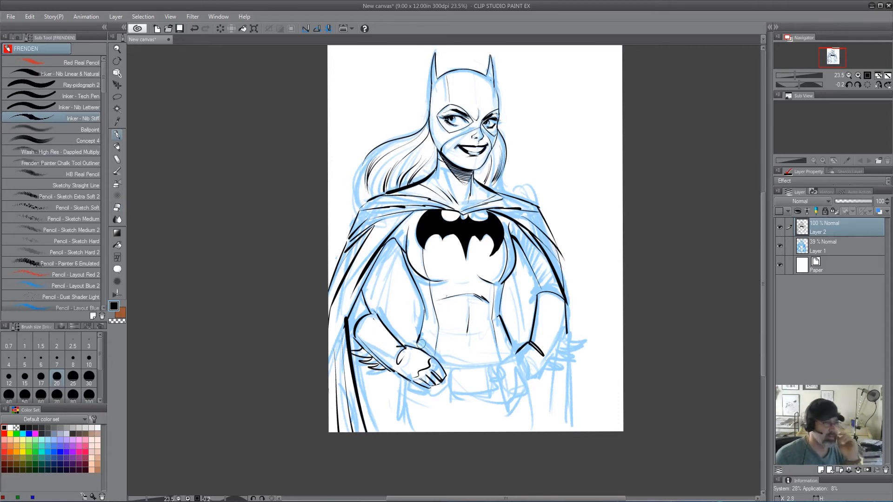
{"action": "left_click_drag", "start_coordinate": [566, 319], "coordinate": [530, 378]}
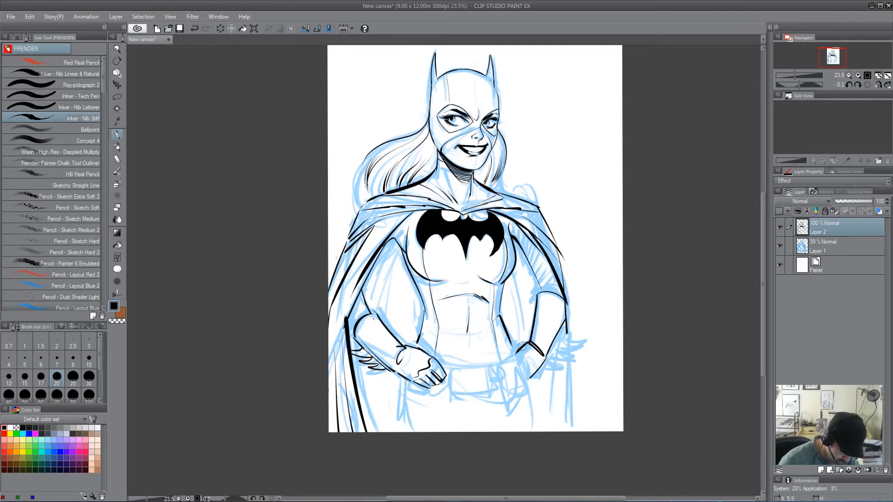
- Erase the inked near hand and re-ink the gauntlet's cuff line at the wrist
{"action": "mouse_move", "coordinate": [421, 381]}
{"action": "left_mouse_down"}
{"action": "mouse_move", "coordinate": [437, 361]}
{"action": "mouse_move", "coordinate": [435, 382]}
{"action": "mouse_move", "coordinate": [406, 351]}
{"action": "mouse_move", "coordinate": [403, 379]}
{"action": "mouse_move", "coordinate": [428, 377]}
{"action": "left_mouse_up"}
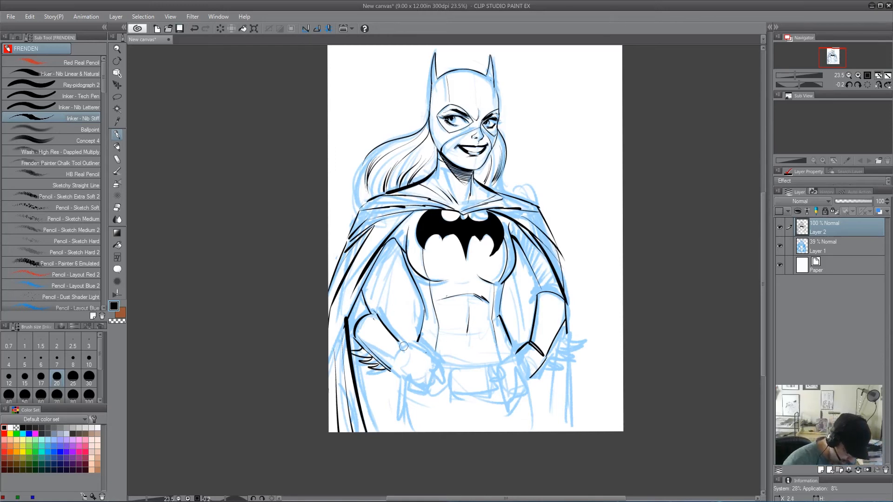
{"action": "left_click_drag", "start_coordinate": [403, 346], "coordinate": [397, 358]}
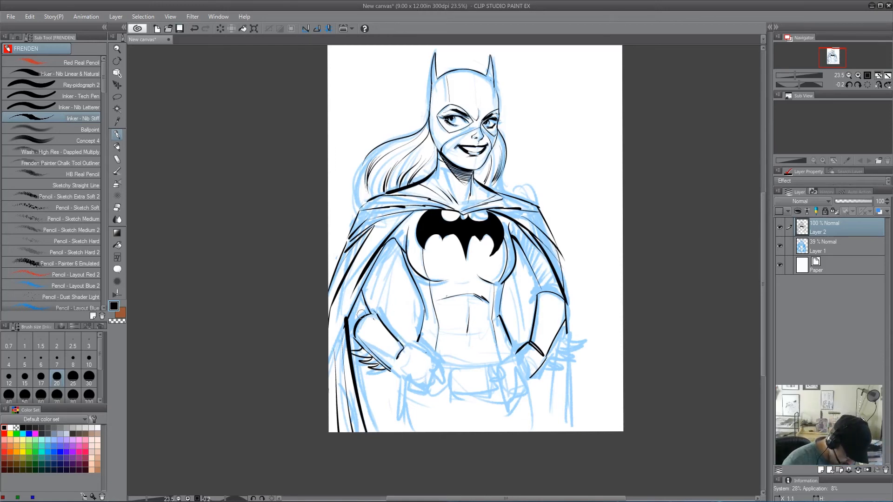
- Ink the inner cape folds hanging behind both arms on either side of the torso, plus one below the near gauntlet
{"action": "left_click_drag", "start_coordinate": [391, 242], "coordinate": [375, 318]}
{"action": "mouse_move", "coordinate": [363, 371]}
{"action": "left_mouse_down"}
{"action": "mouse_move", "coordinate": [364, 427]}
{"action": "mouse_move", "coordinate": [379, 415]}
{"action": "left_mouse_up"}
{"action": "left_click_drag", "start_coordinate": [394, 244], "coordinate": [396, 342]}
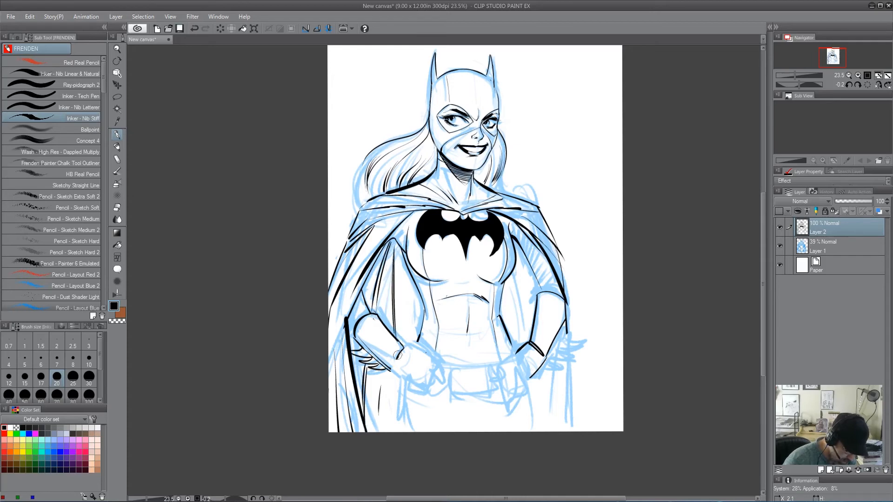
{"action": "left_click_drag", "start_coordinate": [515, 253], "coordinate": [527, 321]}
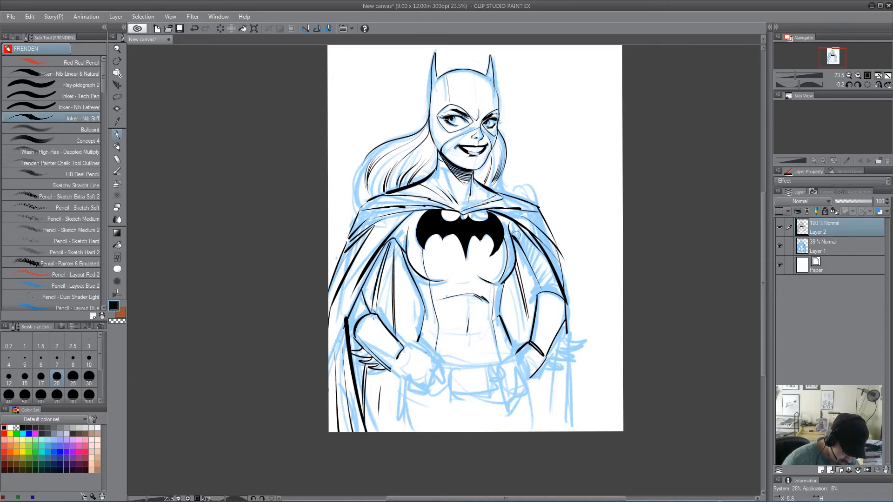
{"action": "left_click_drag", "start_coordinate": [522, 252], "coordinate": [543, 298]}
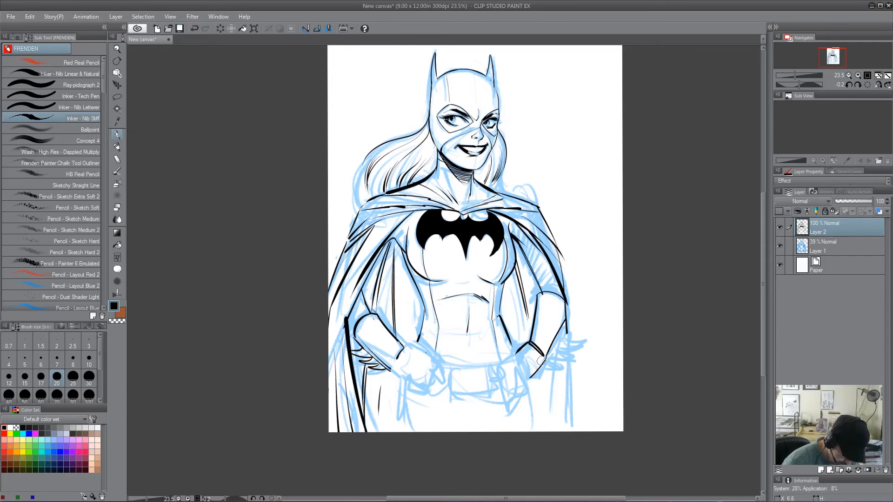
- Ink the rectangular belt buckle with a double frame and short notches along both sides
{"action": "mouse_move", "coordinate": [451, 368]}
{"action": "left_mouse_down"}
{"action": "mouse_move", "coordinate": [493, 367]}
{"action": "mouse_move", "coordinate": [492, 393]}
{"action": "mouse_move", "coordinate": [449, 391]}
{"action": "left_mouse_up"}
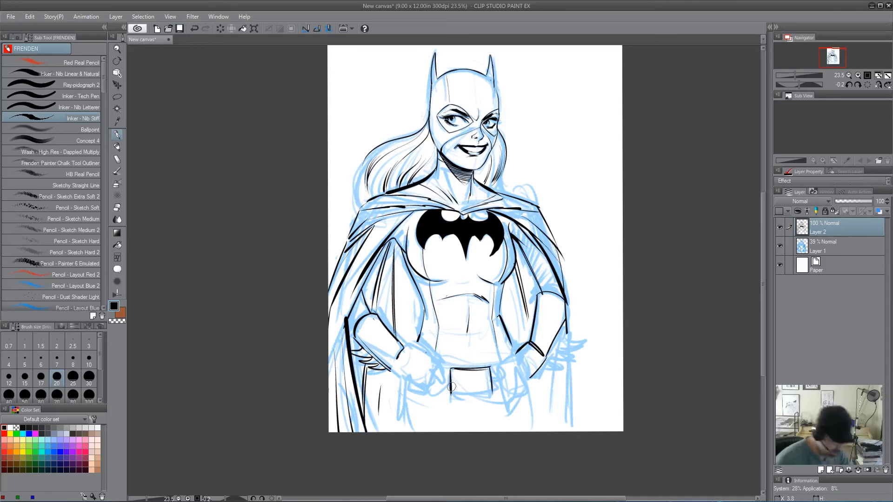
{"action": "key", "text": "r"}
{"action": "mouse_move", "coordinate": [686, 410]}
{"action": "left_mouse_down"}
{"action": "mouse_move", "coordinate": [702, 288]}
{"action": "mouse_move", "coordinate": [697, 240]}
{"action": "left_mouse_up"}
{"action": "mouse_move", "coordinate": [559, 345]}
{"action": "left_mouse_down"}
{"action": "mouse_move", "coordinate": [527, 364]}
{"action": "mouse_move", "coordinate": [540, 326]}
{"action": "mouse_move", "coordinate": [548, 353]}
{"action": "mouse_move", "coordinate": [522, 365]}
{"action": "mouse_move", "coordinate": [520, 338]}
{"action": "mouse_move", "coordinate": [541, 319]}
{"action": "left_mouse_up"}
{"action": "left_click_drag", "start_coordinate": [508, 352], "coordinate": [597, 324]}
{"action": "key", "text": "r"}
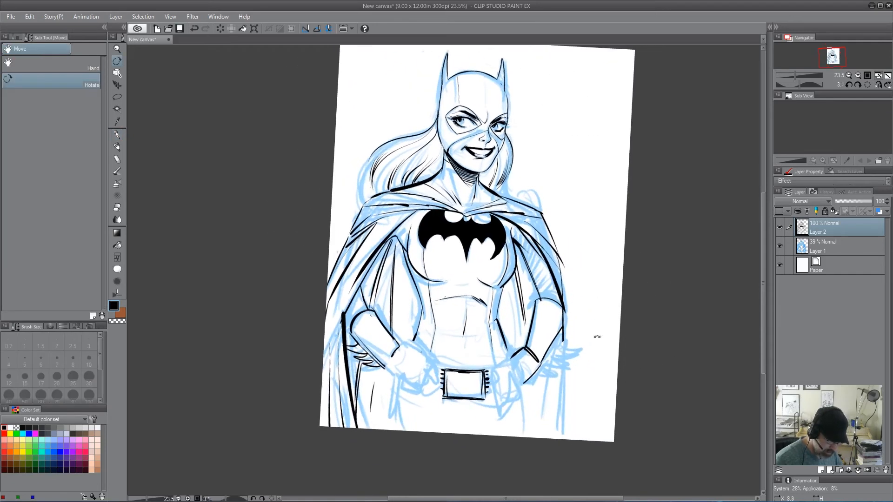
- Add further thin fold lines to the cape's inside between the torso and each arm
{"action": "key", "text": "p"}
{"action": "mouse_move", "coordinate": [504, 284]}
{"action": "left_mouse_down"}
{"action": "mouse_move", "coordinate": [493, 320]}
{"action": "mouse_move", "coordinate": [495, 300]}
{"action": "left_mouse_up"}
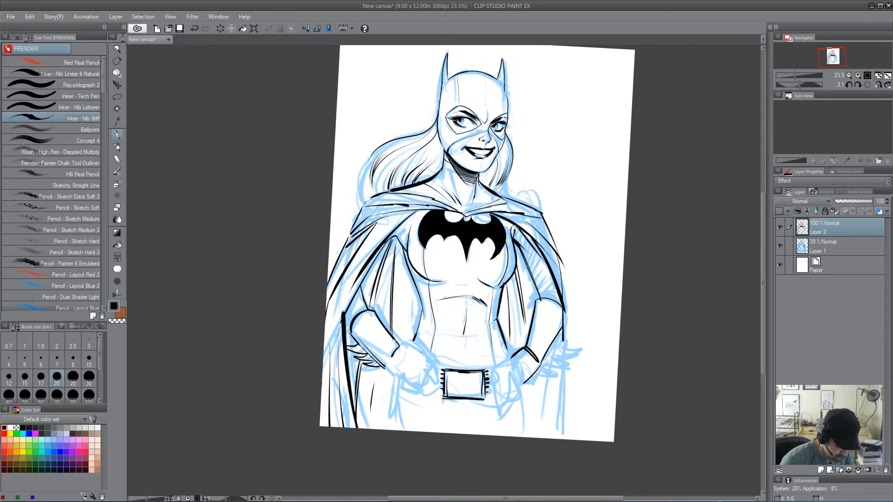
{"action": "left_click_drag", "start_coordinate": [393, 240], "coordinate": [384, 310]}
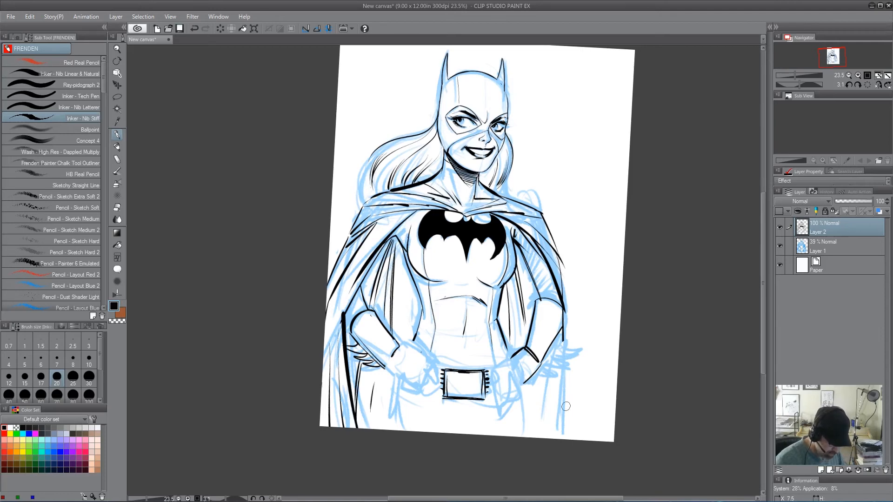
- Re-ink the near gloved hand on the hip, with its back, thumb and separate fingers
{"action": "left_click_drag", "start_coordinate": [401, 343], "coordinate": [412, 347]}
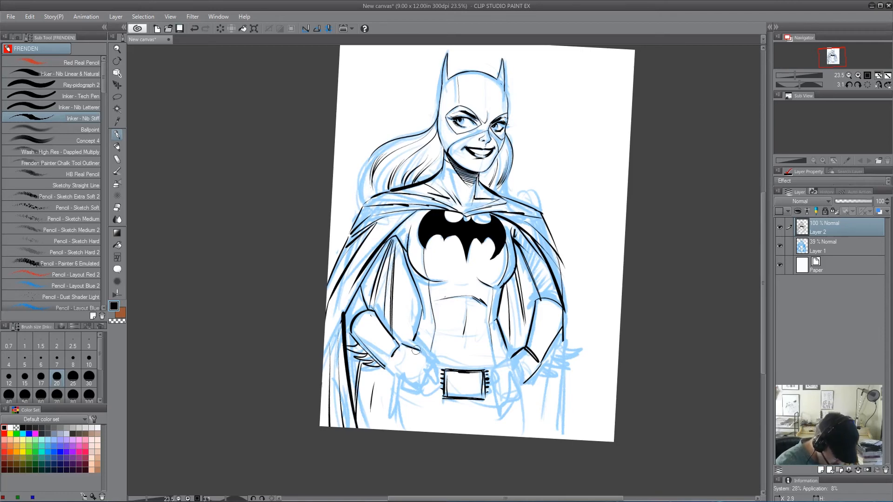
{"action": "mouse_move", "coordinate": [415, 359]}
{"action": "left_mouse_down"}
{"action": "mouse_move", "coordinate": [397, 375]}
{"action": "mouse_move", "coordinate": [432, 362]}
{"action": "left_mouse_up"}
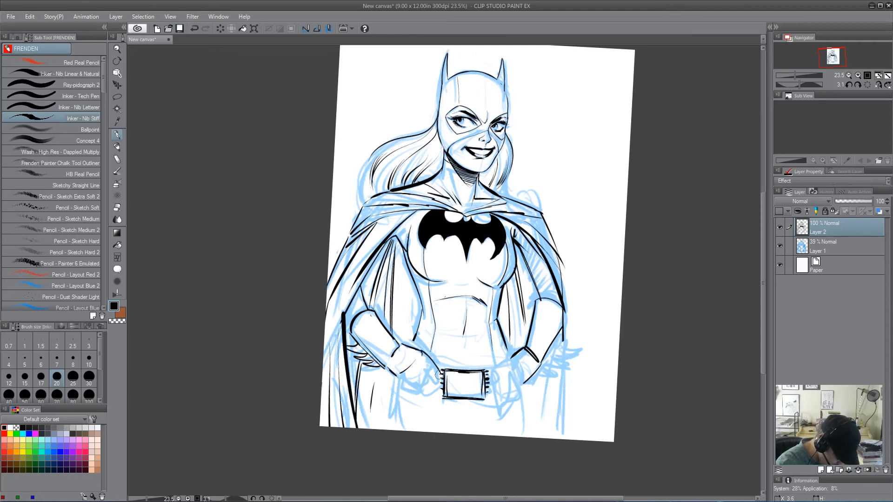
{"action": "mouse_move", "coordinate": [418, 362]}
{"action": "left_mouse_down"}
{"action": "mouse_move", "coordinate": [434, 376]}
{"action": "mouse_move", "coordinate": [409, 384]}
{"action": "left_mouse_up"}
{"action": "left_click_drag", "start_coordinate": [399, 346], "coordinate": [423, 331]}
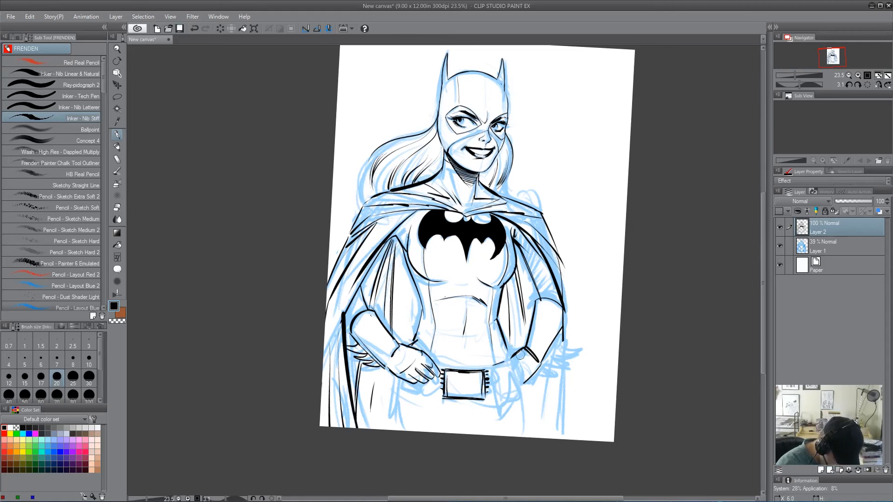
- Erase the far gauntlet's cuff and wrist lines and redraw the far gloved hand resting on the hip
{"action": "key", "text": "e"}
{"action": "left_click_drag", "start_coordinate": [521, 356], "coordinate": [538, 374]}
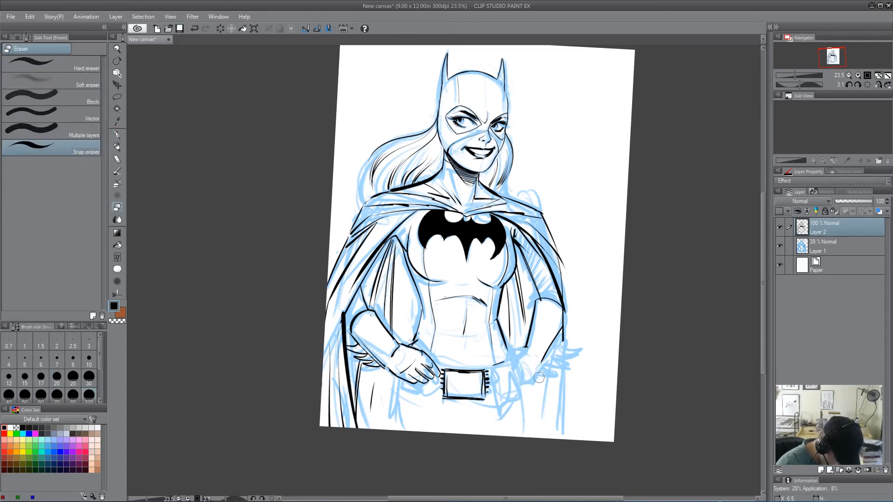
{"action": "key", "text": "p"}
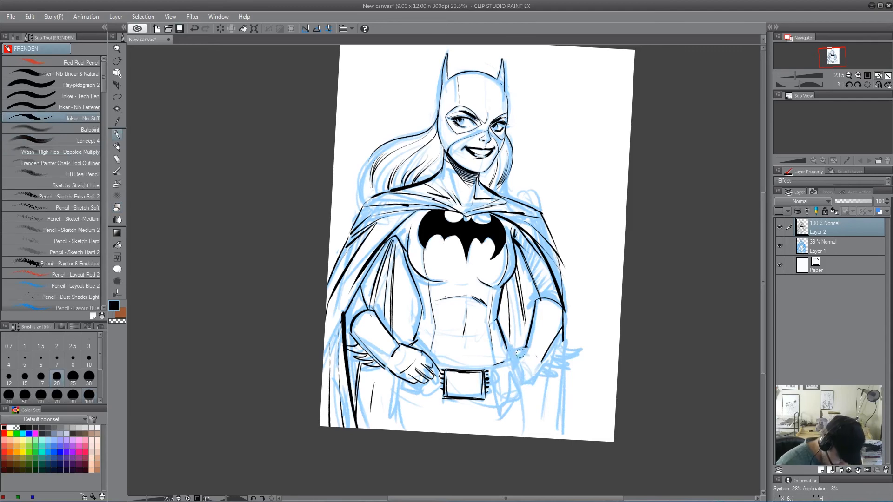
{"action": "left_click_drag", "start_coordinate": [517, 374], "coordinate": [524, 389]}
{"action": "left_click_drag", "start_coordinate": [542, 360], "coordinate": [537, 386]}
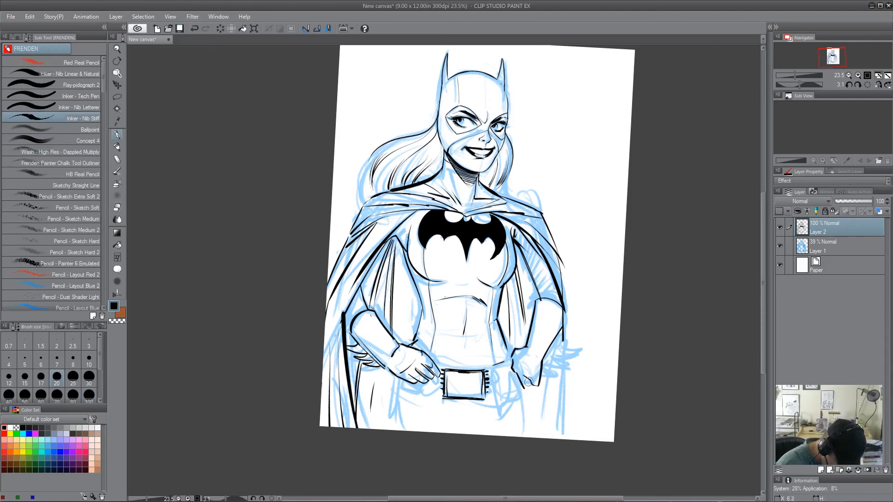
{"action": "key", "text": "ctrl+z"}
{"action": "left_click_drag", "start_coordinate": [546, 357], "coordinate": [529, 390]}
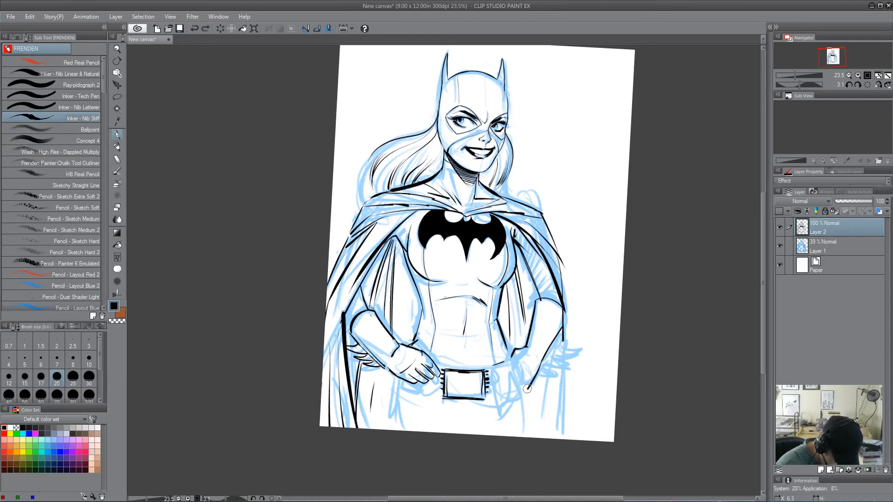
{"action": "mouse_move", "coordinate": [508, 352]}
{"action": "left_mouse_down"}
{"action": "mouse_move", "coordinate": [531, 394]}
{"action": "mouse_move", "coordinate": [521, 406]}
{"action": "left_mouse_up"}
- Ink the belt pouches beside the buckle, the outer hip contours and the creases at the top of the thighs
{"action": "mouse_move", "coordinate": [514, 370]}
{"action": "left_mouse_down"}
{"action": "mouse_move", "coordinate": [494, 380]}
{"action": "mouse_move", "coordinate": [508, 367]}
{"action": "mouse_move", "coordinate": [507, 377]}
{"action": "mouse_move", "coordinate": [495, 370]}
{"action": "mouse_move", "coordinate": [505, 399]}
{"action": "mouse_move", "coordinate": [515, 396]}
{"action": "mouse_move", "coordinate": [509, 367]}
{"action": "mouse_move", "coordinate": [500, 401]}
{"action": "left_mouse_up"}
{"action": "mouse_move", "coordinate": [438, 374]}
{"action": "left_mouse_down"}
{"action": "mouse_move", "coordinate": [429, 398]}
{"action": "mouse_move", "coordinate": [412, 390]}
{"action": "mouse_move", "coordinate": [423, 393]}
{"action": "mouse_move", "coordinate": [435, 380]}
{"action": "mouse_move", "coordinate": [391, 406]}
{"action": "left_mouse_up"}
{"action": "mouse_move", "coordinate": [396, 406]}
{"action": "left_mouse_down"}
{"action": "mouse_move", "coordinate": [399, 383]}
{"action": "mouse_move", "coordinate": [405, 434]}
{"action": "left_mouse_up"}
{"action": "mouse_move", "coordinate": [412, 392]}
{"action": "left_mouse_down"}
{"action": "mouse_move", "coordinate": [458, 425]}
{"action": "mouse_move", "coordinate": [494, 416]}
{"action": "mouse_move", "coordinate": [530, 441]}
{"action": "left_mouse_up"}
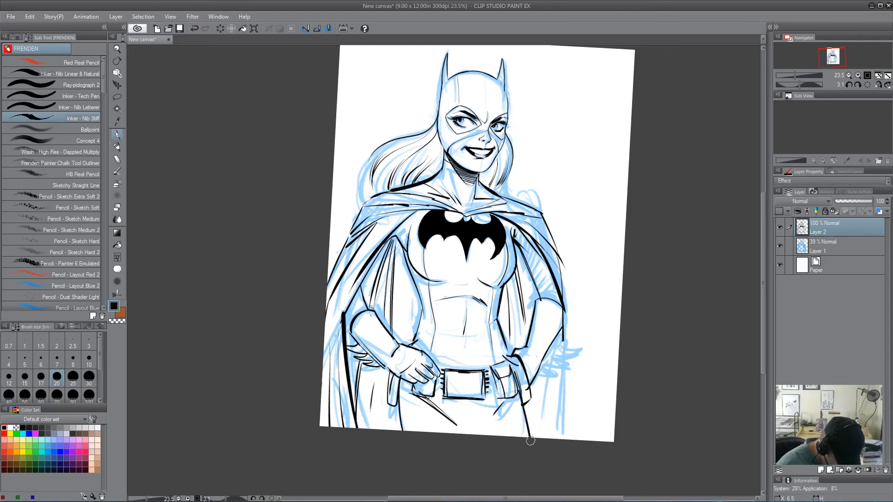
{"action": "key", "text": "ctrl+z"}
{"action": "left_click_drag", "start_coordinate": [520, 394], "coordinate": [517, 435]}
{"action": "left_click_drag", "start_coordinate": [494, 403], "coordinate": [476, 435]}
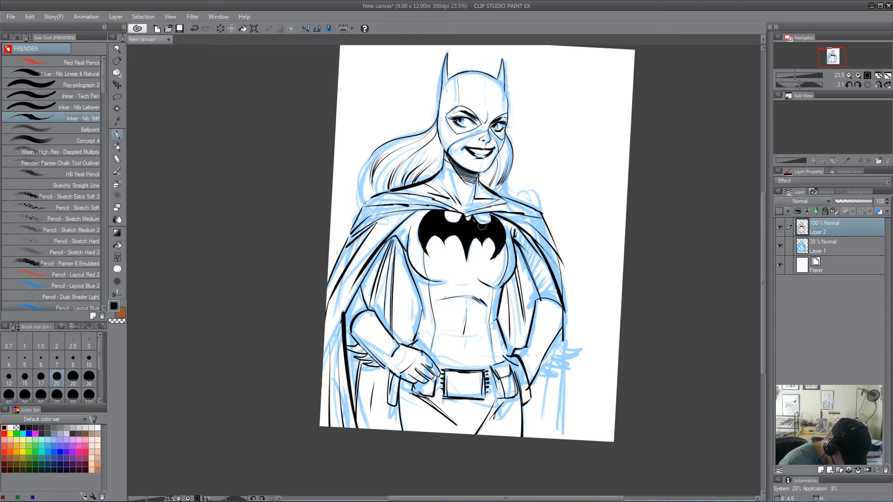
- Add flowing strands and heavier outer edges to the hair, and check the inks with the blue sketch layer hidden
{"action": "left_click_drag", "start_coordinate": [384, 146], "coordinate": [369, 200]}
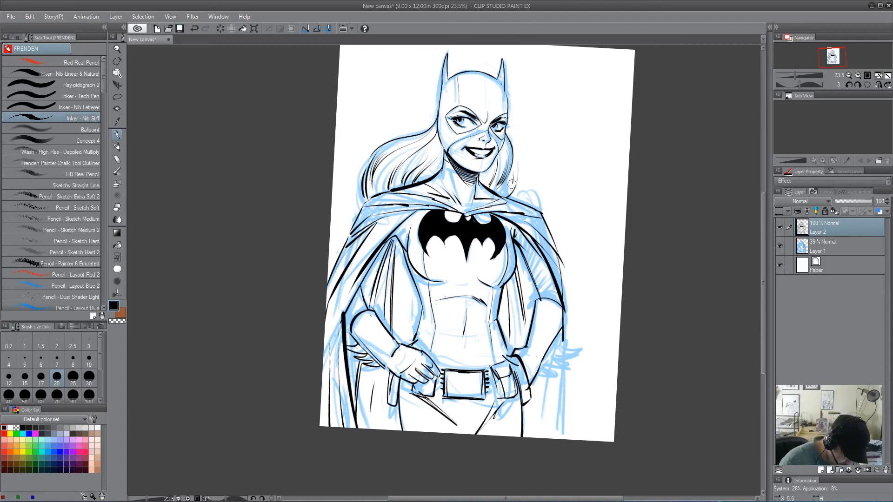
{"action": "mouse_move", "coordinate": [435, 125]}
{"action": "left_mouse_down"}
{"action": "mouse_move", "coordinate": [397, 162]}
{"action": "mouse_move", "coordinate": [438, 147]}
{"action": "mouse_move", "coordinate": [438, 137]}
{"action": "mouse_move", "coordinate": [424, 159]}
{"action": "mouse_move", "coordinate": [436, 136]}
{"action": "mouse_move", "coordinate": [418, 161]}
{"action": "mouse_move", "coordinate": [442, 155]}
{"action": "mouse_move", "coordinate": [438, 166]}
{"action": "mouse_move", "coordinate": [380, 195]}
{"action": "left_mouse_up"}
{"action": "mouse_move", "coordinate": [402, 154]}
{"action": "left_mouse_down"}
{"action": "mouse_move", "coordinate": [378, 194]}
{"action": "mouse_move", "coordinate": [375, 187]}
{"action": "left_mouse_up"}
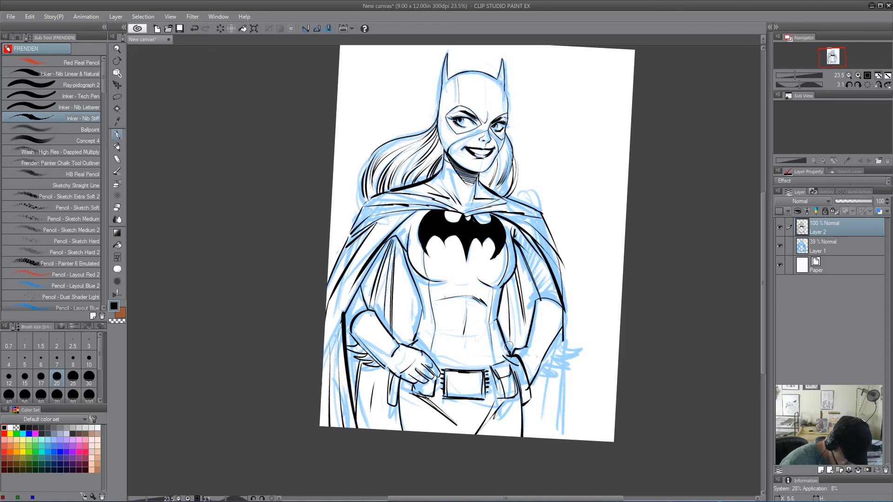
{"action": "left_click", "coordinate": [780, 246]}
{"action": "left_click", "coordinate": [780, 246]}
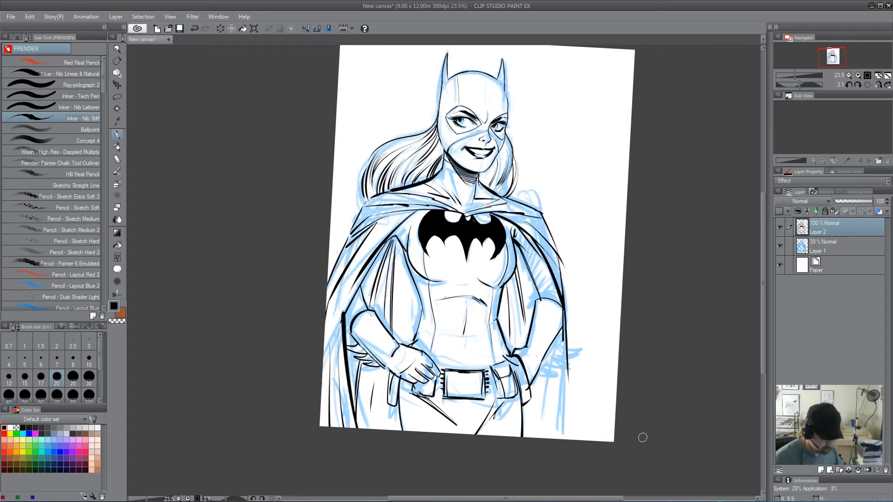
- Ink the pointed fins on the outer edge of the far gauntlet
{"action": "mouse_move", "coordinate": [679, 432]}
{"action": "left_mouse_down"}
{"action": "mouse_move", "coordinate": [660, 317]}
{"action": "mouse_move", "coordinate": [556, 186]}
{"action": "mouse_move", "coordinate": [562, 170]}
{"action": "mouse_move", "coordinate": [551, 195]}
{"action": "mouse_move", "coordinate": [565, 189]}
{"action": "mouse_move", "coordinate": [562, 201]}
{"action": "left_mouse_up"}
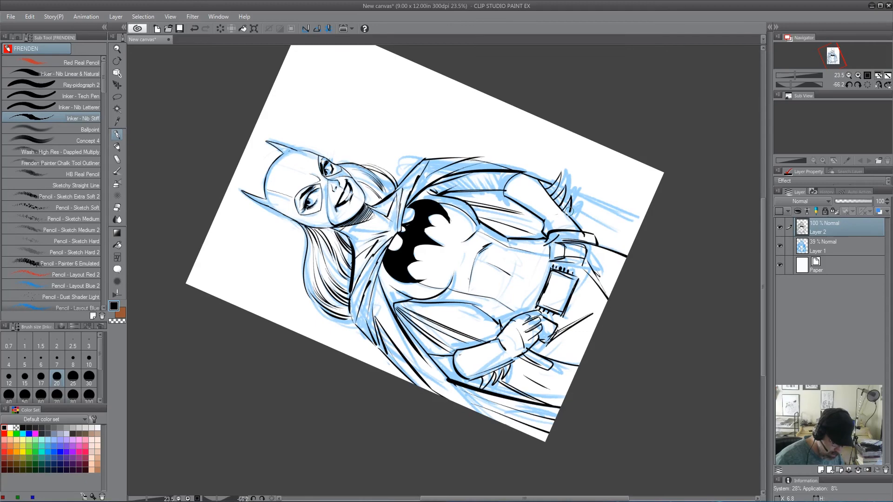
{"action": "key", "text": "r"}
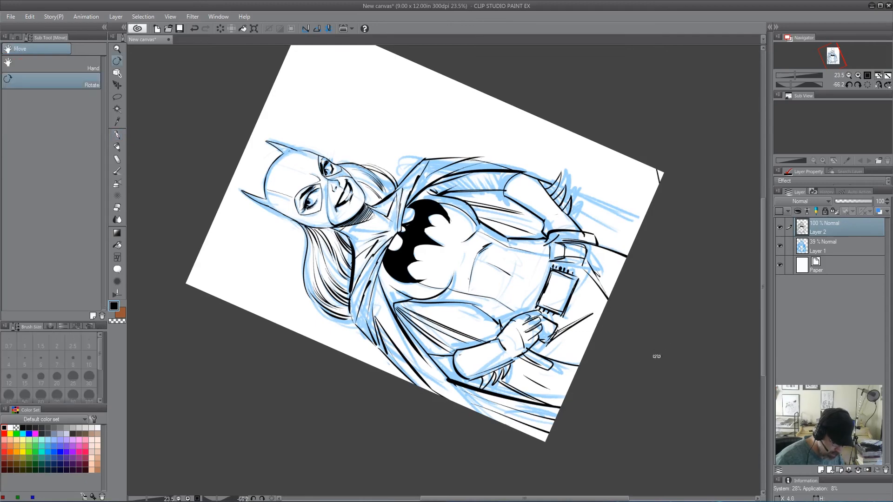
{"action": "left_click_drag", "start_coordinate": [586, 409], "coordinate": [543, 333]}
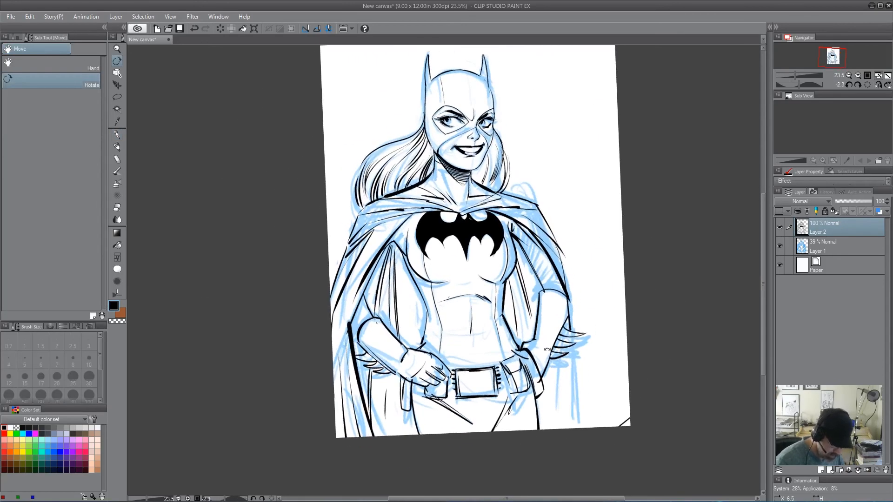
- Fill the far upper arm with solid black and ink a black shadow above the near gauntlet
{"action": "key", "text": "g"}
{"action": "left_click", "coordinate": [545, 260]}
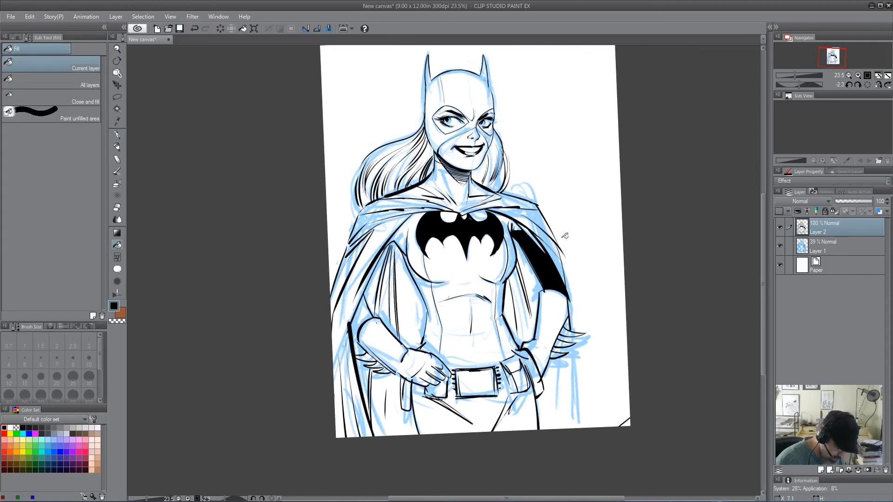
{"action": "key", "text": "p"}
{"action": "left_click_drag", "start_coordinate": [366, 298], "coordinate": [352, 335]}
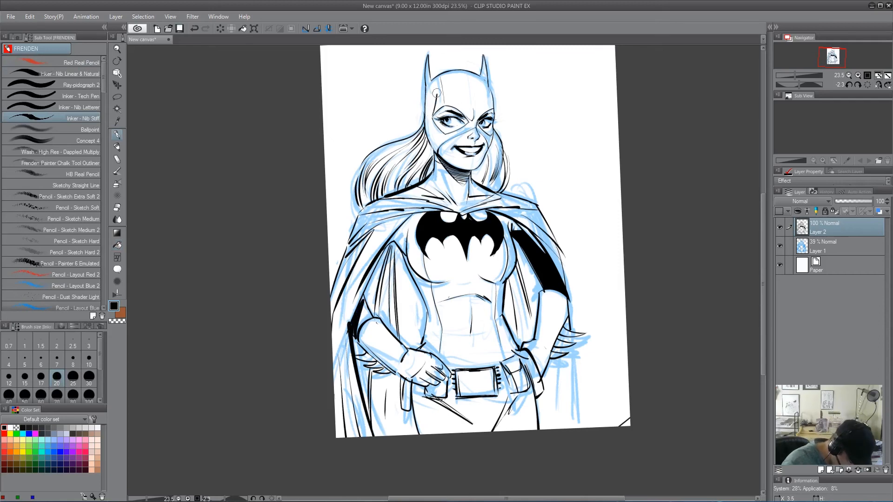
- Outline the cowl's forehead shadow with a highlight sliver, and fill the forehead and the mask beneath the eyes black
{"action": "mouse_move", "coordinate": [439, 86]}
{"action": "left_mouse_down"}
{"action": "mouse_move", "coordinate": [444, 104]}
{"action": "mouse_move", "coordinate": [481, 87]}
{"action": "mouse_move", "coordinate": [490, 102]}
{"action": "left_mouse_up"}
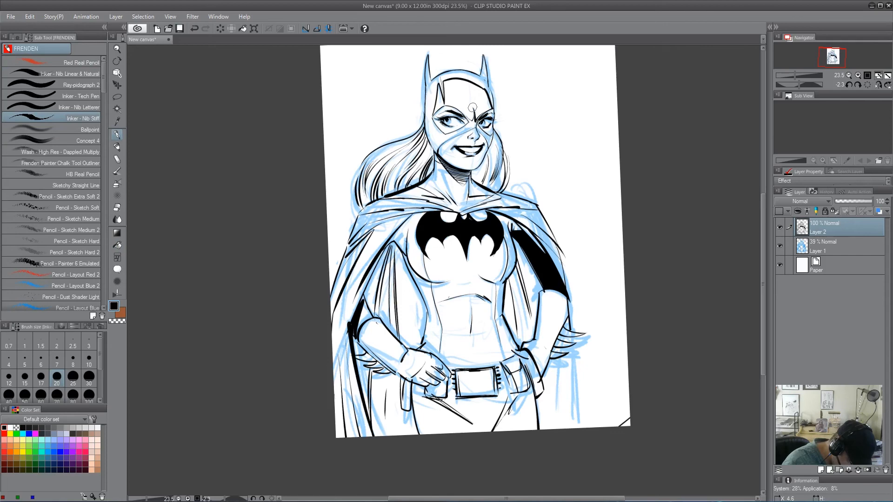
{"action": "key", "text": "g"}
{"action": "left_click", "coordinate": [475, 92]}
{"action": "left_click", "coordinate": [440, 100]}
{"action": "key", "text": "p"}
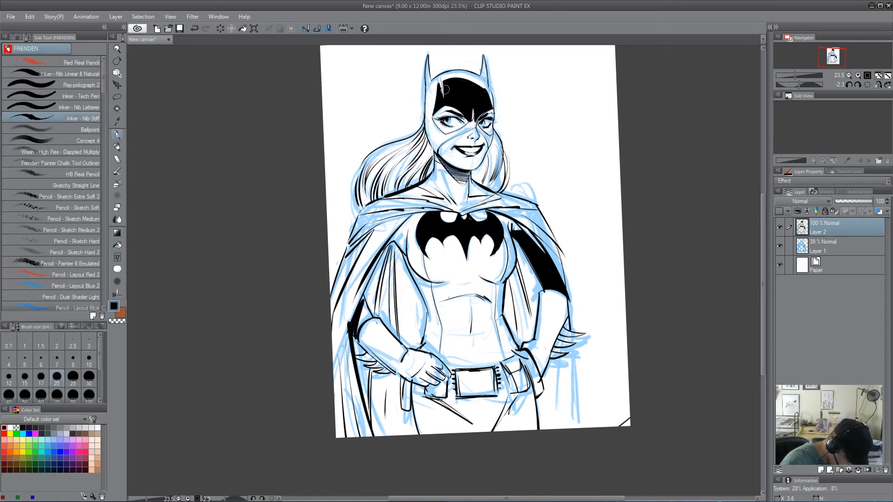
{"action": "key", "text": "g"}
{"action": "left_click", "coordinate": [456, 134]}
{"action": "key", "text": "p"}
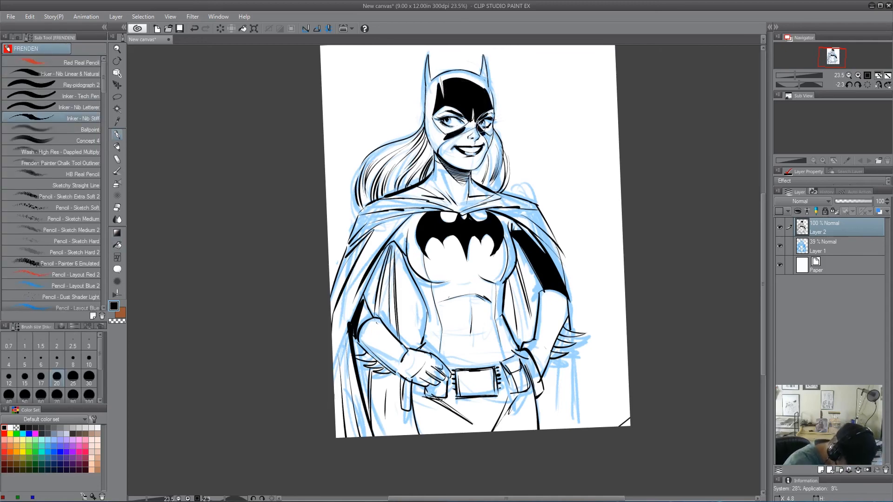
- Add line weight to the near cape folds and to the contours of the bust, near armpit, belt pouch and hip
{"action": "mouse_move", "coordinate": [374, 235]}
{"action": "left_mouse_down"}
{"action": "mouse_move", "coordinate": [337, 298]}
{"action": "mouse_move", "coordinate": [407, 214]}
{"action": "mouse_move", "coordinate": [389, 237]}
{"action": "left_mouse_up"}
{"action": "mouse_move", "coordinate": [351, 312]}
{"action": "left_mouse_down"}
{"action": "mouse_move", "coordinate": [352, 364]}
{"action": "mouse_move", "coordinate": [366, 436]}
{"action": "left_mouse_up"}
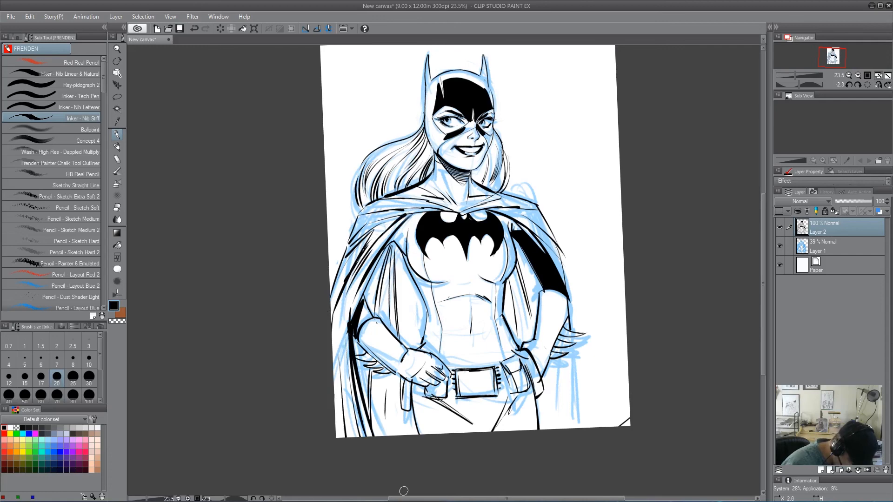
{"action": "left_click_drag", "start_coordinate": [516, 249], "coordinate": [504, 282]}
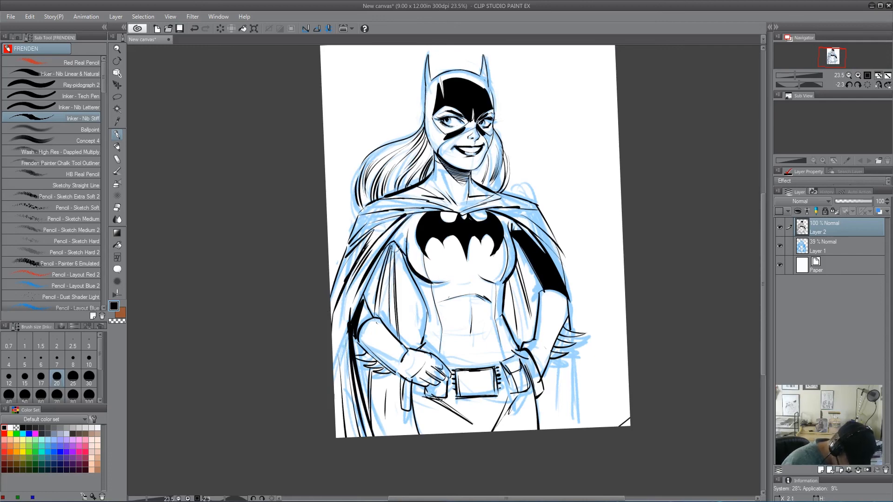
{"action": "left_click_drag", "start_coordinate": [389, 244], "coordinate": [428, 207]}
{"action": "left_click_drag", "start_coordinate": [400, 379], "coordinate": [409, 404]}
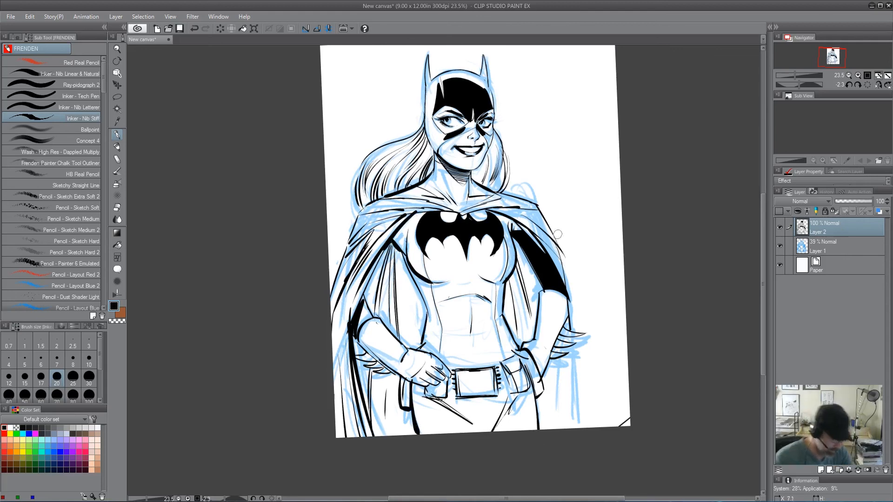
- Ink the cape edge beside the far gauntlet and a thick black fold hanging below its fins
{"action": "left_click_drag", "start_coordinate": [562, 294], "coordinate": [569, 320]}
{"action": "left_click_drag", "start_coordinate": [563, 359], "coordinate": [560, 428]}
{"action": "left_click_drag", "start_coordinate": [562, 370], "coordinate": [561, 426]}
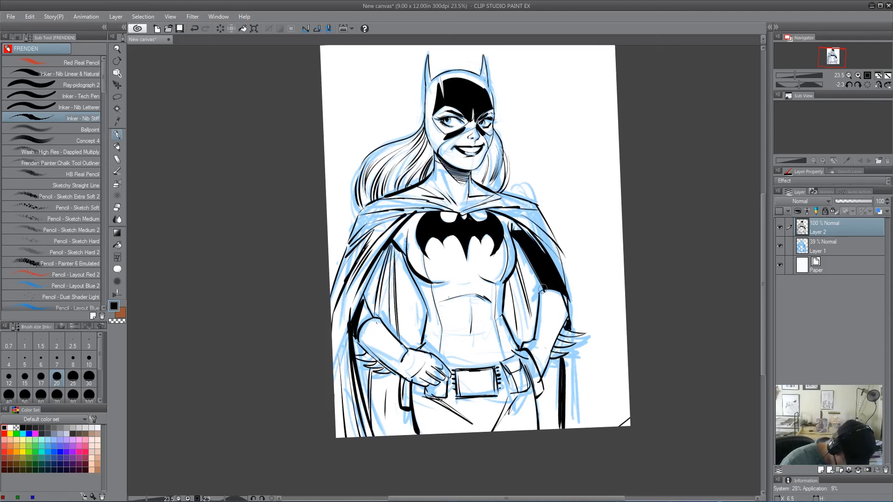
- Darken the near upper arm and brush a solid black shadow down the near side of the chest from the armpit
{"action": "left_click_drag", "start_coordinate": [383, 251], "coordinate": [353, 328]}
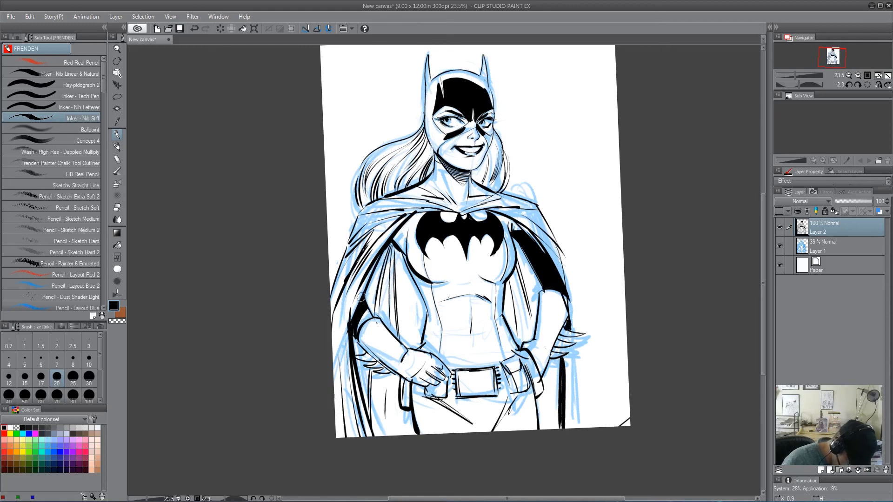
{"action": "mouse_move", "coordinate": [395, 235]}
{"action": "left_mouse_down"}
{"action": "mouse_move", "coordinate": [405, 263]}
{"action": "mouse_move", "coordinate": [393, 245]}
{"action": "mouse_move", "coordinate": [403, 237]}
{"action": "mouse_move", "coordinate": [401, 256]}
{"action": "mouse_move", "coordinate": [419, 288]}
{"action": "left_mouse_up"}
{"action": "left_click_drag", "start_coordinate": [403, 258], "coordinate": [418, 289]}
{"action": "mouse_move", "coordinate": [399, 258]}
{"action": "left_mouse_down"}
{"action": "mouse_move", "coordinate": [421, 296]}
{"action": "mouse_move", "coordinate": [408, 266]}
{"action": "mouse_move", "coordinate": [422, 293]}
{"action": "left_mouse_up"}
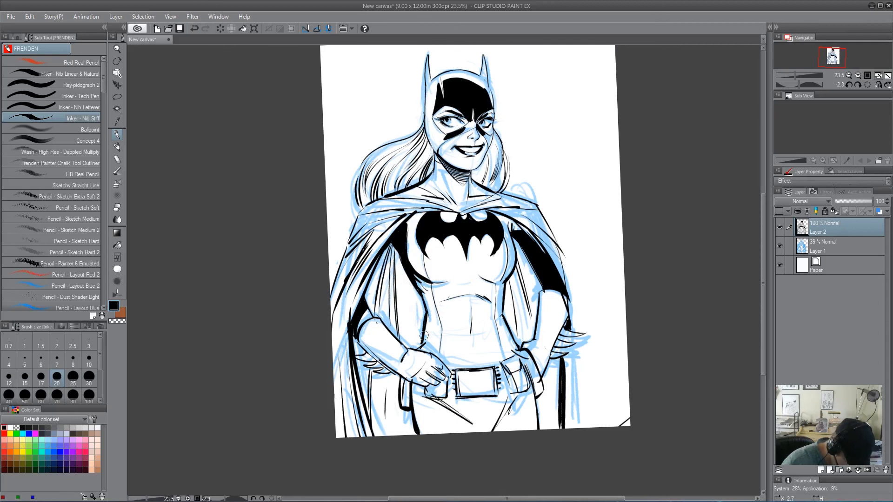
- Ink thin vertical fold lines on the cape's interior, in the gaps between the torso and both arms
{"action": "left_click_drag", "start_coordinate": [506, 293], "coordinate": [512, 318]}
{"action": "mouse_move", "coordinate": [400, 259]}
{"action": "left_mouse_down"}
{"action": "mouse_move", "coordinate": [411, 353]}
{"action": "mouse_move", "coordinate": [418, 348]}
{"action": "left_mouse_up"}
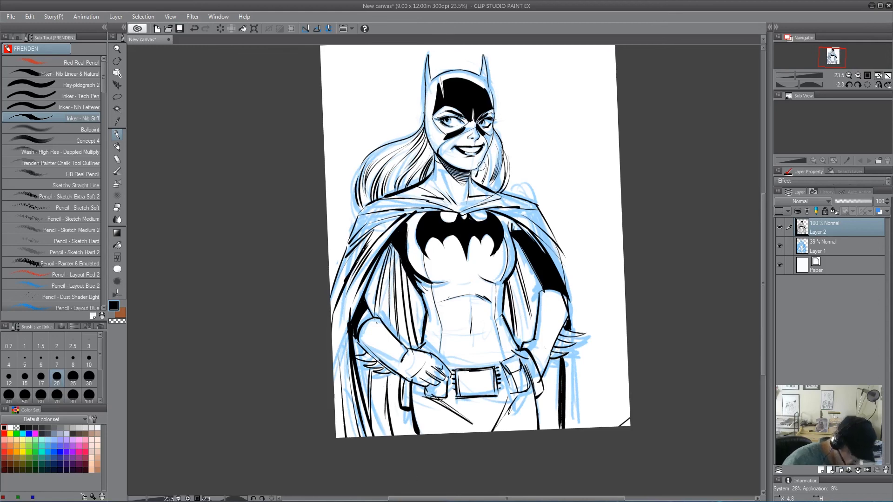
- Straighten the canvas view and examine the inked cowl, face, hair and torso at closer and wider magnifications
{"action": "left_click_drag", "start_coordinate": [630, 373], "coordinate": [652, 257]}
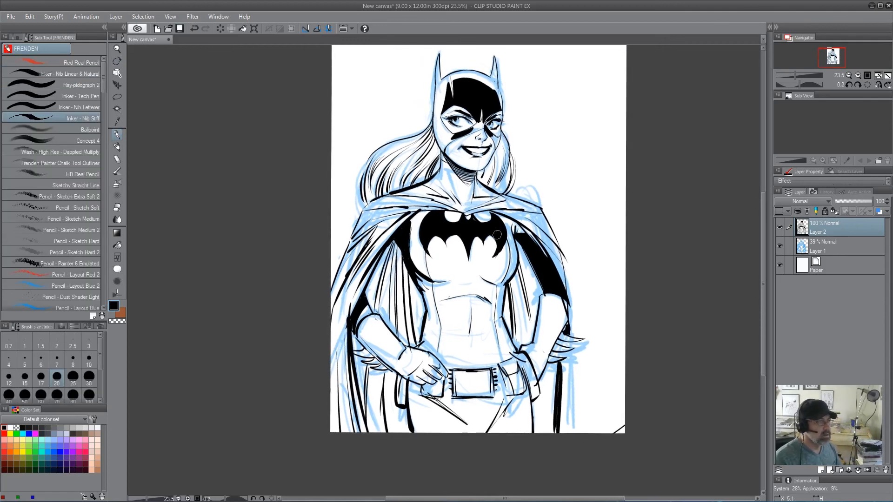
{"action": "key", "text": "space"}
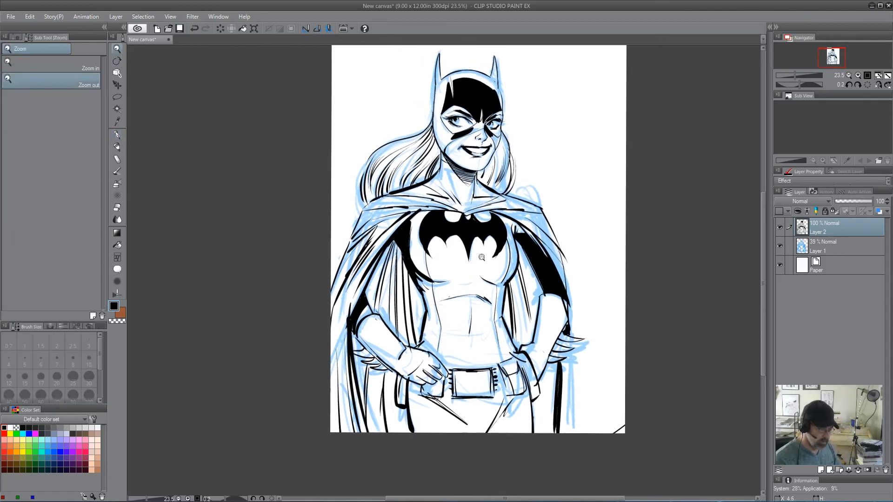
{"action": "mouse_move", "coordinate": [493, 220]}
{"action": "left_mouse_down"}
{"action": "mouse_move", "coordinate": [465, 268]}
{"action": "mouse_move", "coordinate": [480, 248]}
{"action": "mouse_move", "coordinate": [472, 297]}
{"action": "left_mouse_up"}
{"action": "key", "text": "alt+space"}
{"action": "key", "text": "space"}
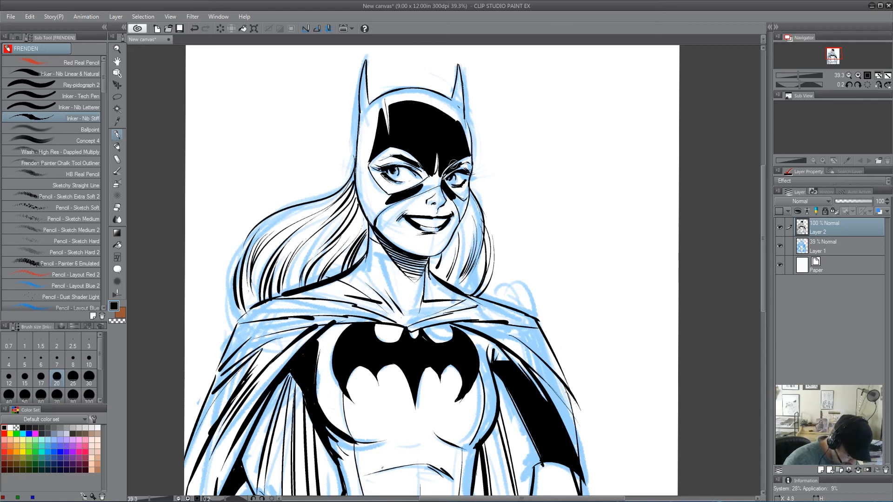
{"action": "key", "text": "alt+space"}
{"action": "left_click_drag", "start_coordinate": [468, 283], "coordinate": [457, 297]}
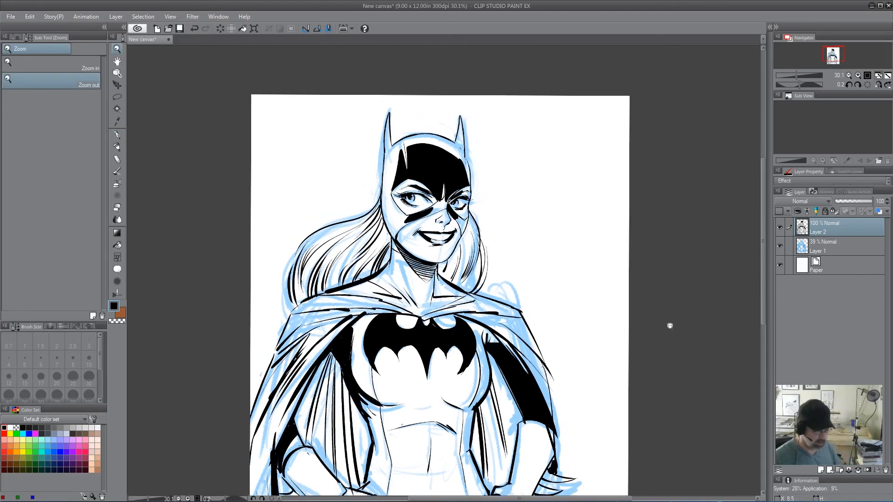
{"action": "left_click_drag", "start_coordinate": [763, 283], "coordinate": [766, 304]}
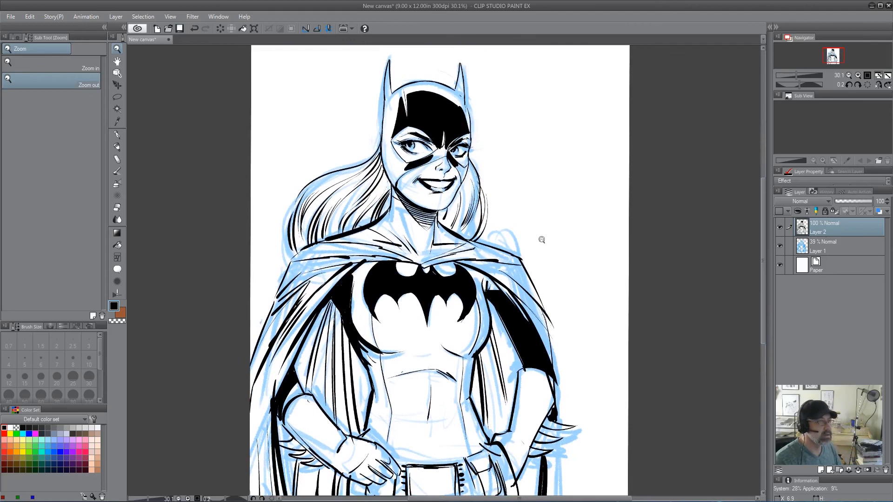